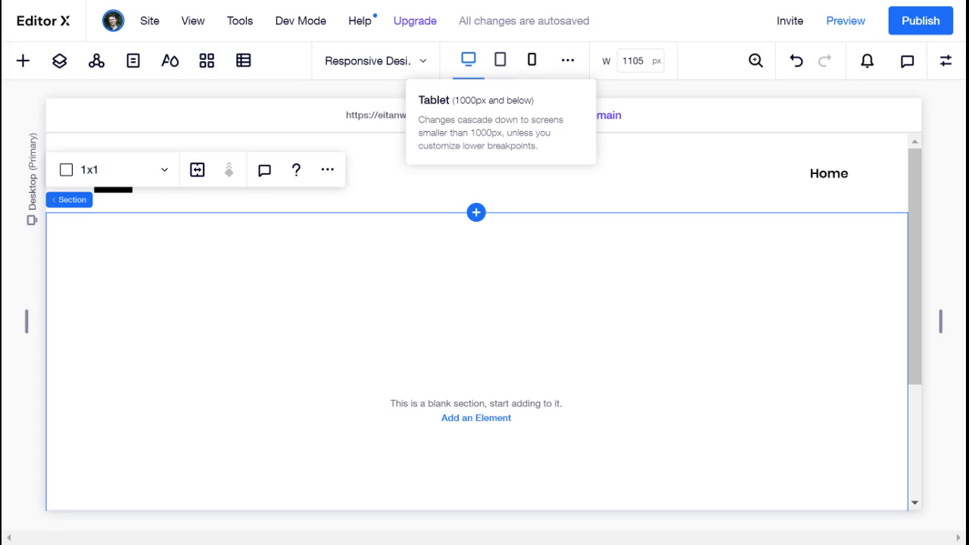
- Review the blank section at the tablet and mobile breakpoints, check the page's breakpoint ranges, and return to the desktop view
left_click(499, 60)
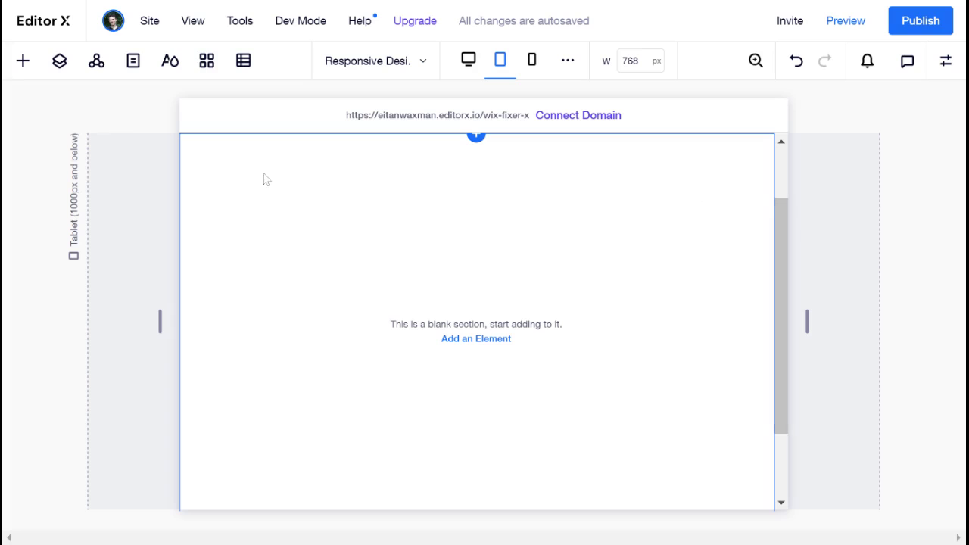
left_click(531, 61)
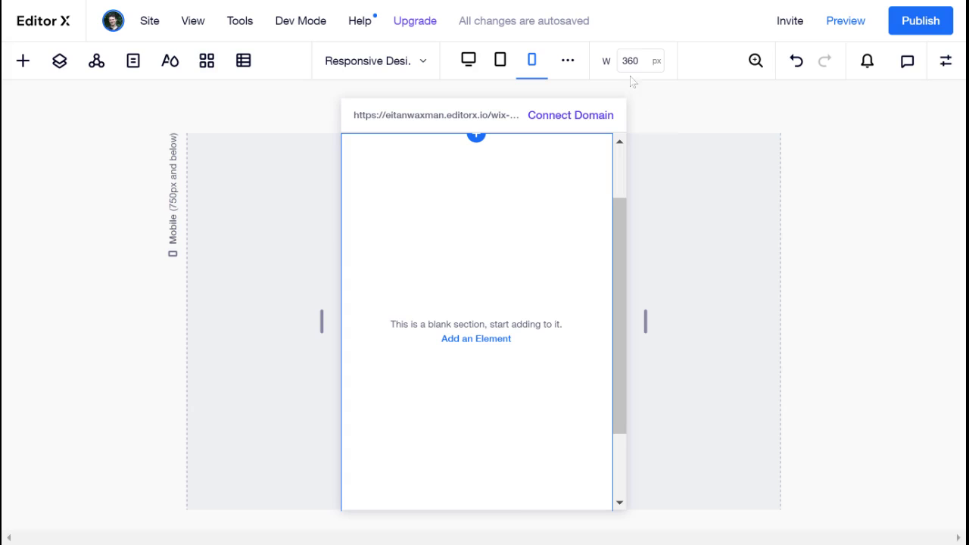
left_click(568, 62)
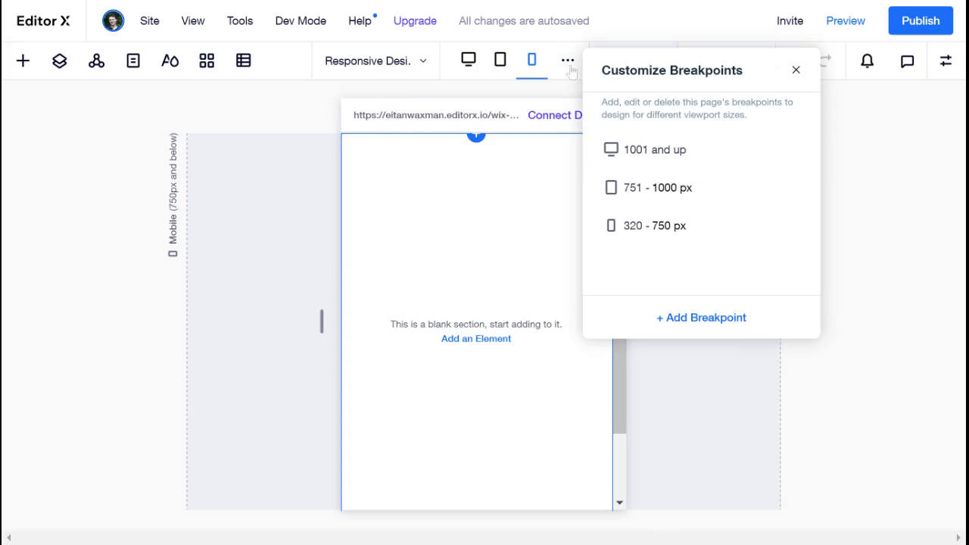
left_click(570, 64)
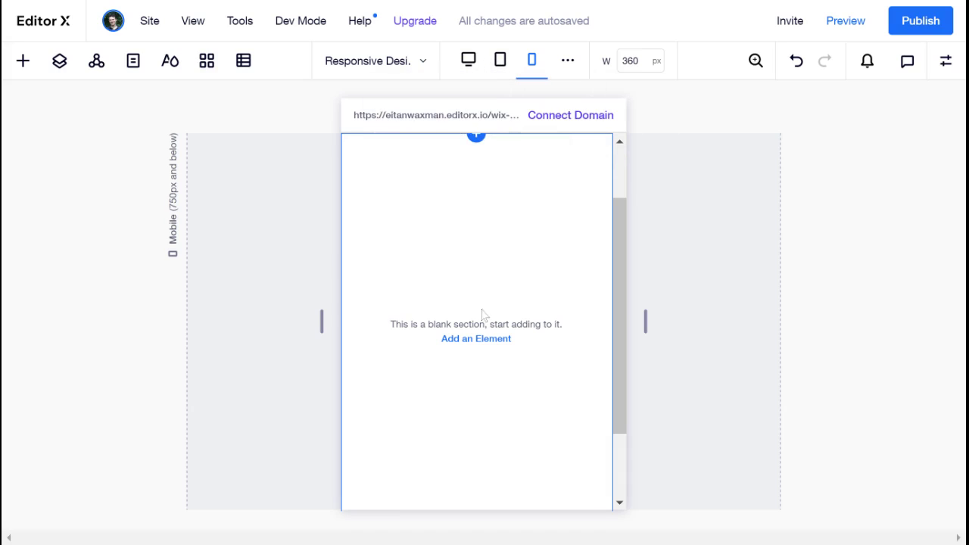
left_click(470, 70)
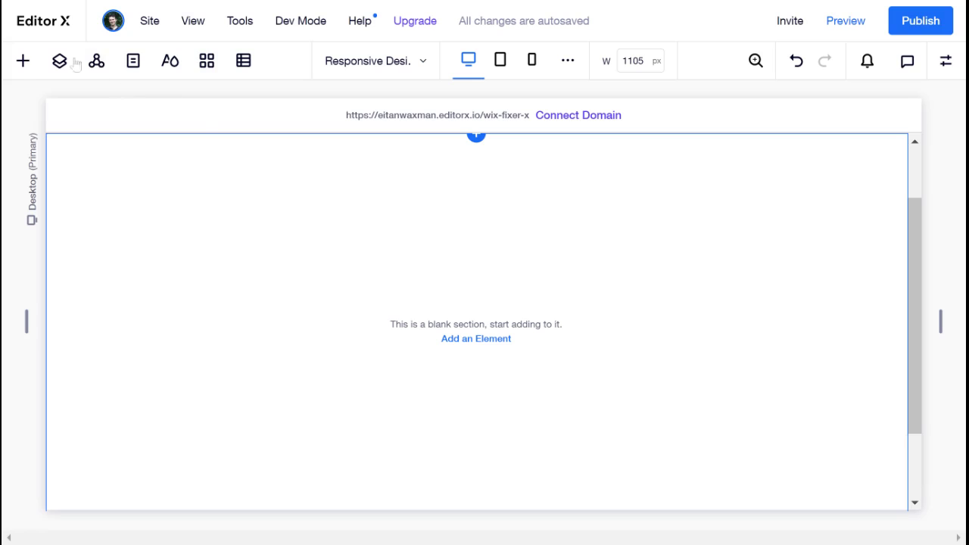
- Add a container to the blank section and place it in the section's left half
left_click(27, 62)
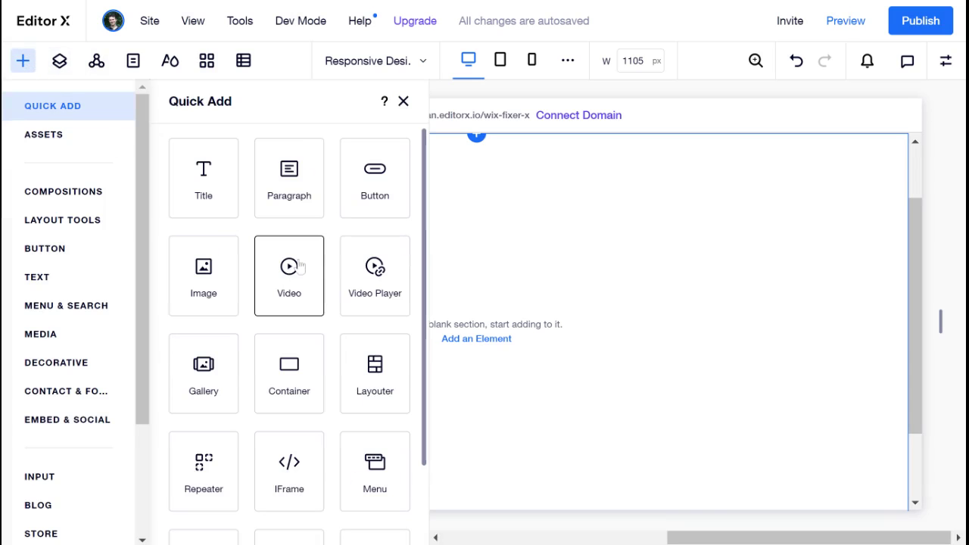
left_click(295, 364)
left_click_drag(481, 324, 324, 326)
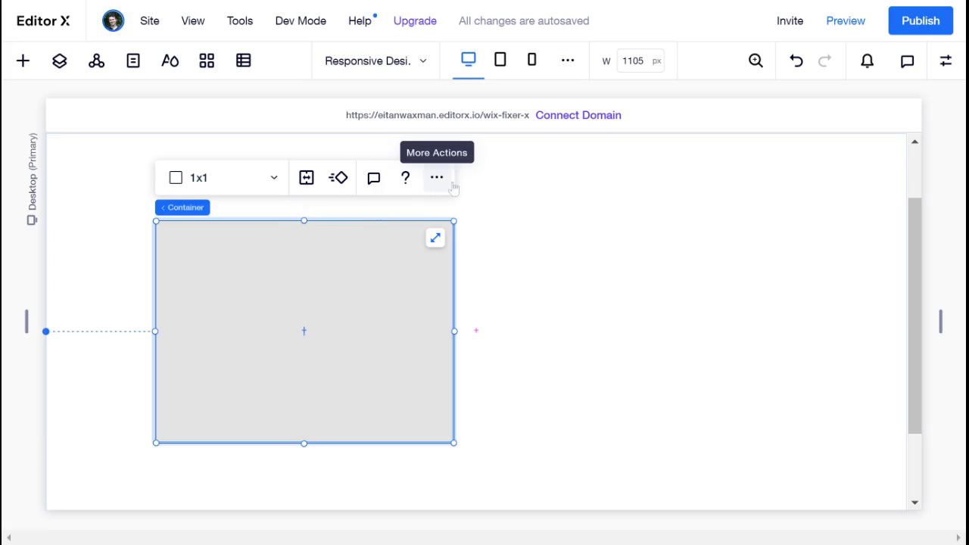
- Fill the container's background with the medium blue from the theme colors
left_click(946, 60)
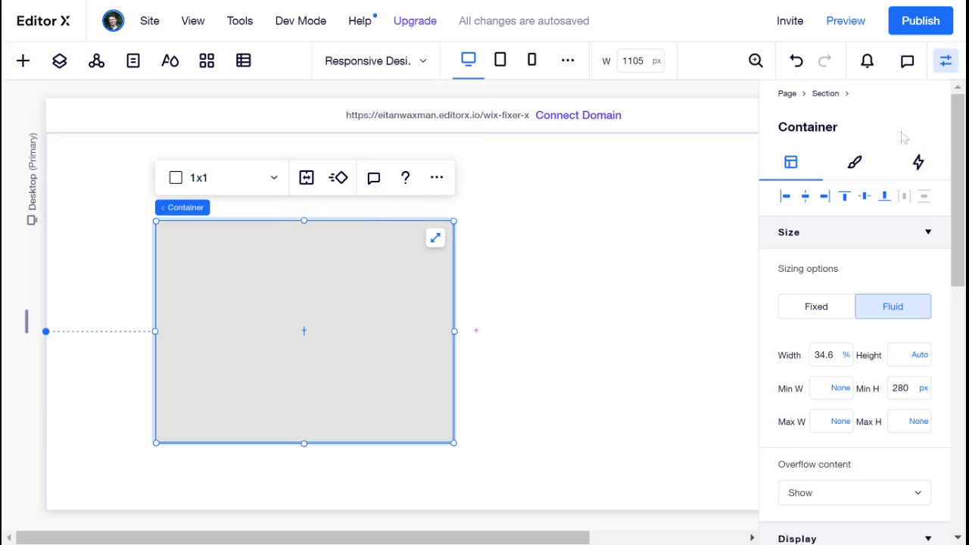
left_click(869, 163)
left_click(788, 264)
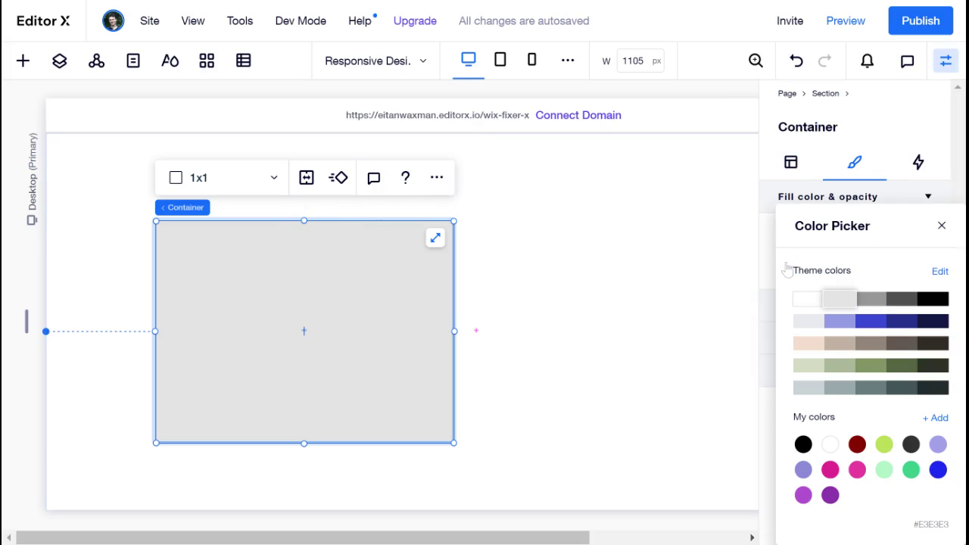
left_click(871, 321)
left_click(569, 284)
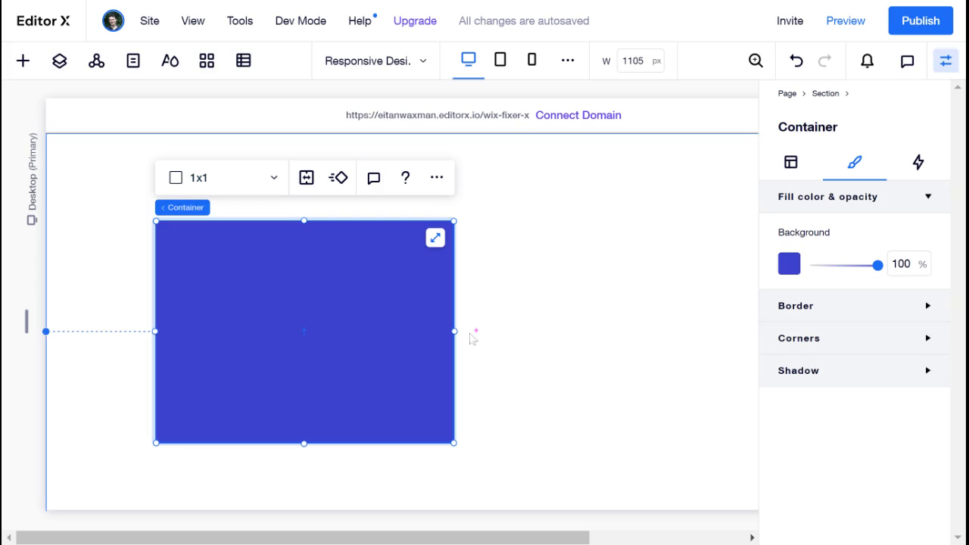
- Narrow the blue container slightly and place a duplicate of it to its right
left_click_drag(454, 331, 757, 329)
key("ctrl+d")
- Fill the duplicate container with pink from the saved colors and shift it a little further right
left_click(789, 264)
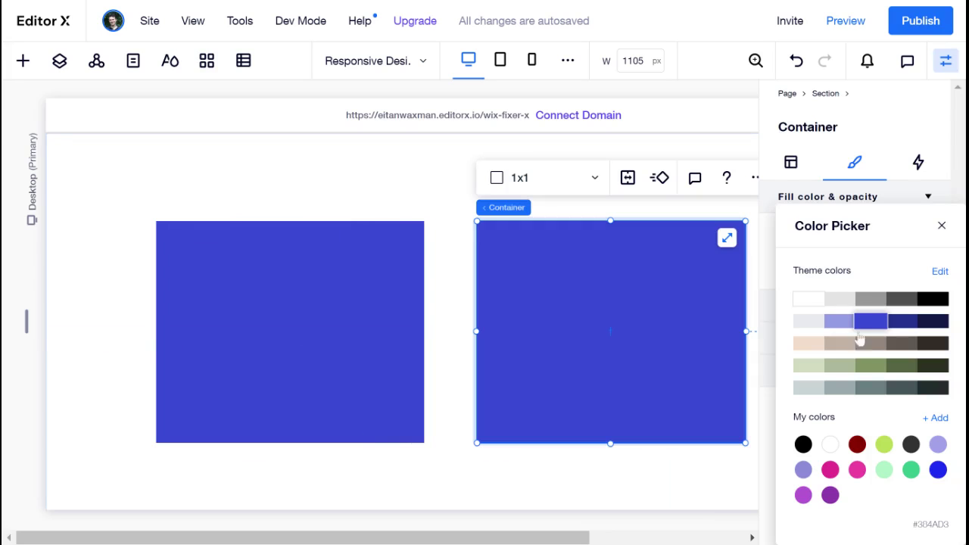
left_click(857, 469)
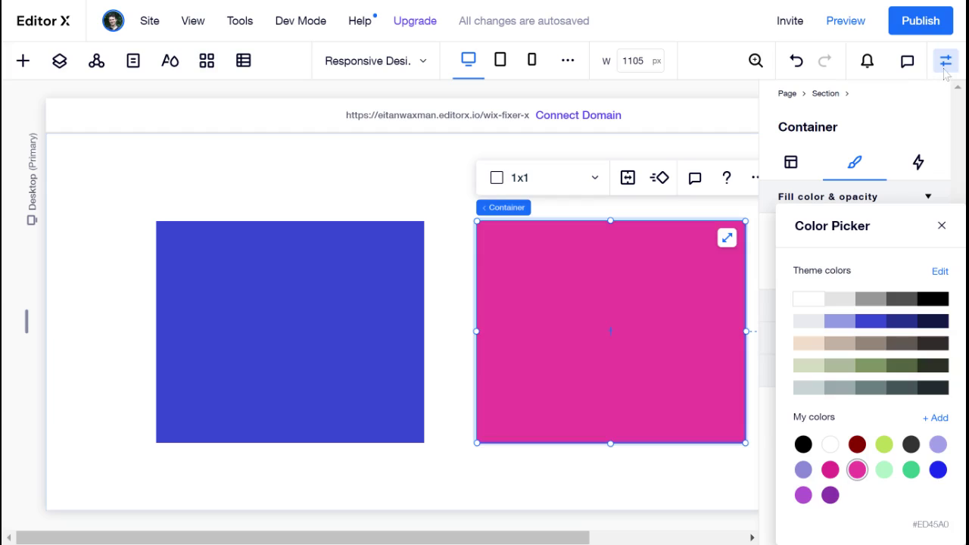
left_click(925, 98)
left_click(946, 60)
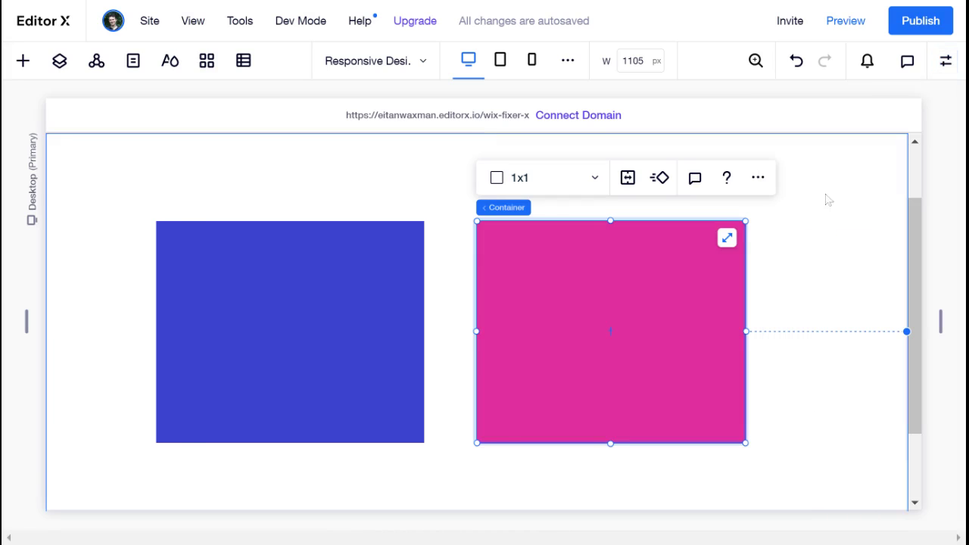
left_click_drag(600, 283, 518, 315)
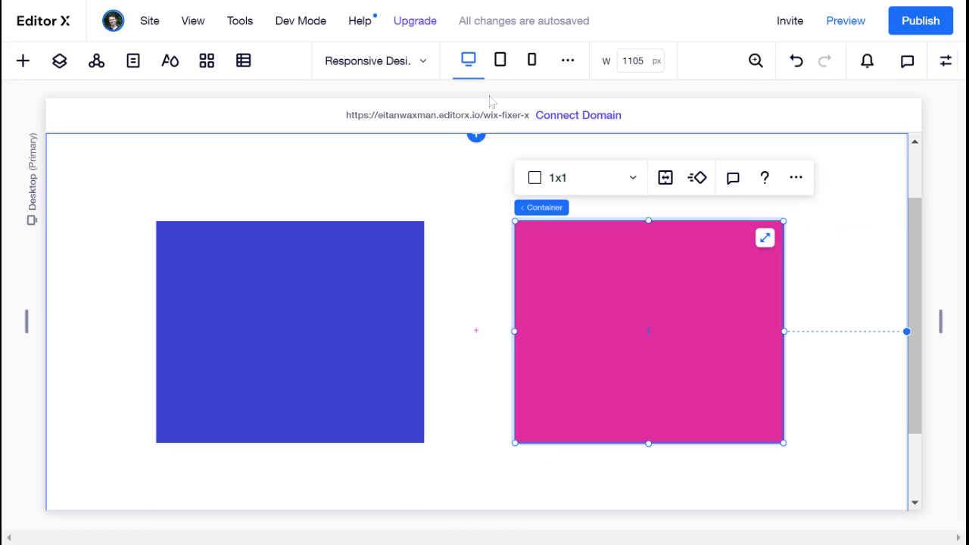
- At the tablet breakpoint, stack the two containers vertically near the page's center, with the blue one above the pink one
left_click(501, 61)
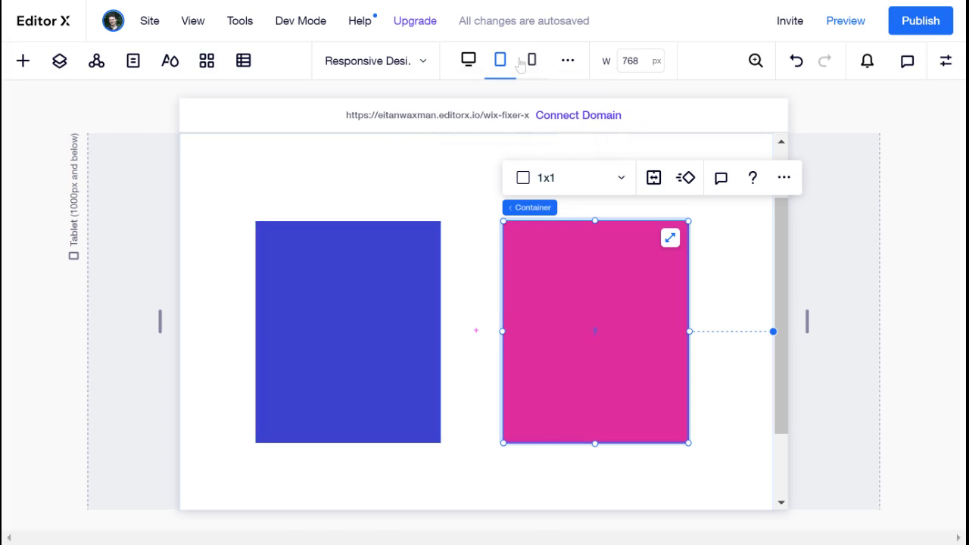
left_click(399, 332)
left_click_drag(399, 332, 407, 328)
left_click_drag(588, 310, 464, 524)
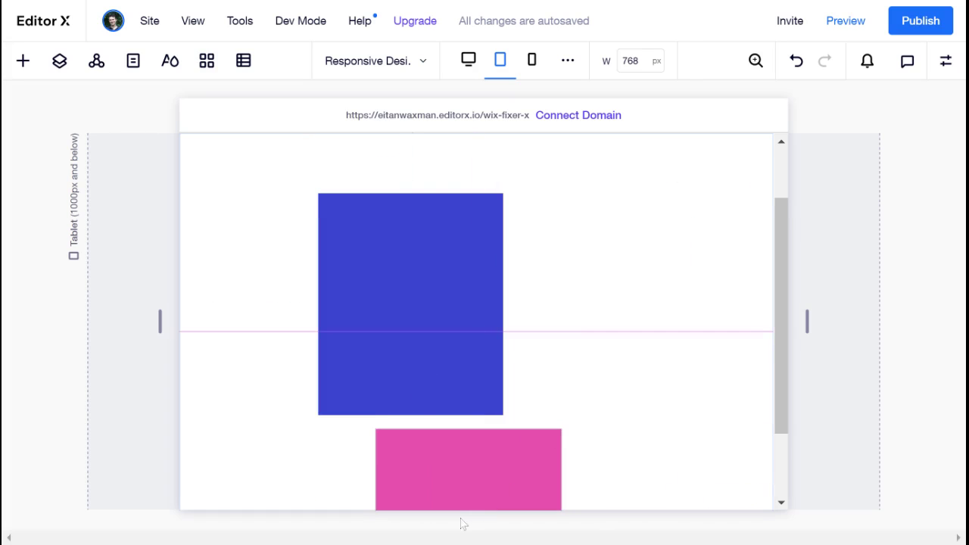
scroll(537, 361, "down", 2)
left_click_drag(452, 199, 514, 203)
- Extend the tablet section downward and position the pink container inside it, directly beneath the blue one
left_click(640, 336)
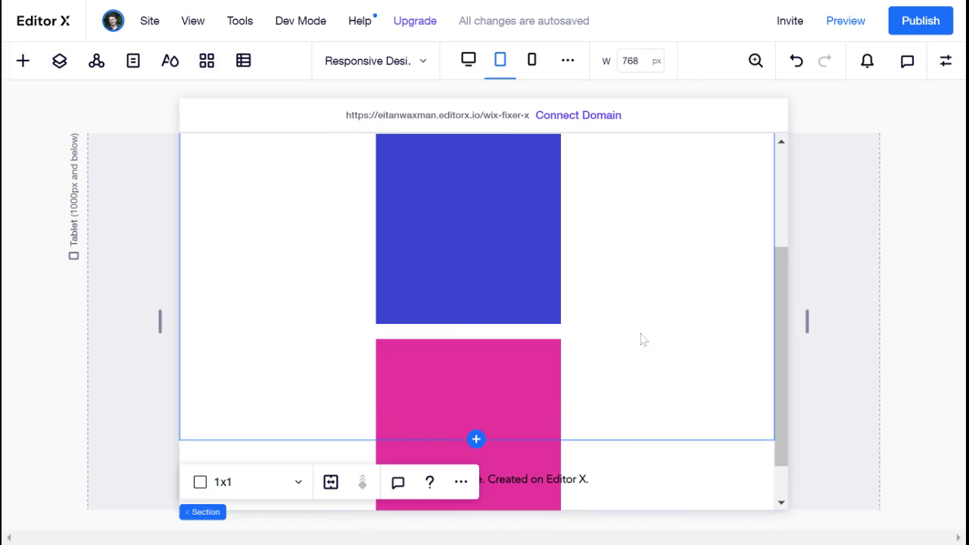
left_click_drag(621, 450, 643, 523)
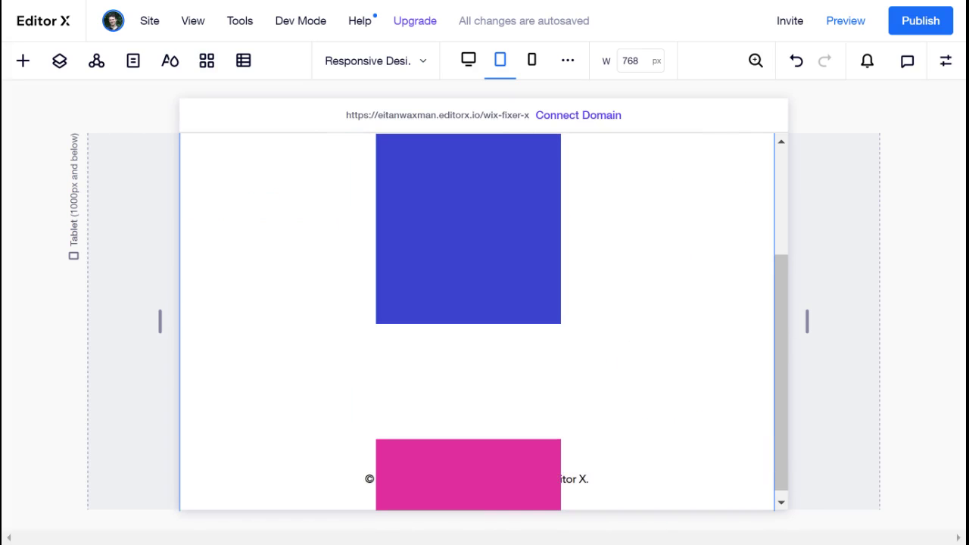
scroll(629, 338, "down", 2)
left_click(493, 347)
left_click_drag(494, 347, 494, 245)
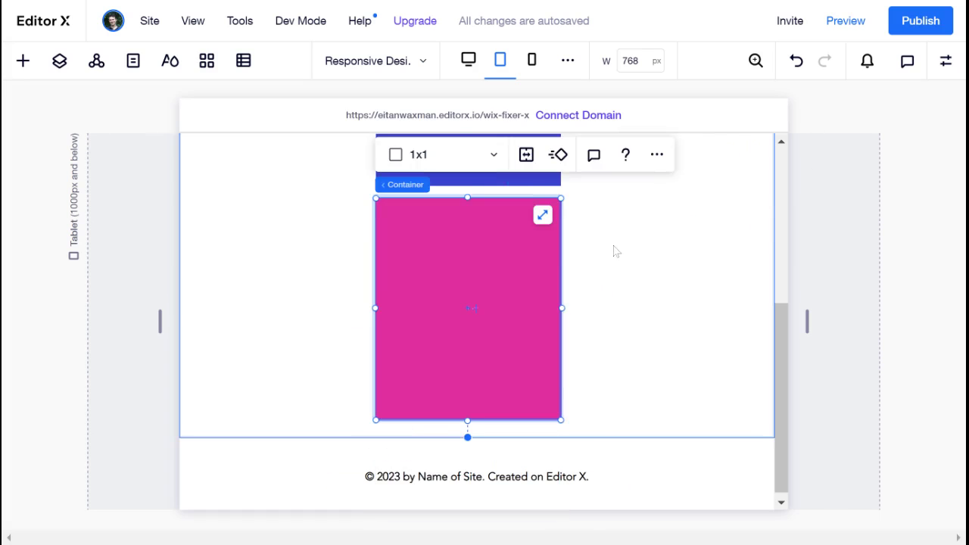
- Examine the stacked tablet layout and compare how both containers are arranged at the desktop, tablet and mobile breakpoints
scroll(615, 251, "up", 4)
scroll(621, 252, "down", 3)
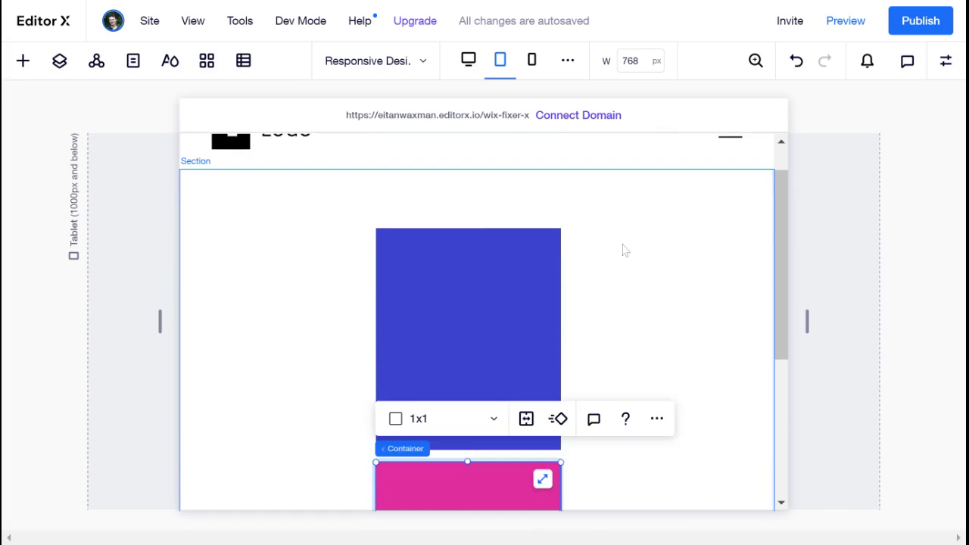
scroll(625, 252, "up", 1)
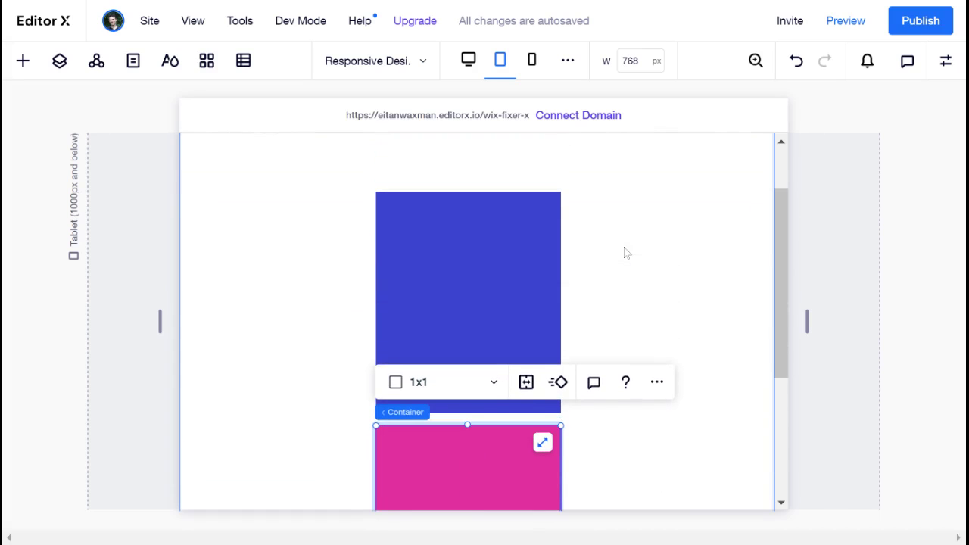
scroll(625, 253, "up", 1)
scroll(625, 253, "down", 2)
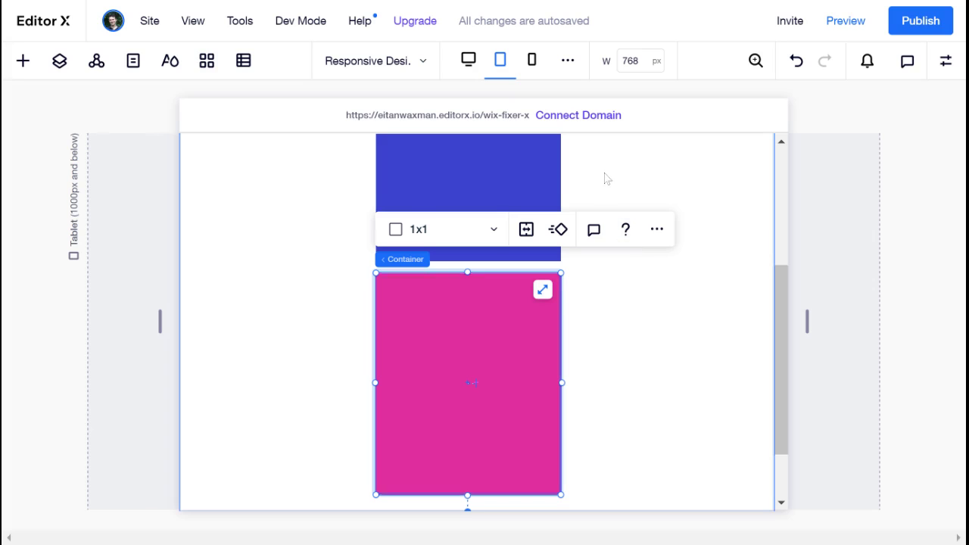
scroll(606, 179, "up", 1)
left_click(533, 70)
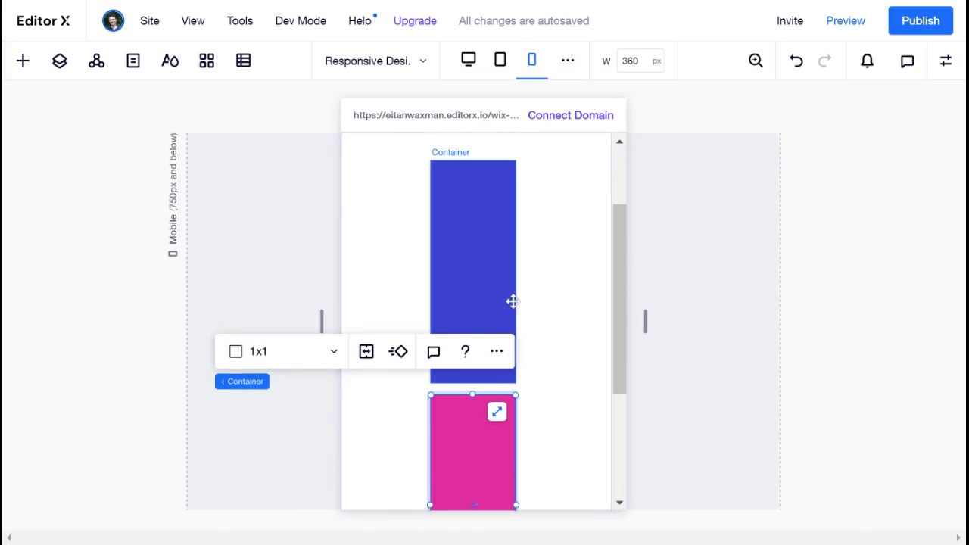
left_click(468, 61)
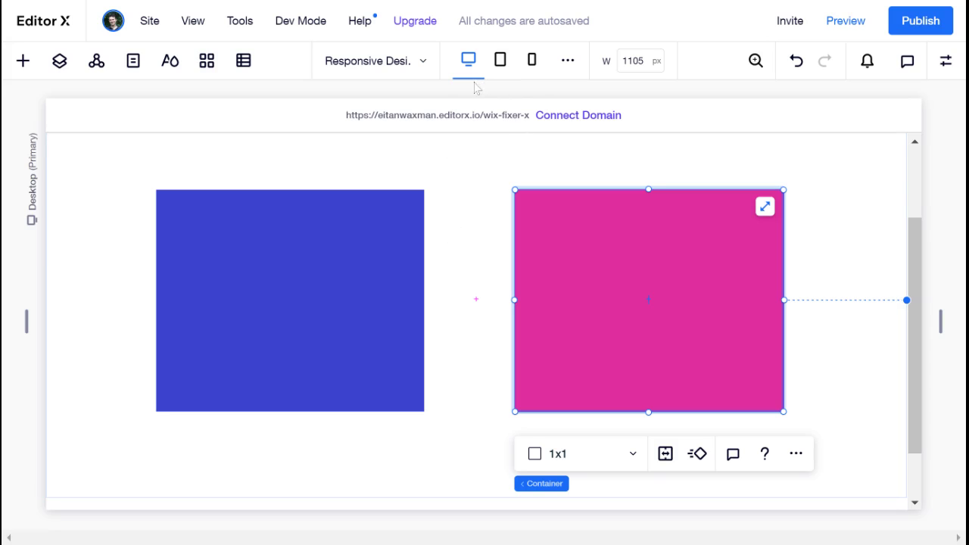
left_click(500, 61)
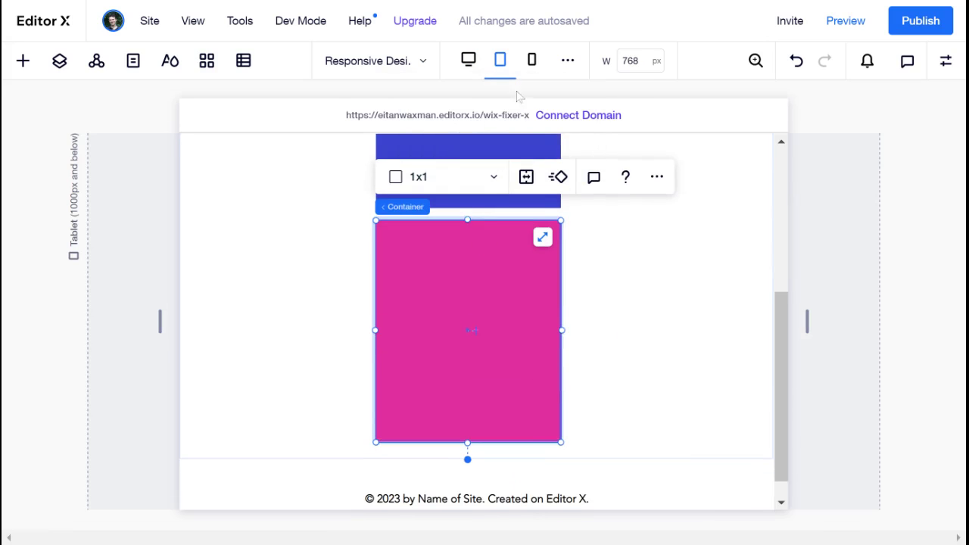
left_click(529, 65)
left_click(468, 60)
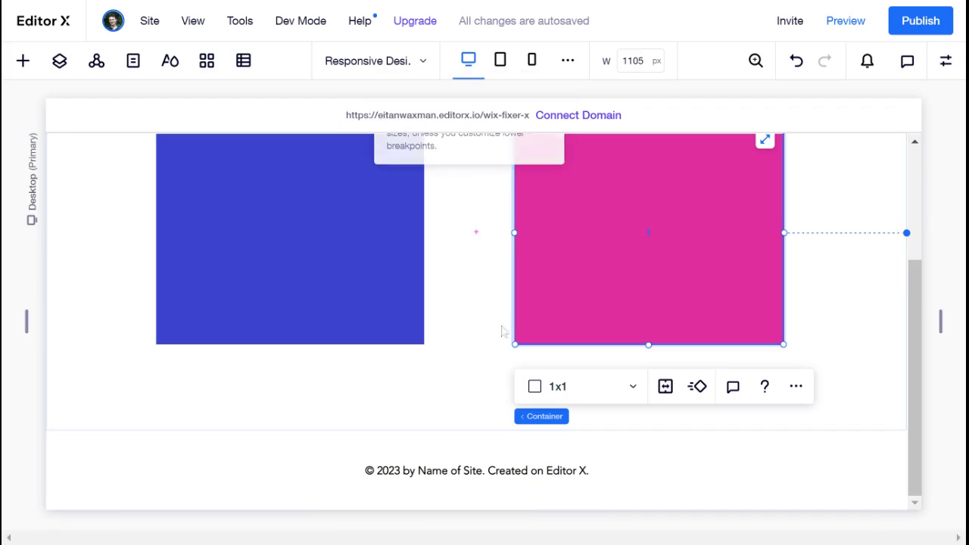
scroll(489, 312, "up", 3)
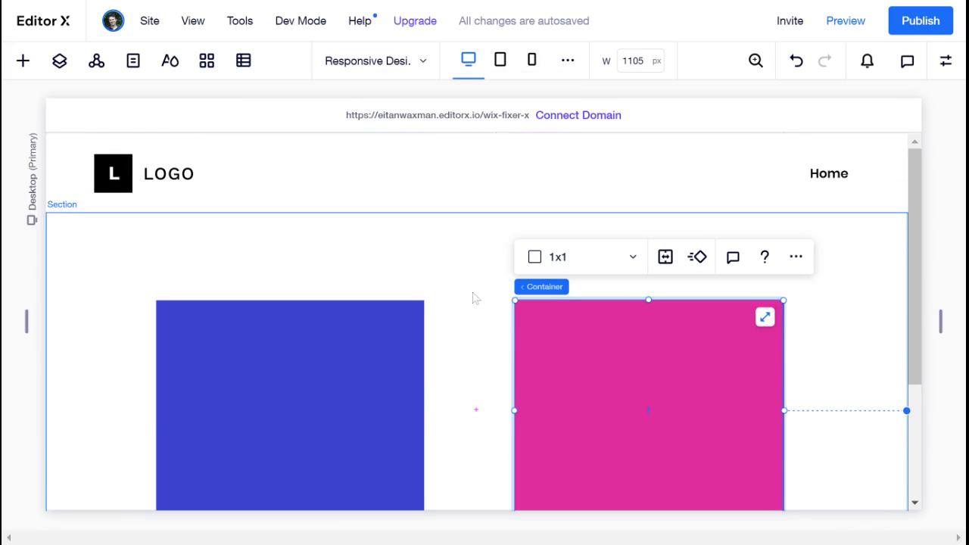
scroll(474, 296, "down", 2)
- At the mobile breakpoint, place the blue and pink containers side by side and compare the result with the tablet layout
left_click(533, 64)
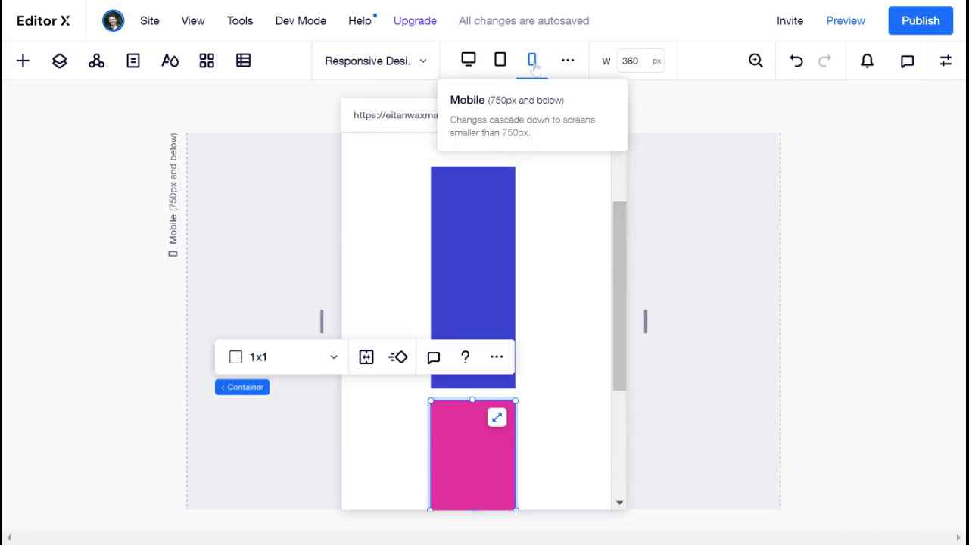
left_click_drag(496, 303, 436, 349)
scroll(513, 336, "up", 2)
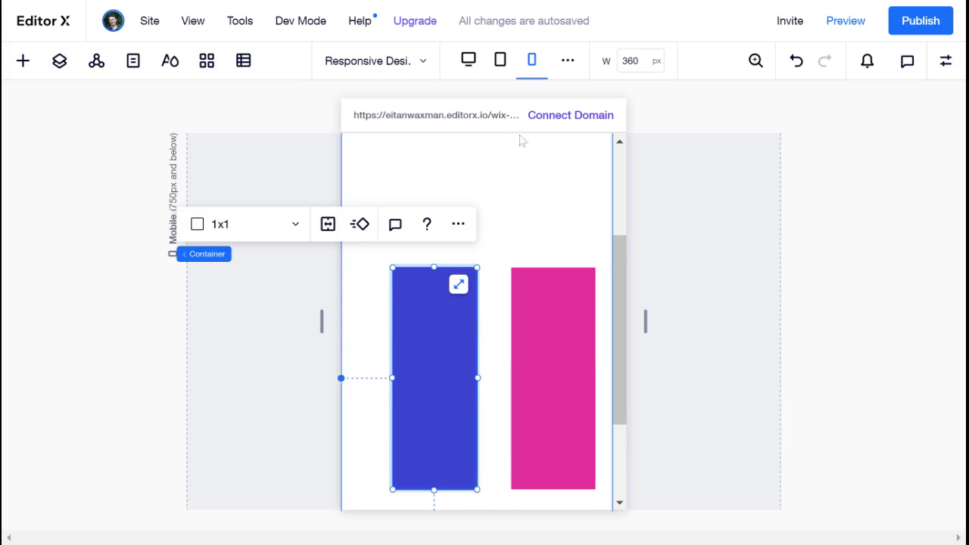
left_click(500, 61)
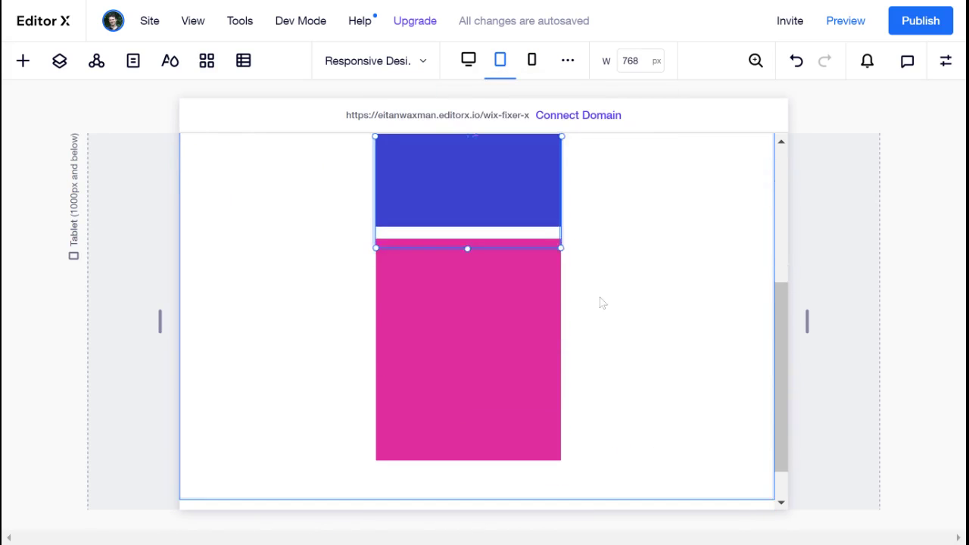
left_click(531, 61)
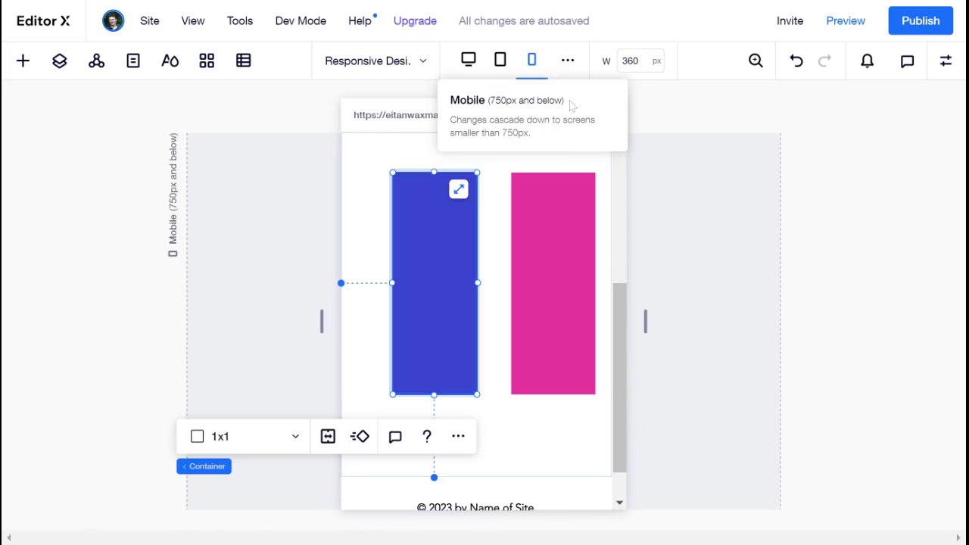
- At the desktop breakpoint, stack the pink container below the blue one near the center and extend the section's height to about 600 px
left_click(466, 62)
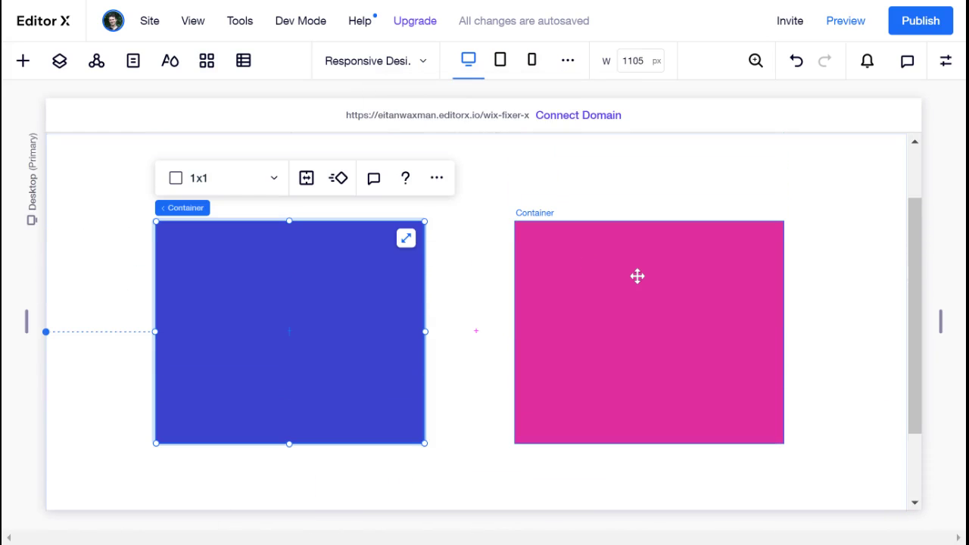
left_click_drag(375, 330, 573, 280)
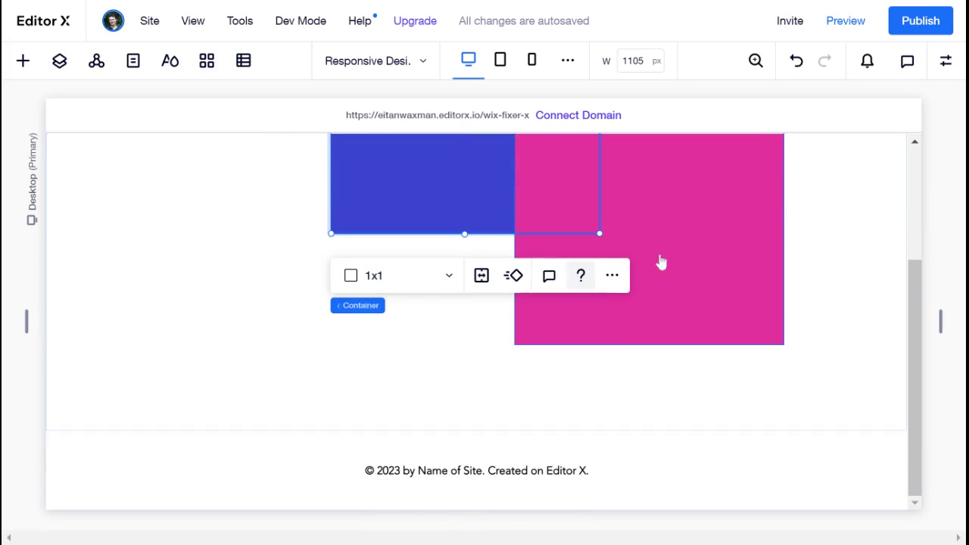
left_click_drag(690, 227, 518, 271)
left_click(668, 379)
left_click_drag(606, 427, 628, 527)
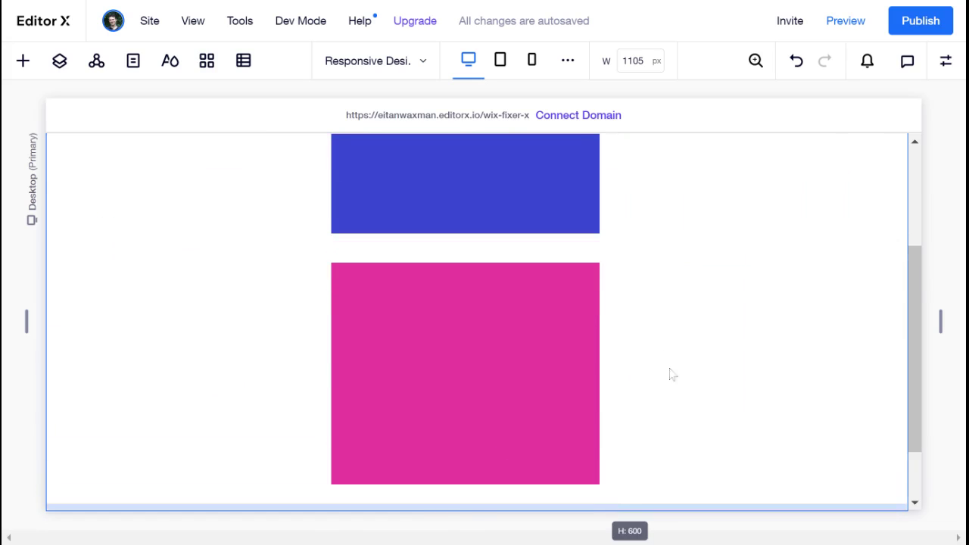
- Compare the stacked desktop layout with the container arrangements at the tablet and mobile breakpoints
left_click(499, 60)
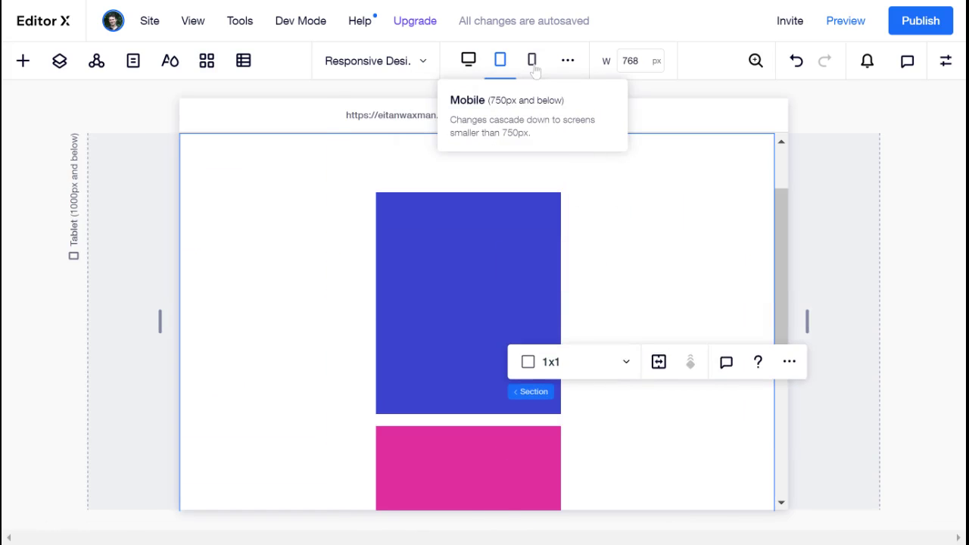
left_click(534, 68)
scroll(558, 324, "down", 3)
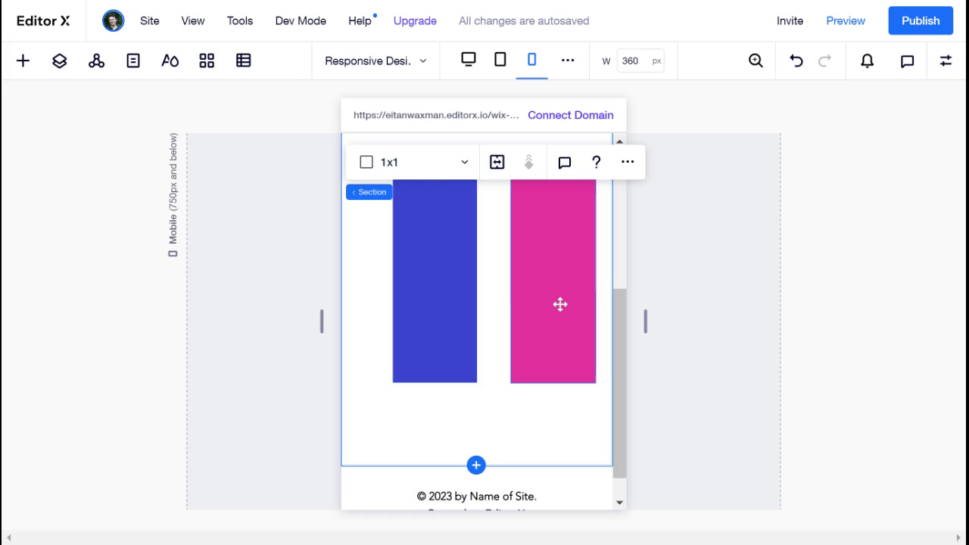
scroll(560, 305, "up", 2)
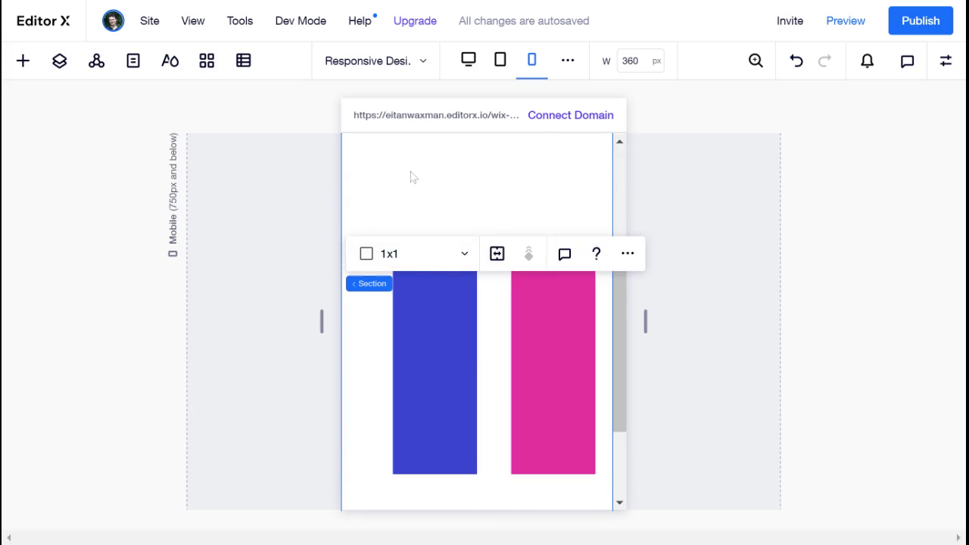
scroll(426, 162, "up", 3)
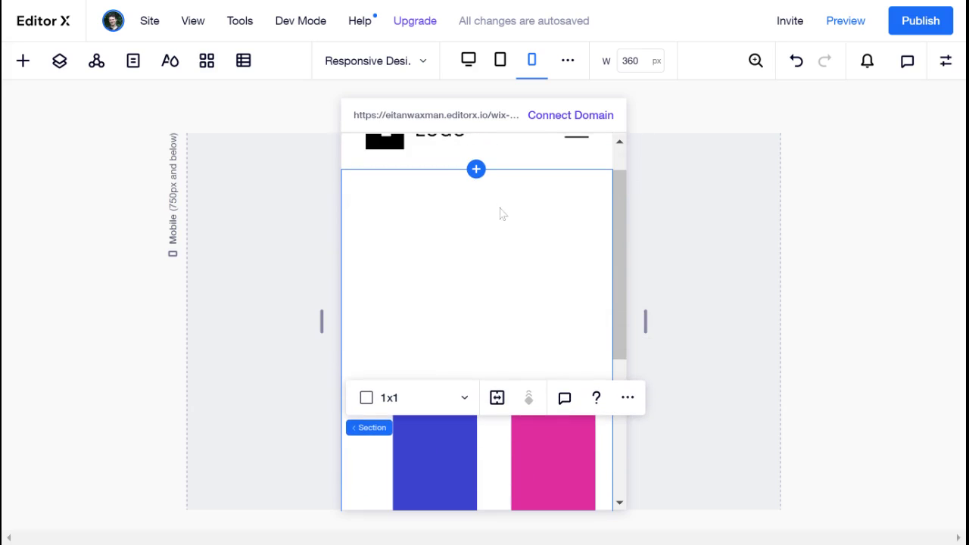
scroll(500, 223, "up", 1)
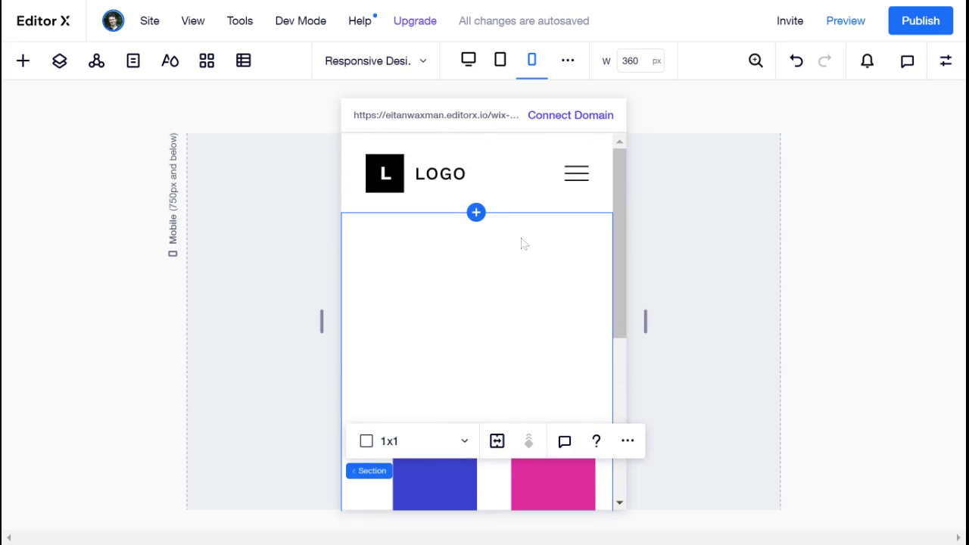
scroll(523, 242, "down", 3)
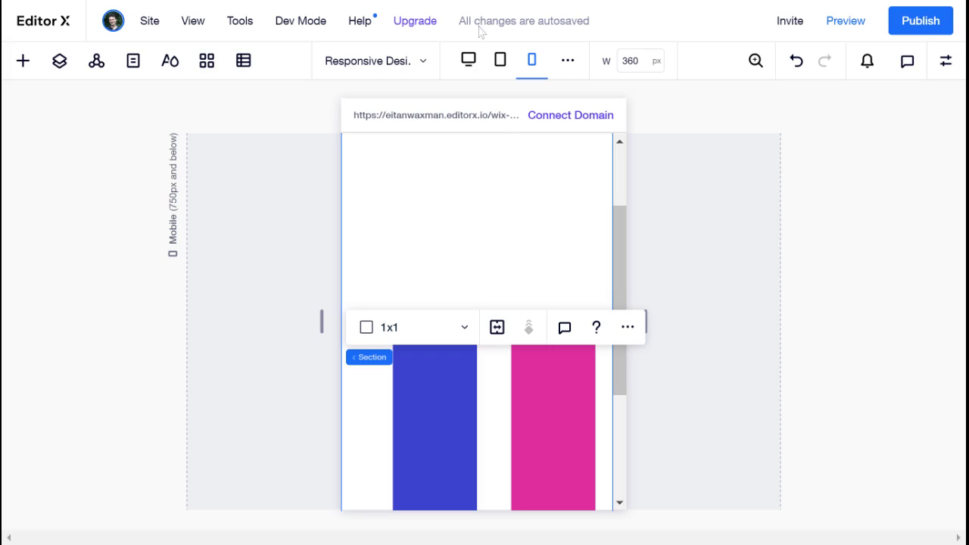
left_click(469, 60)
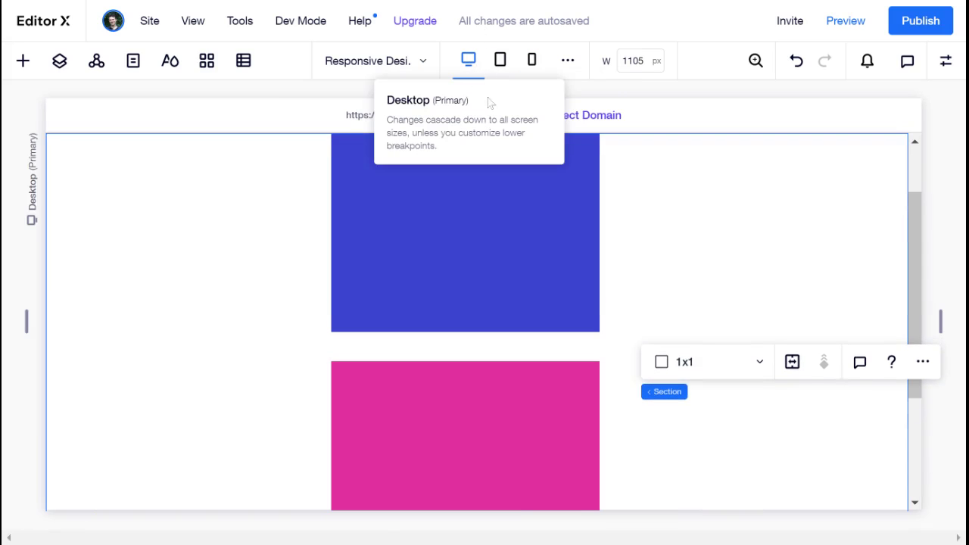
scroll(463, 217, "up", 1)
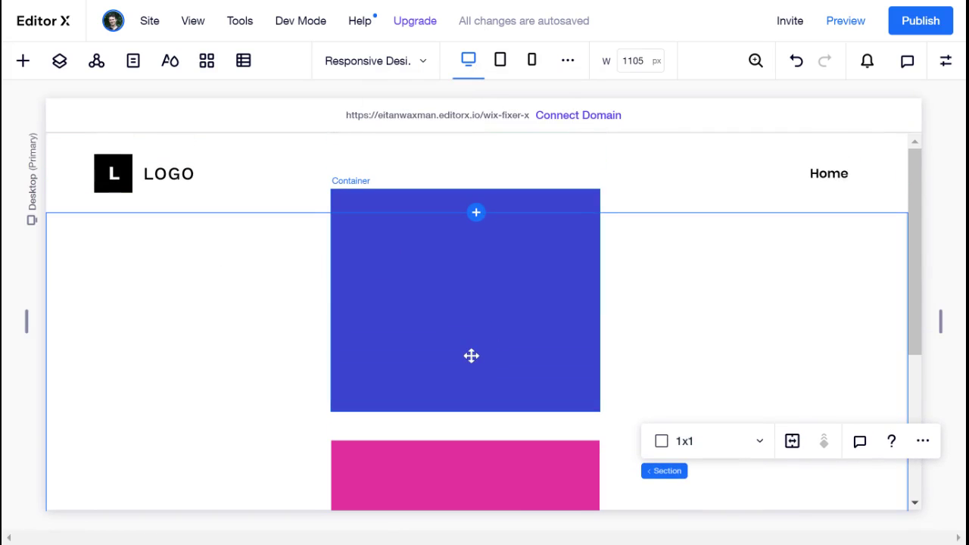
left_click(499, 60)
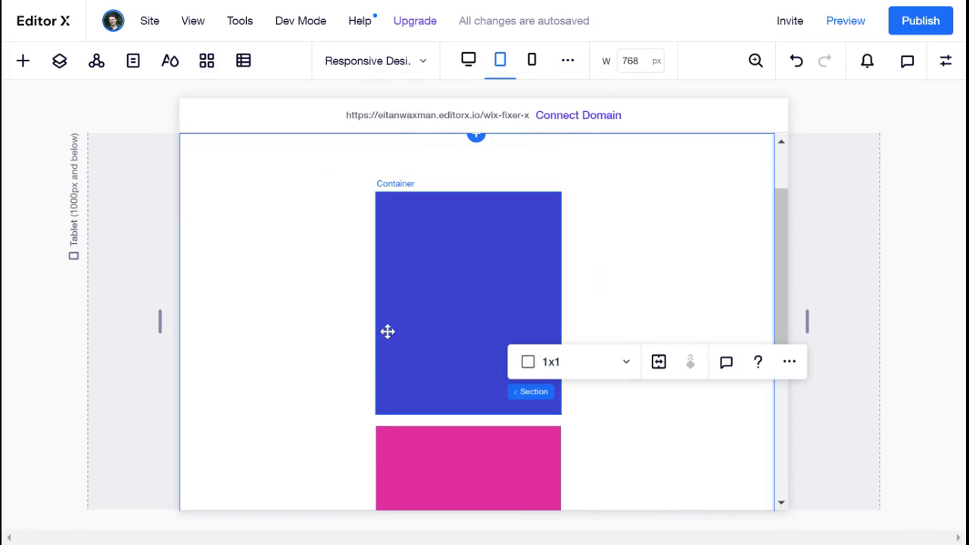
left_click(531, 59)
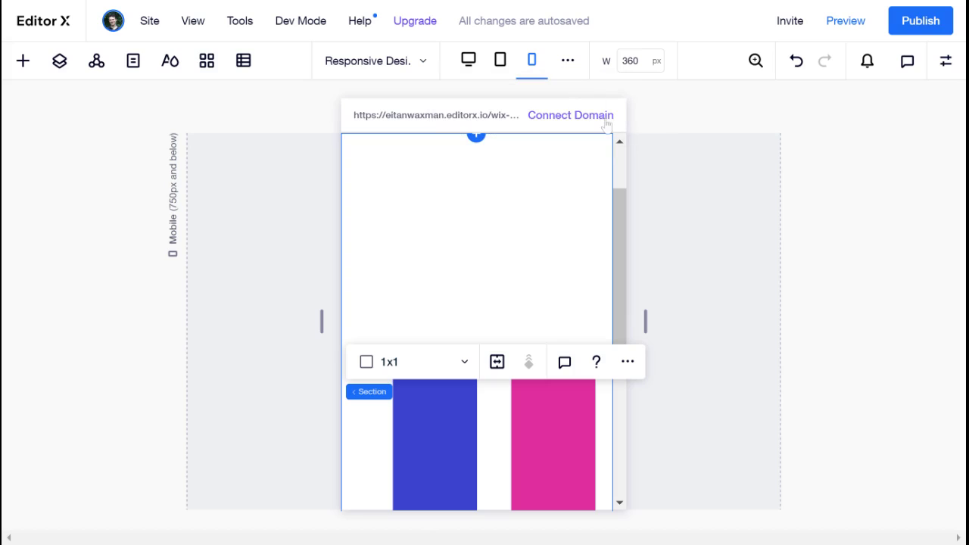
scroll(424, 258, "down", 2)
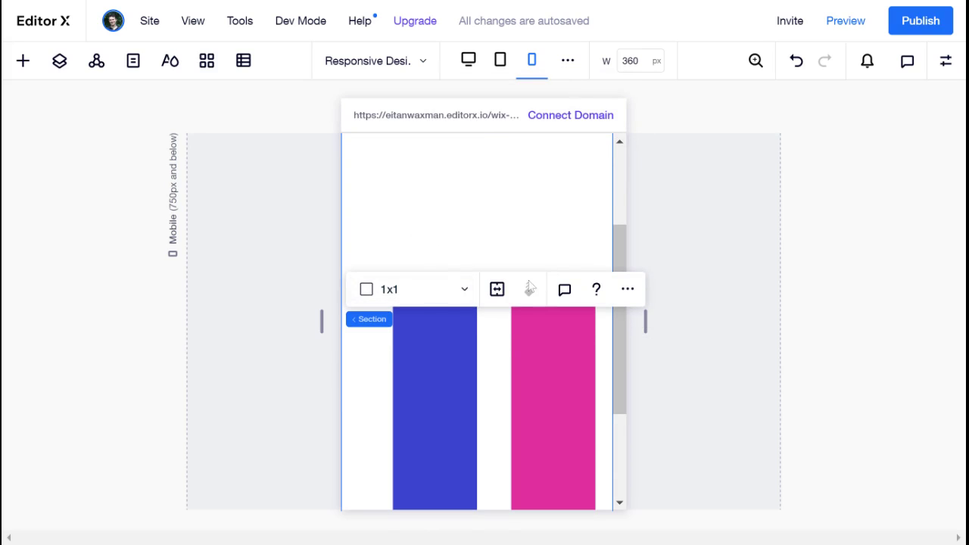
- At the desktop breakpoint, place the blue container and the pink container side by side in the section
left_click(467, 62)
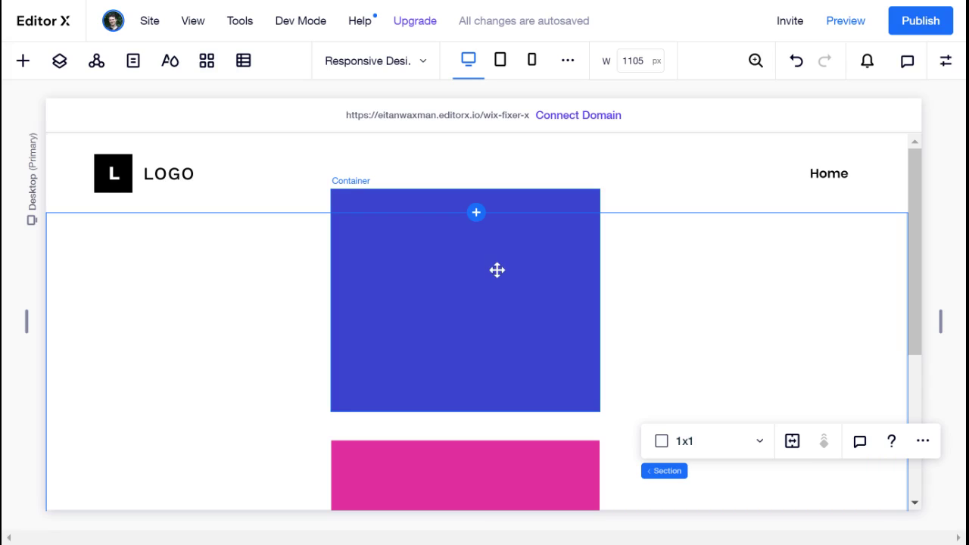
scroll(497, 274, "down", 2)
scroll(497, 282, "up", 1)
scroll(495, 275, "up", 1)
left_click_drag(494, 266, 311, 383)
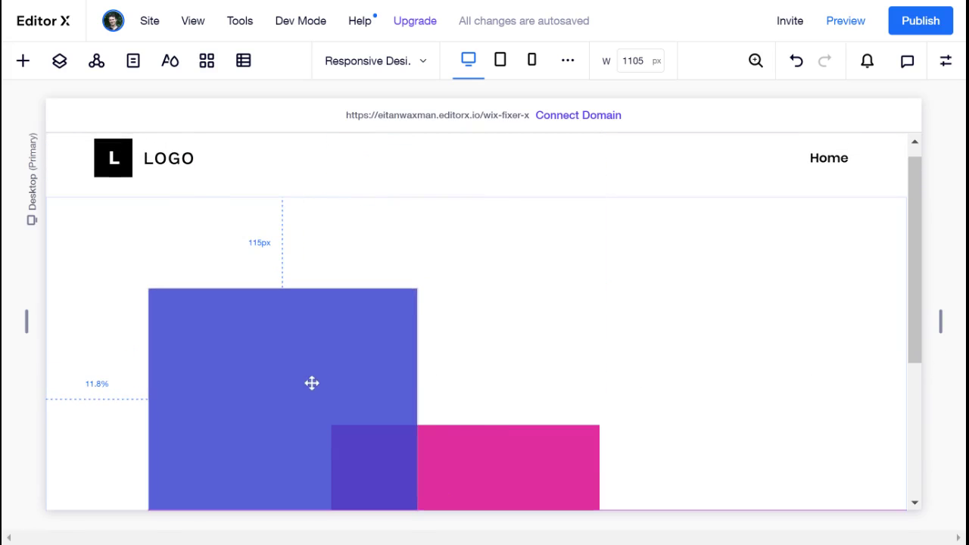
left_click(542, 459)
left_click_drag(542, 459, 722, 318)
mouse_move(300, 361)
left_mouse_down()
mouse_move(320, 357)
mouse_move(318, 369)
left_mouse_up()
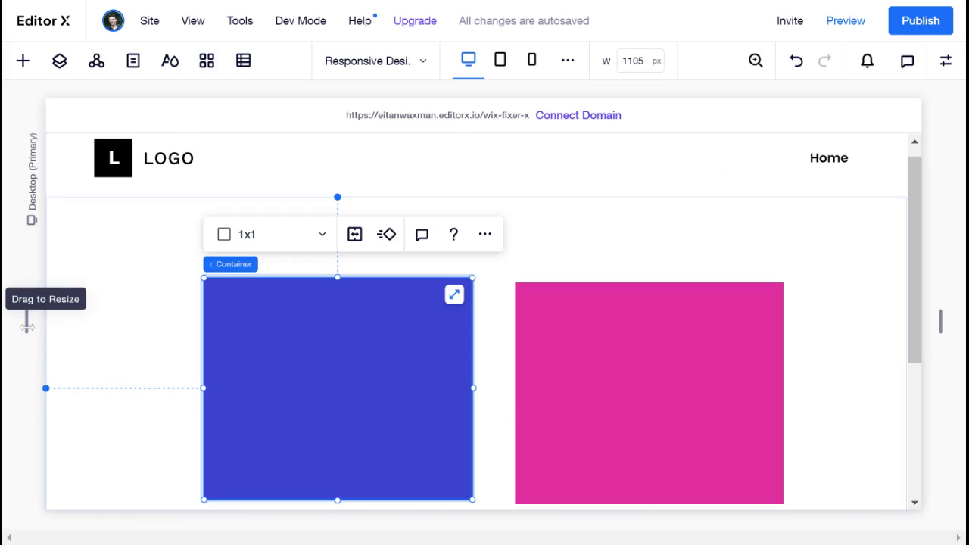
- Resize the canvas within the tablet range to about 819, 799 and 877 px and examine how the containers respond
left_click_drag(26, 327, 144, 351)
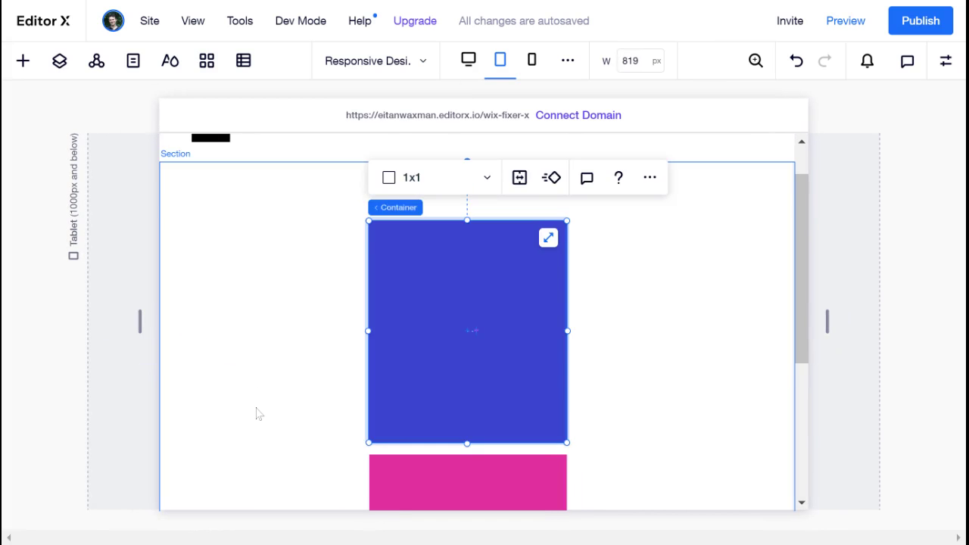
scroll(257, 415, "up", 2)
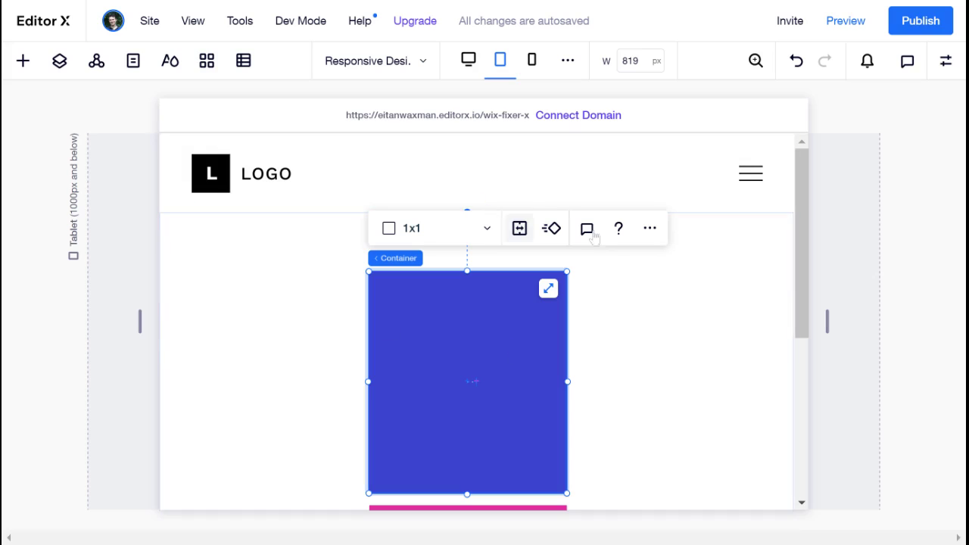
left_click_drag(828, 316, 820, 321)
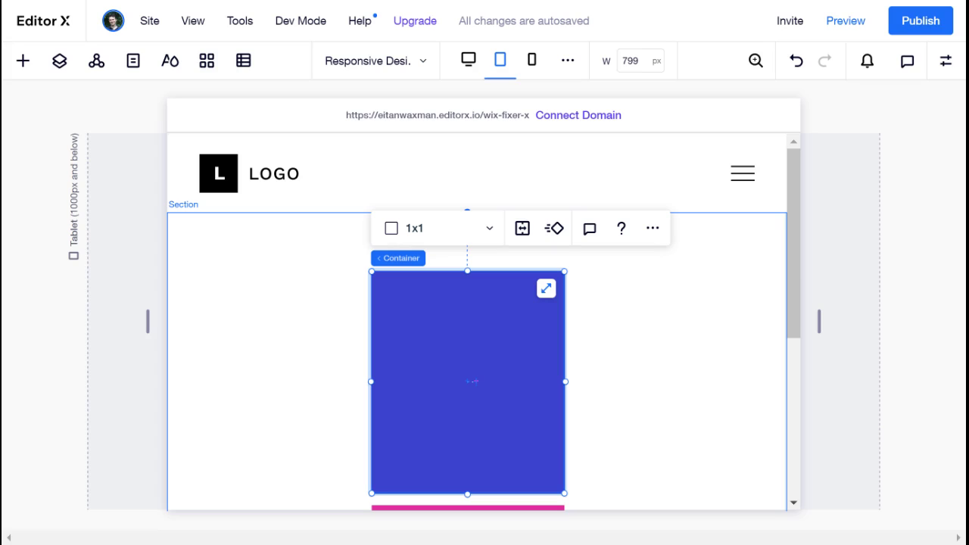
scroll(731, 381, "down", 2)
left_click_drag(823, 330, 855, 351)
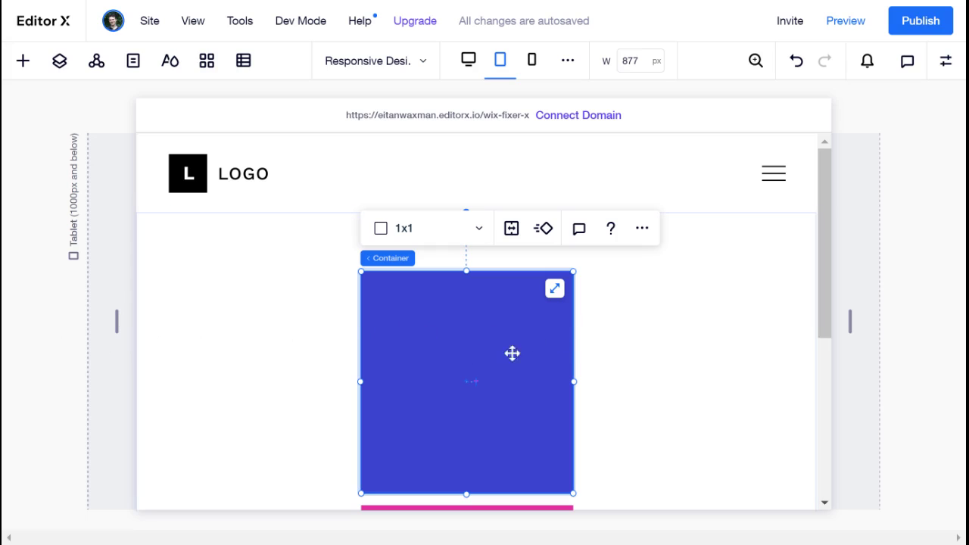
scroll(623, 332, "down", 1)
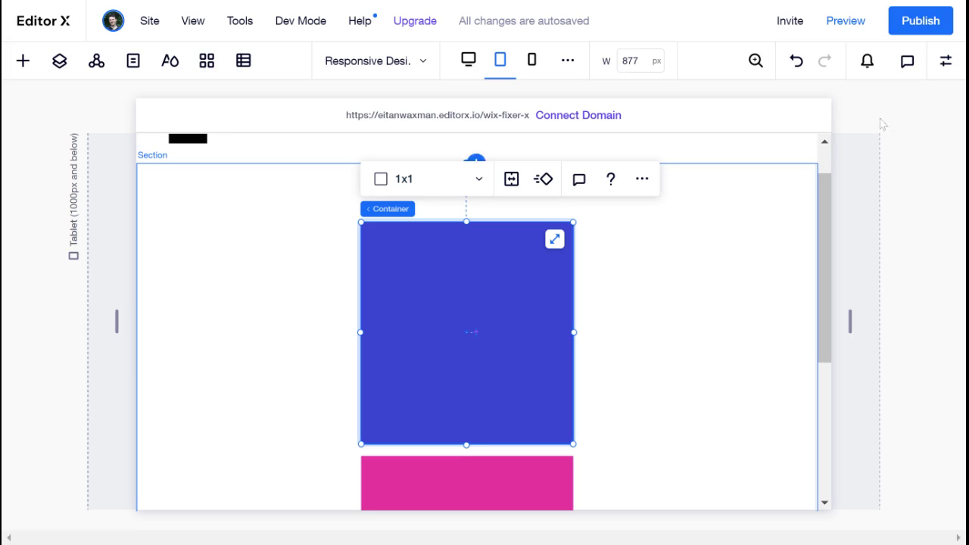
- Center the blue container horizontally within its section at the tablet breakpoint
left_click(945, 63)
left_click(792, 164)
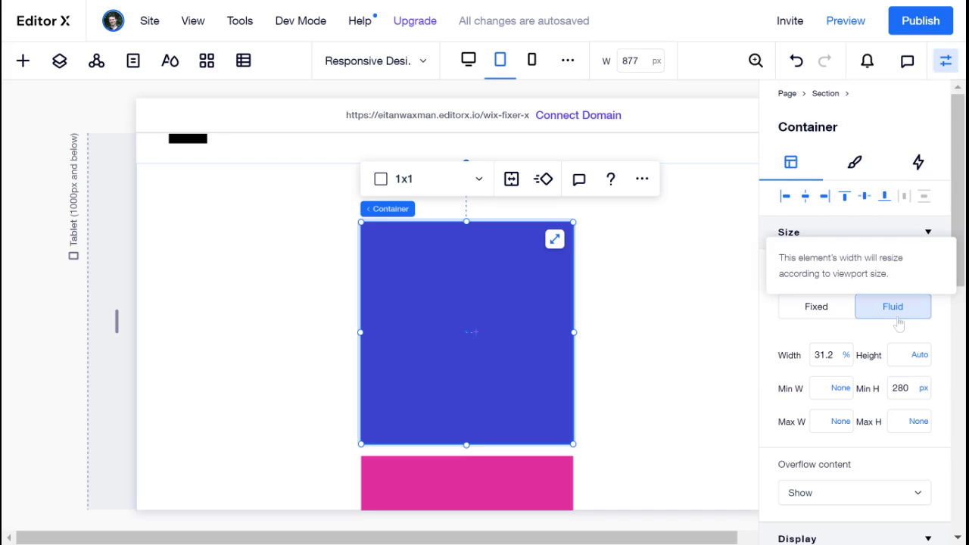
left_click(807, 202)
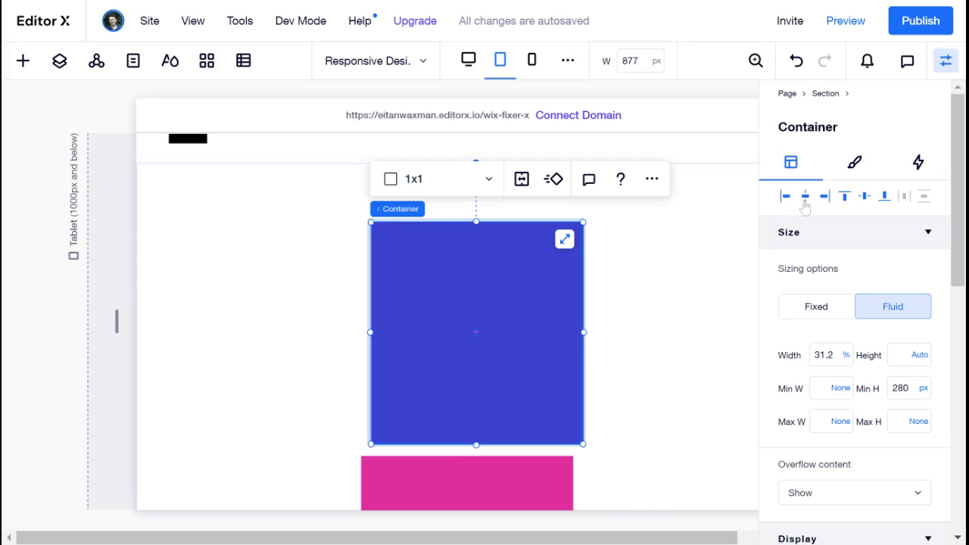
- Set the blue container's width to 80% and check its scaling by narrowing the canvas to about 755 px
left_click(846, 356)
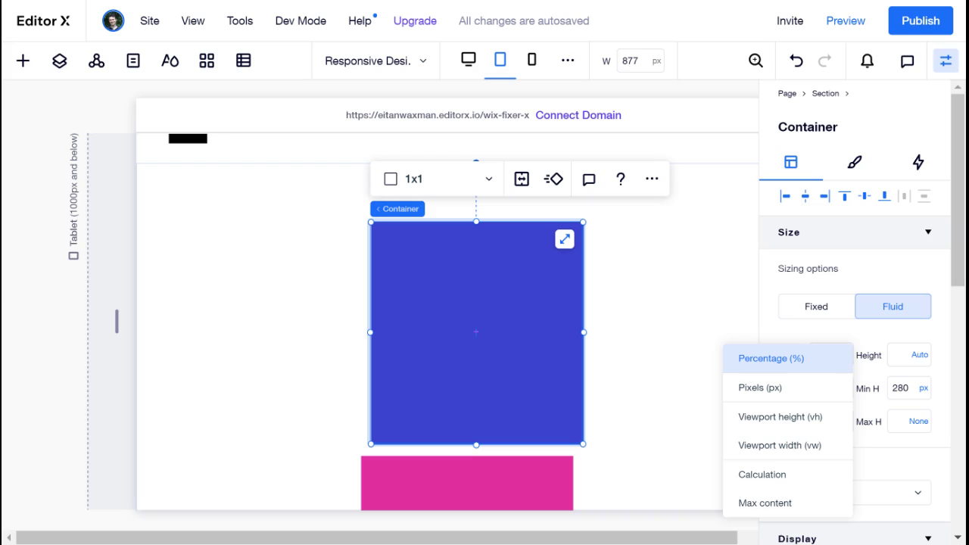
left_click(851, 341)
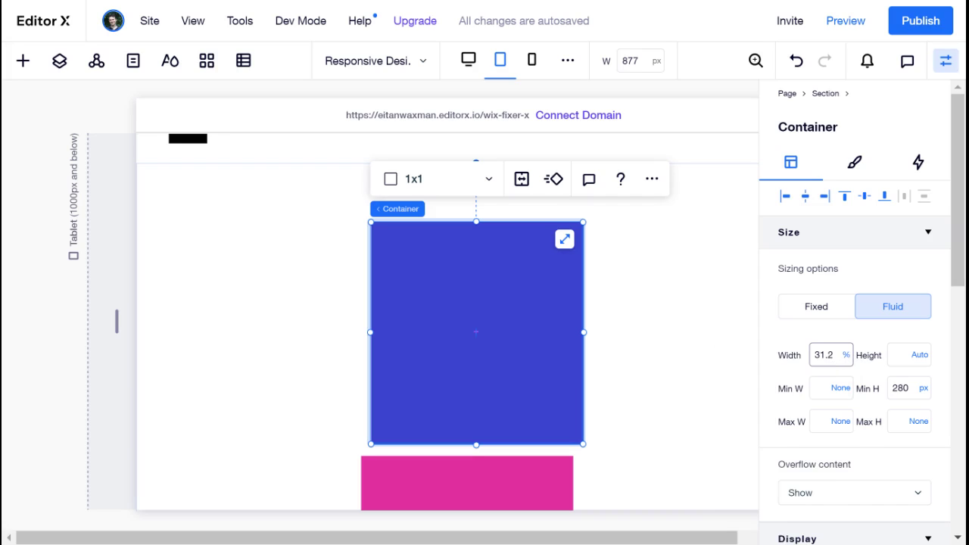
left_click(825, 355)
type("80")
key("Return")
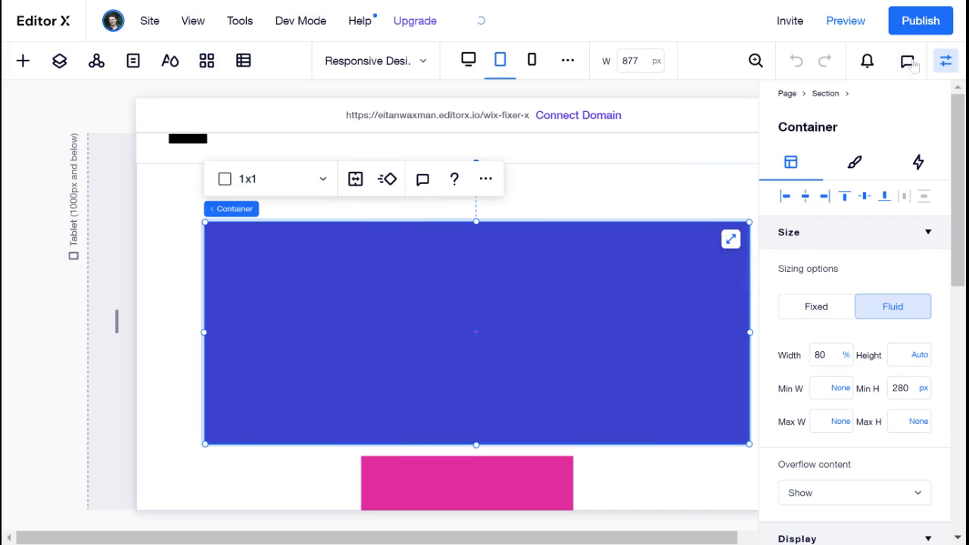
left_click(946, 60)
left_click_drag(851, 324, 771, 340)
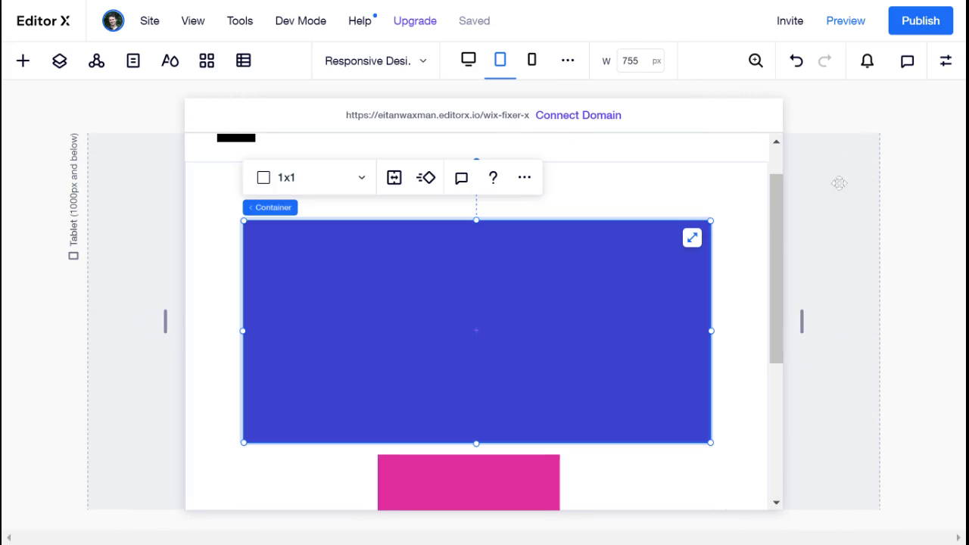
- Switch the blue container's width unit from percentage to pixels at the tablet breakpoint
left_click(946, 60)
left_click(846, 356)
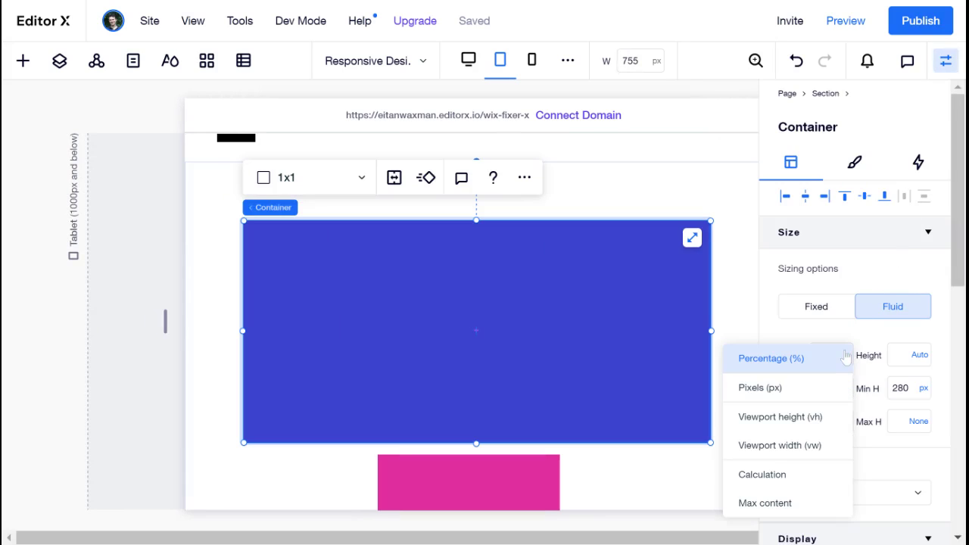
left_click(809, 388)
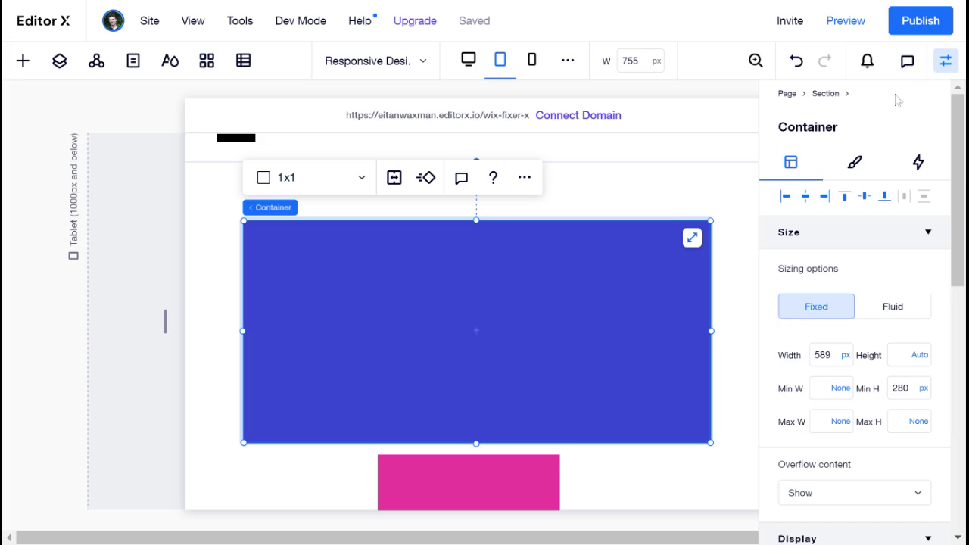
- Resize the canvas to 750 px at the mobile breakpoint and examine how the fixed-width blue container and the pink one are laid out
left_click(948, 68)
left_click_drag(805, 331, 809, 361)
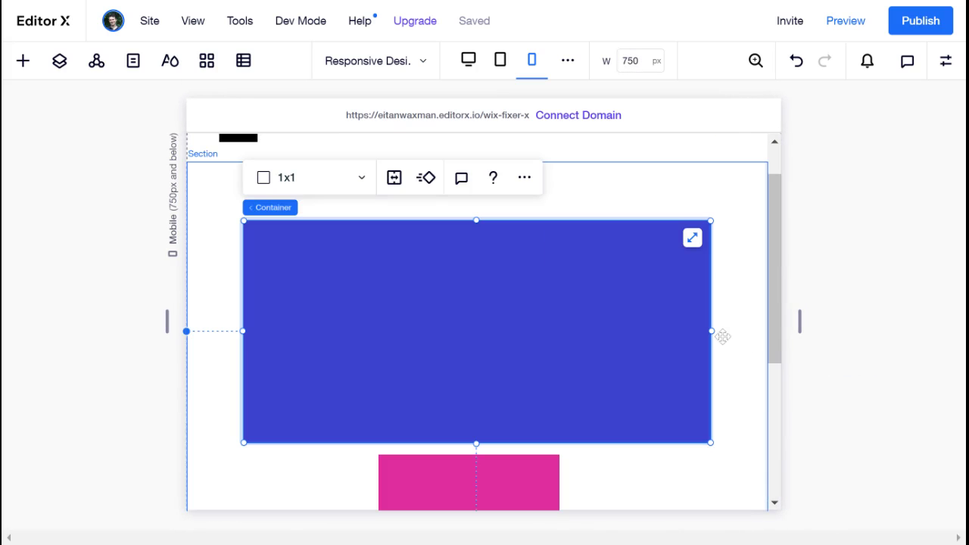
scroll(520, 249, "down", 3)
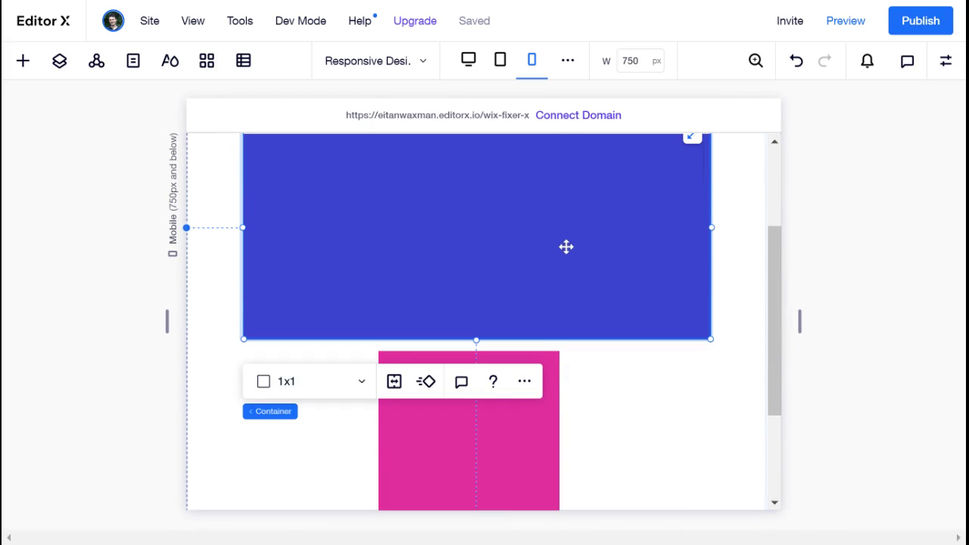
scroll(589, 247, "up", 3)
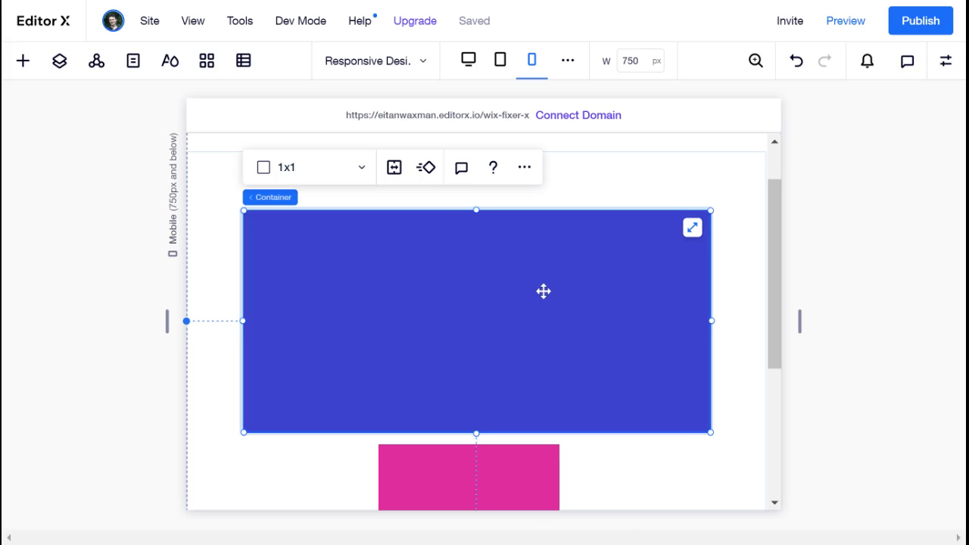
scroll(647, 284, "down", 2)
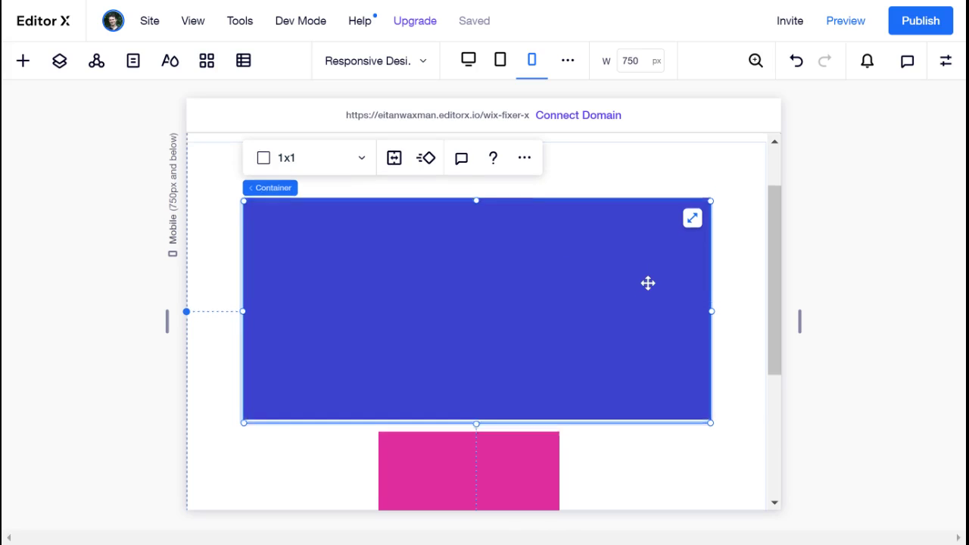
scroll(640, 286, "down", 3)
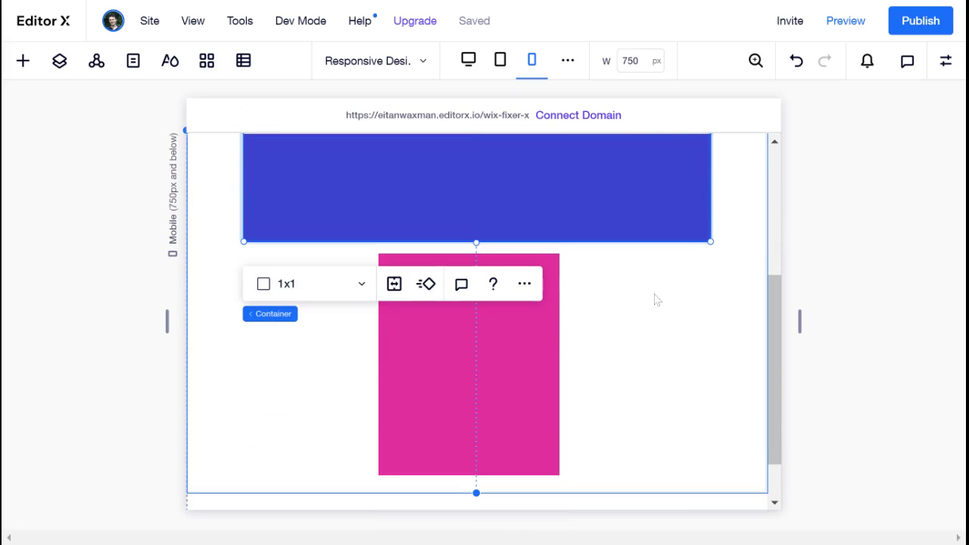
scroll(640, 292, "up", 4)
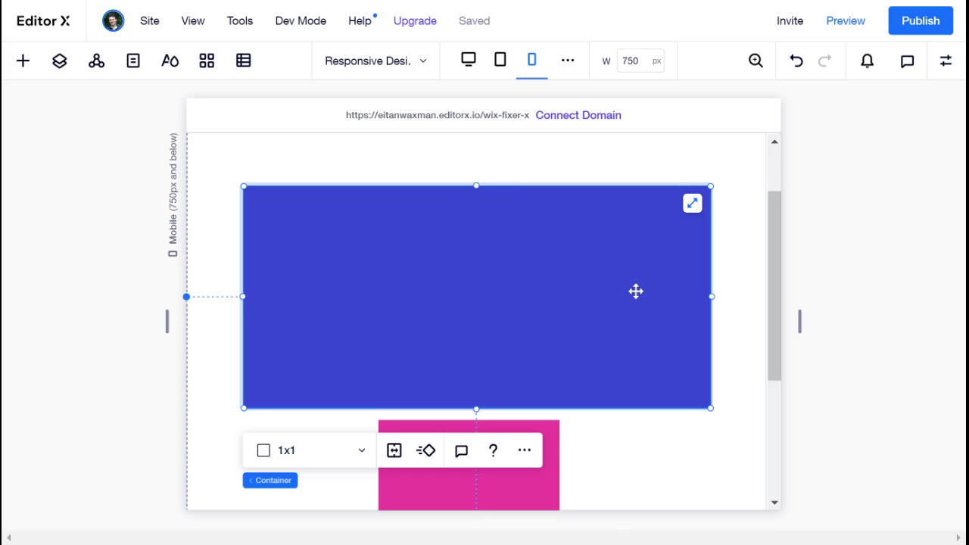
scroll(635, 292, "up", 2)
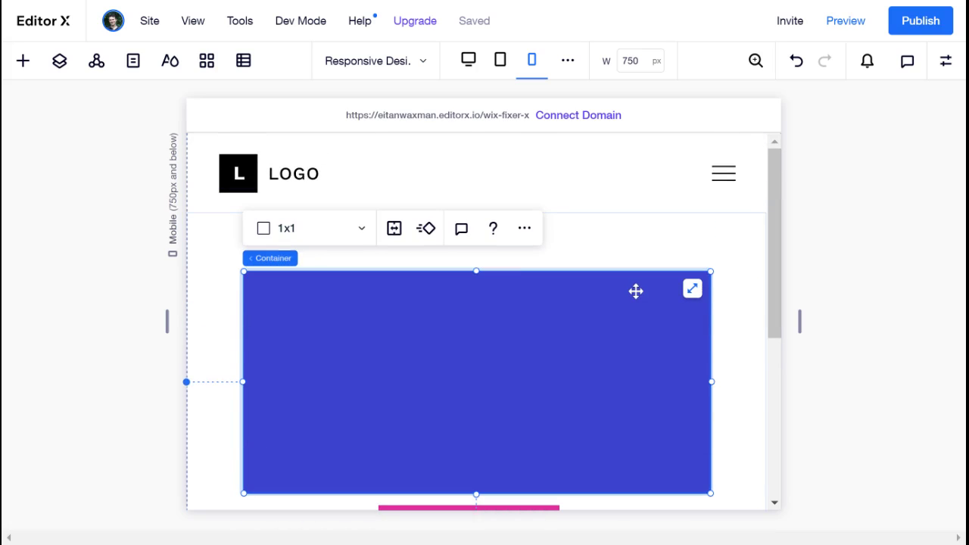
scroll(637, 292, "down", 2)
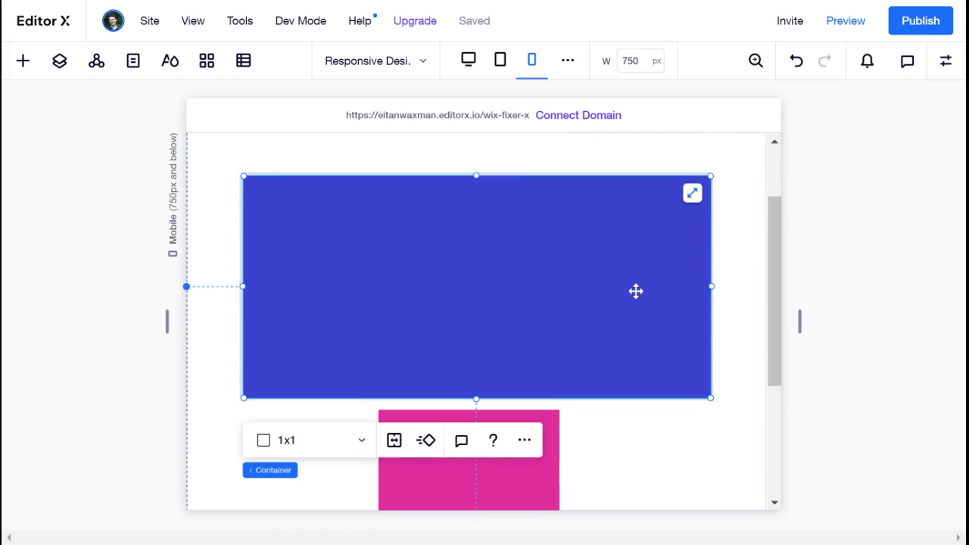
- Select the pink container and examine how it is placed relative to the blue one at the mobile breakpoint
scroll(637, 296, "up", 1)
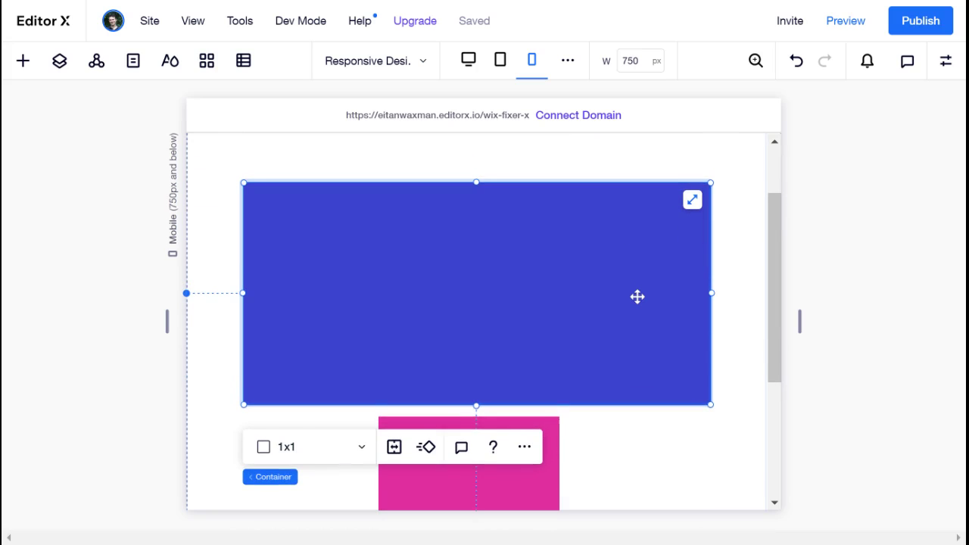
scroll(636, 295, "down", 2)
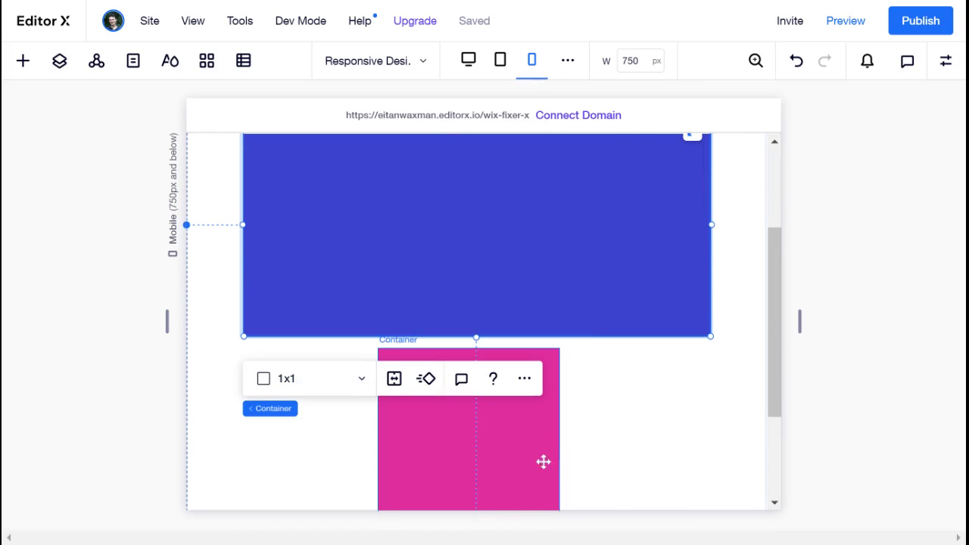
left_click_drag(537, 459, 536, 356)
left_click_drag(482, 454, 501, 223)
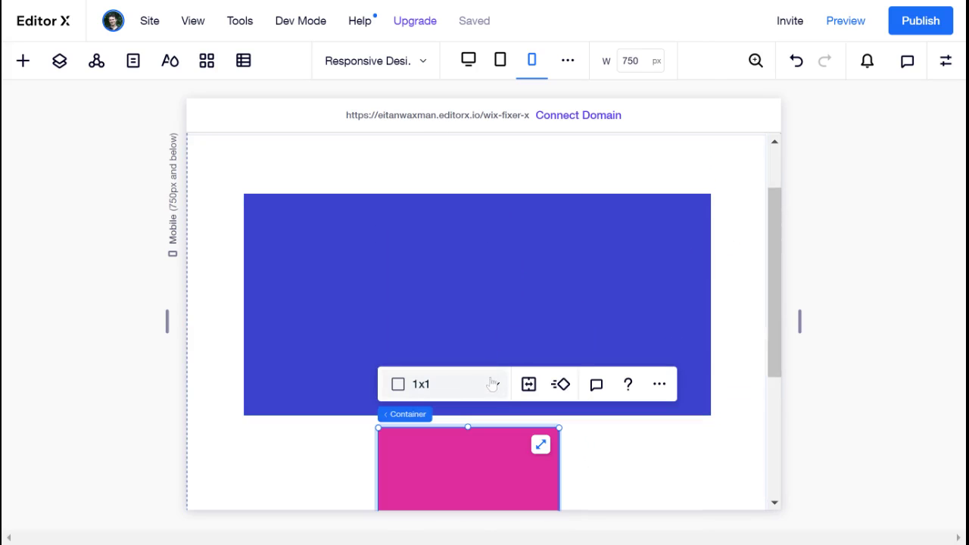
- Compare the blue and pink containers' layout across the desktop, tablet and mobile breakpoints
left_click(468, 60)
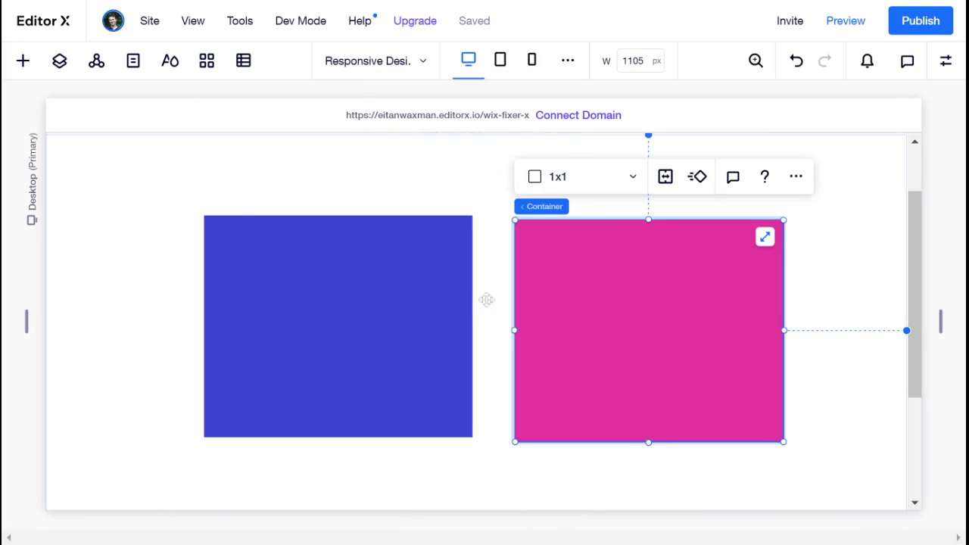
left_click(447, 307)
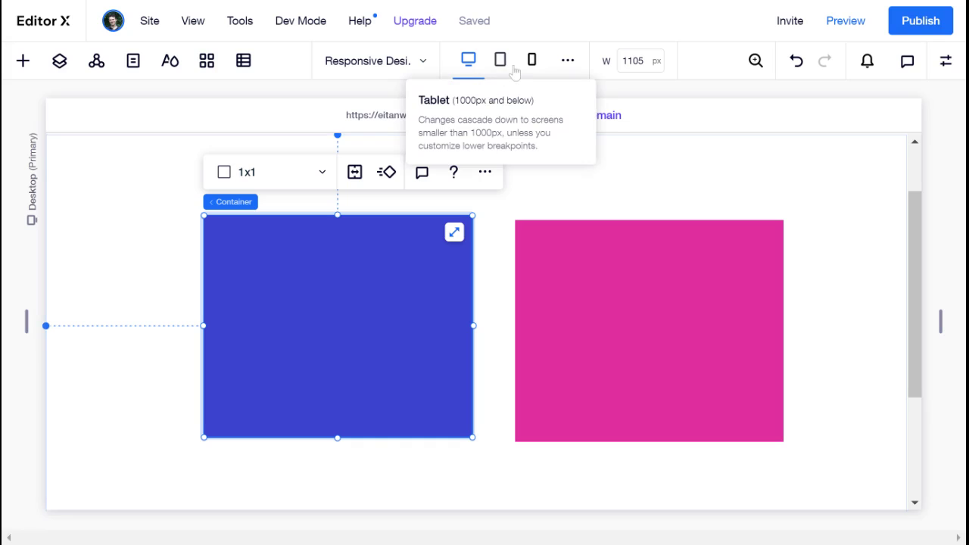
left_click(514, 71)
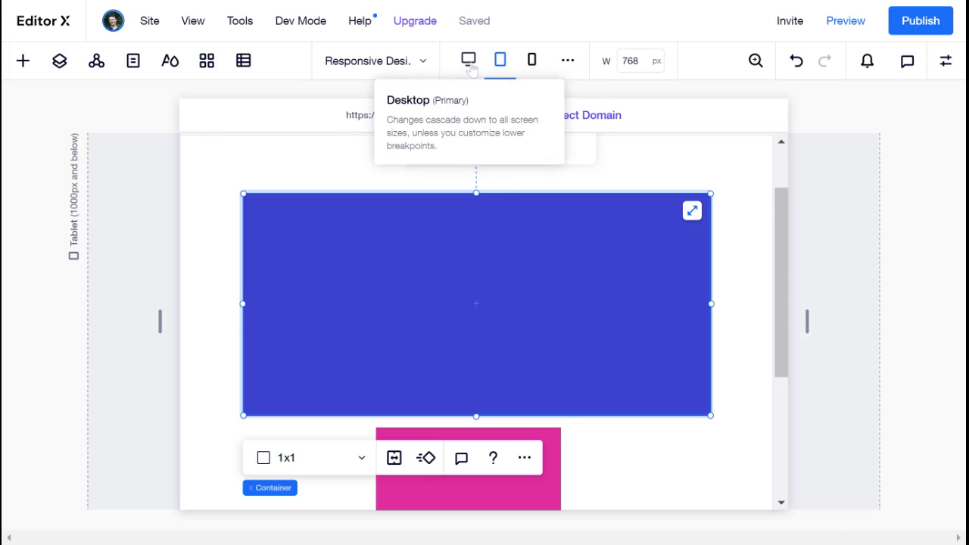
left_click(470, 68)
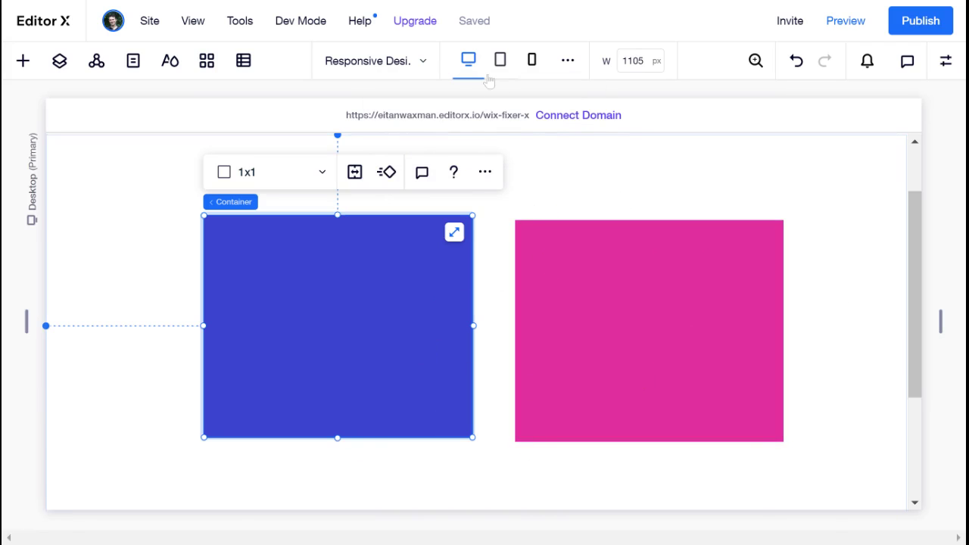
left_click(500, 61)
left_click(532, 60)
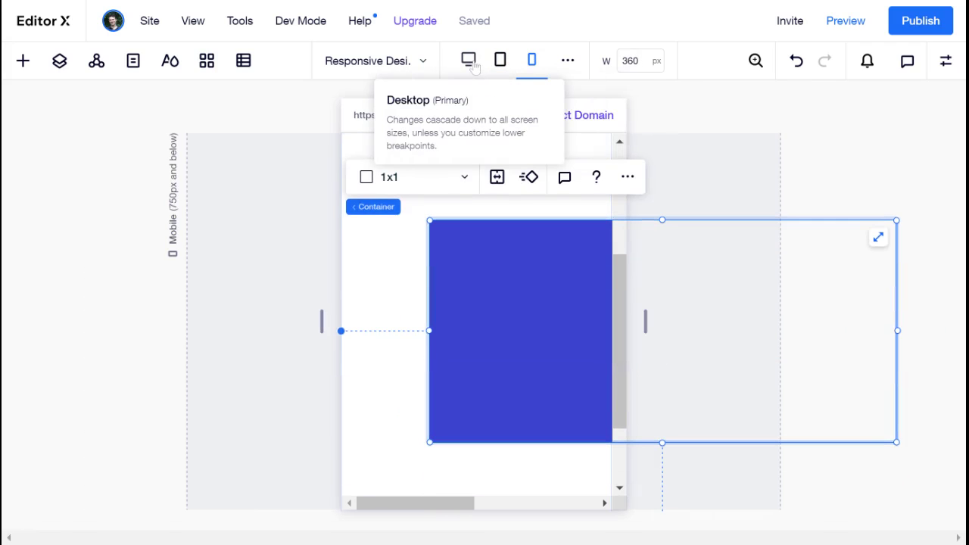
- Delete the pink and blue containers at the desktop breakpoint and check the section at the tablet and mobile breakpoints
left_click(468, 60)
left_click(618, 250)
key("Delete")
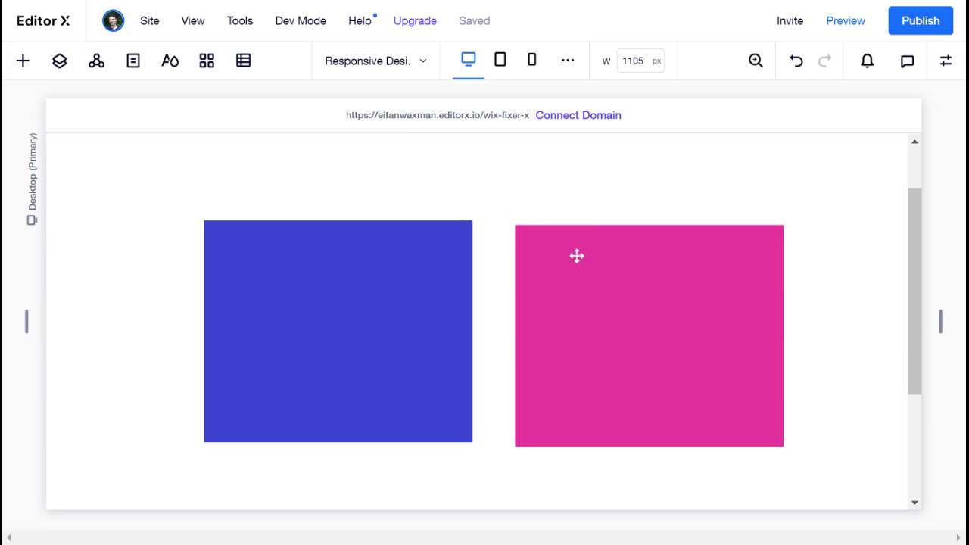
left_click(404, 265)
key("Delete")
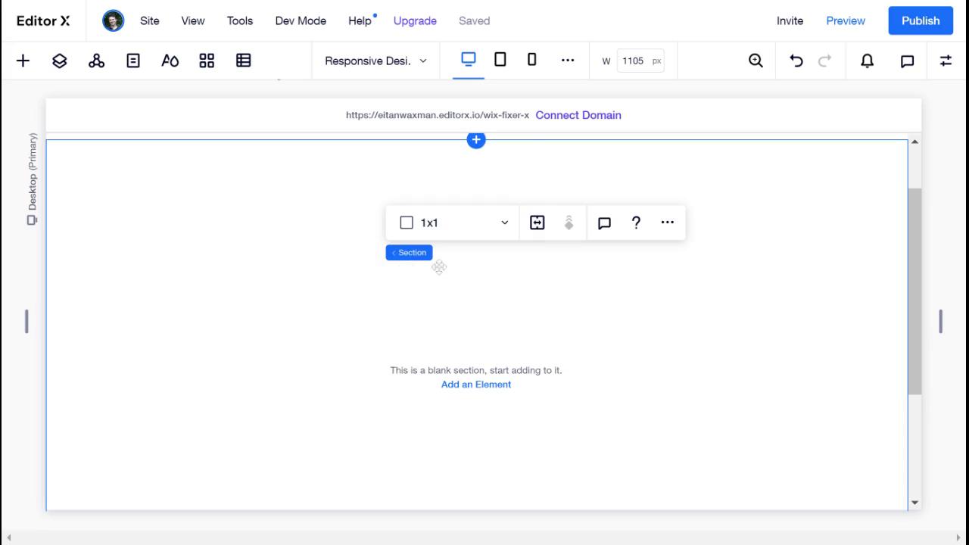
left_click(499, 61)
left_click(532, 61)
- Add a new container to the blank section at the desktop breakpoint and fill it with the light purple theme color #959EE5
left_click(477, 64)
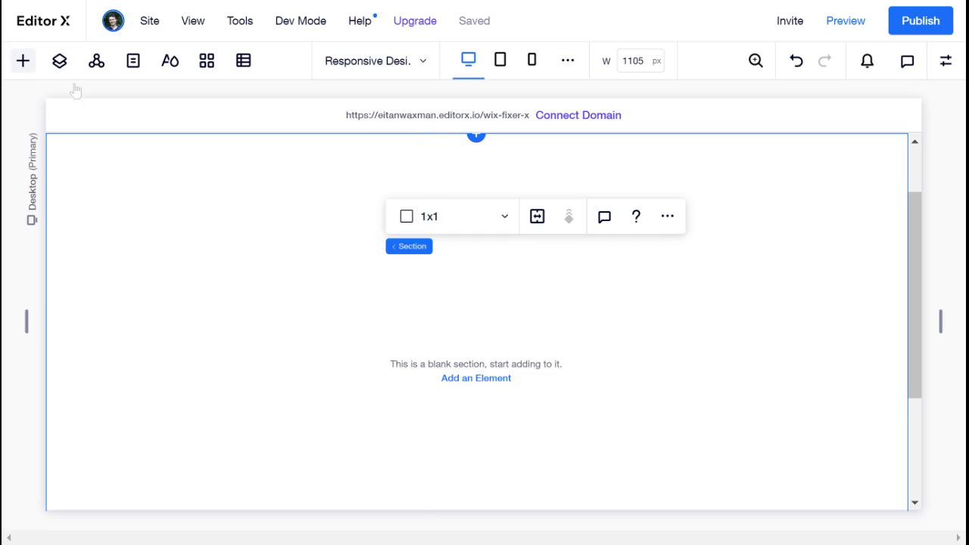
left_click(23, 60)
left_click(318, 381)
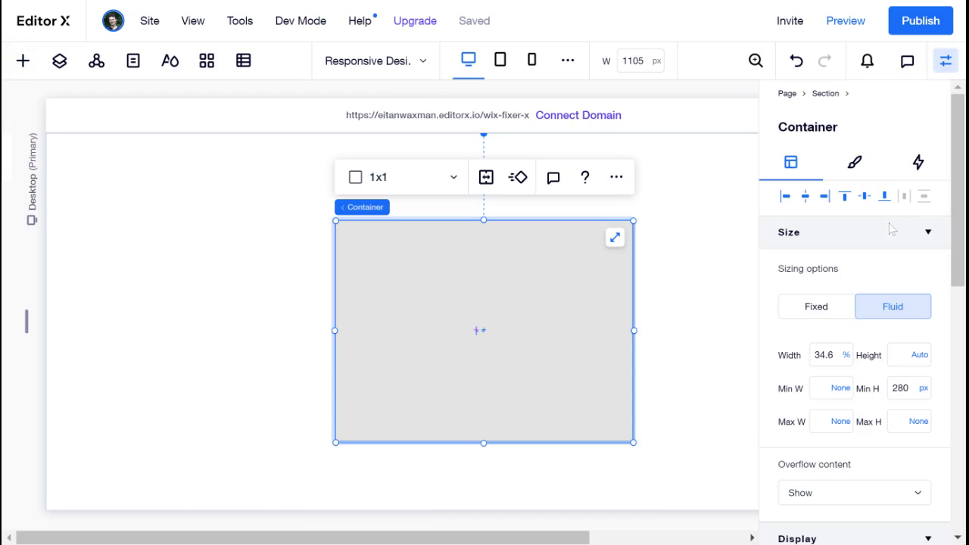
left_click(868, 165)
left_click(795, 265)
left_click(840, 321)
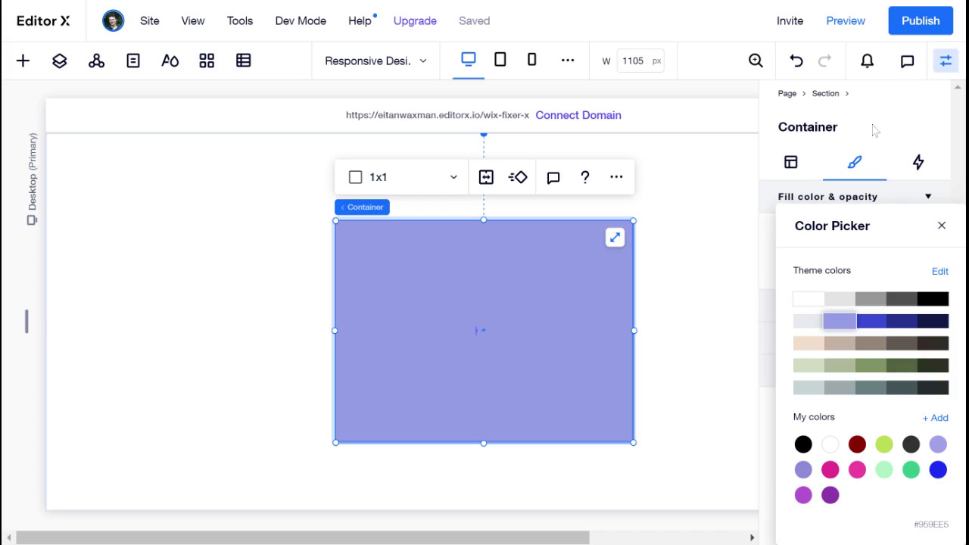
left_click(874, 130)
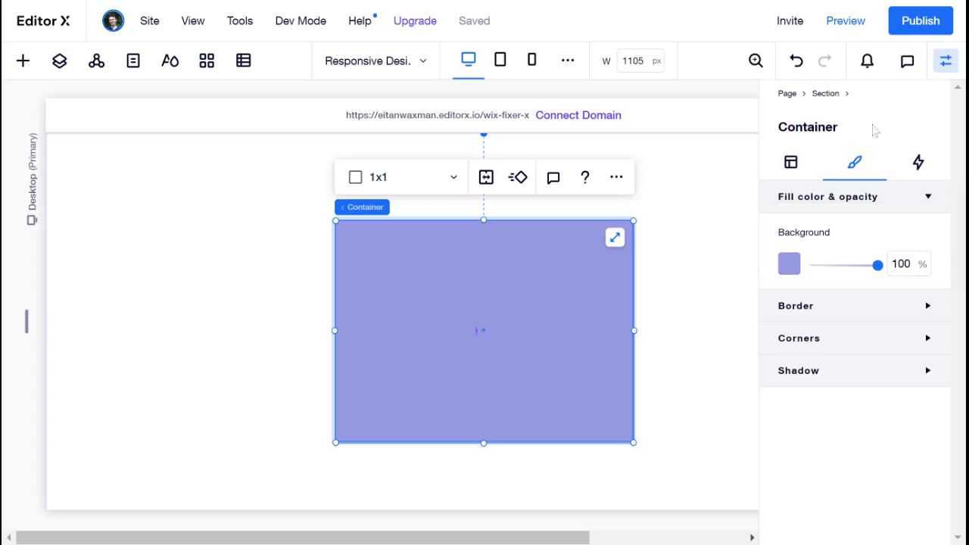
- Set the purple container's width to 90% at the desktop breakpoint
left_click(790, 162)
left_click(824, 355)
type("90")
key("Return")
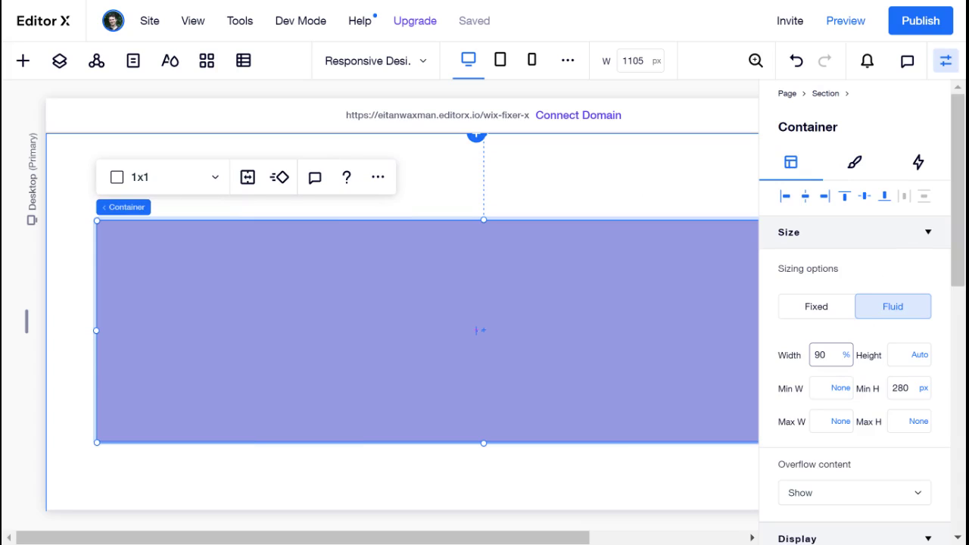
left_click(946, 61)
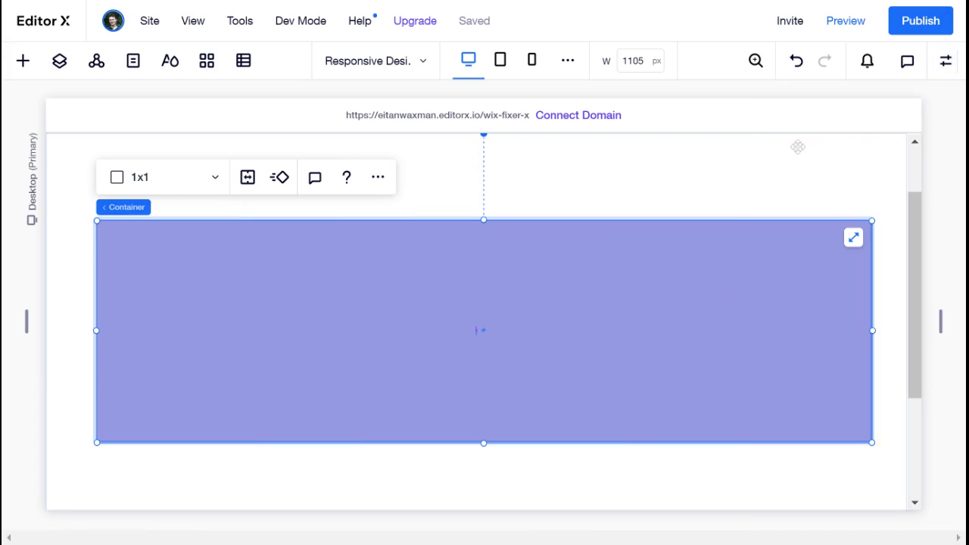
- Narrow the canvas from desktop to the 360 px mobile width to check how the purple container scales
scroll(580, 275, "down", 2)
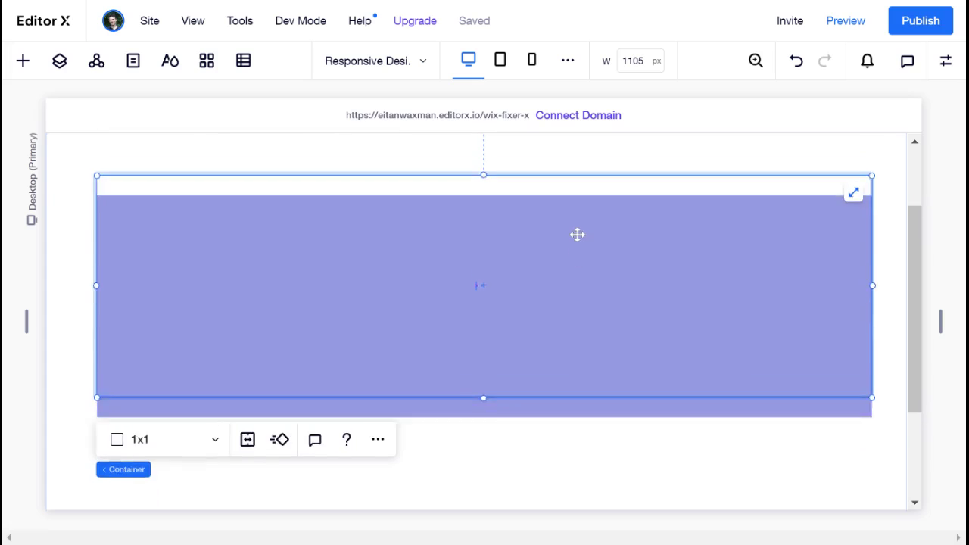
scroll(578, 232, "up", 3)
scroll(577, 234, "down", 2)
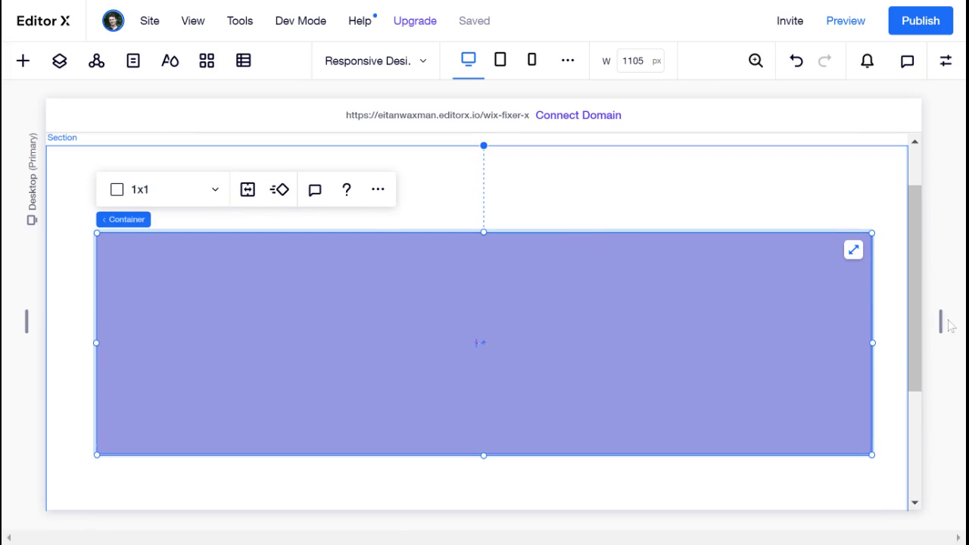
left_click_drag(943, 324, 643, 329)
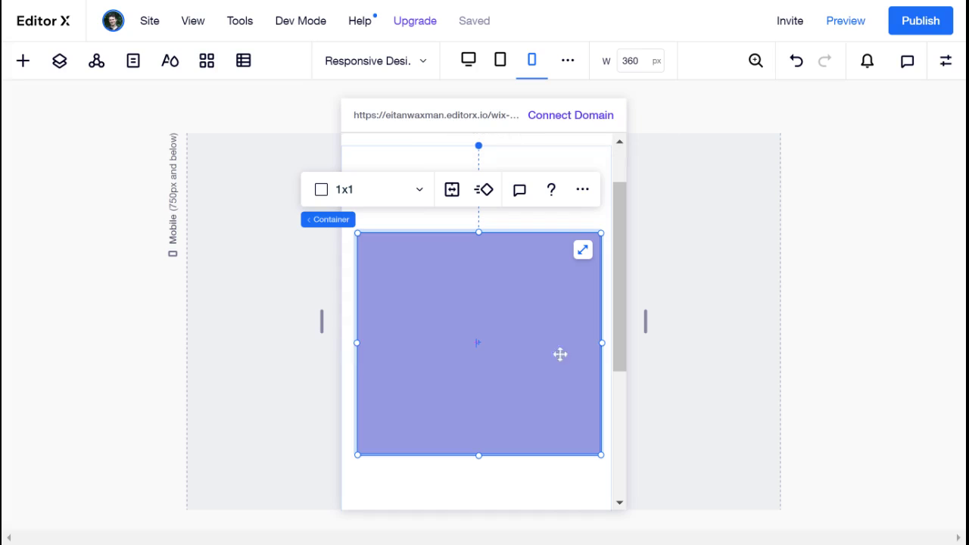
- Set the purple container's width to 100% at the mobile breakpoint
left_click(946, 60)
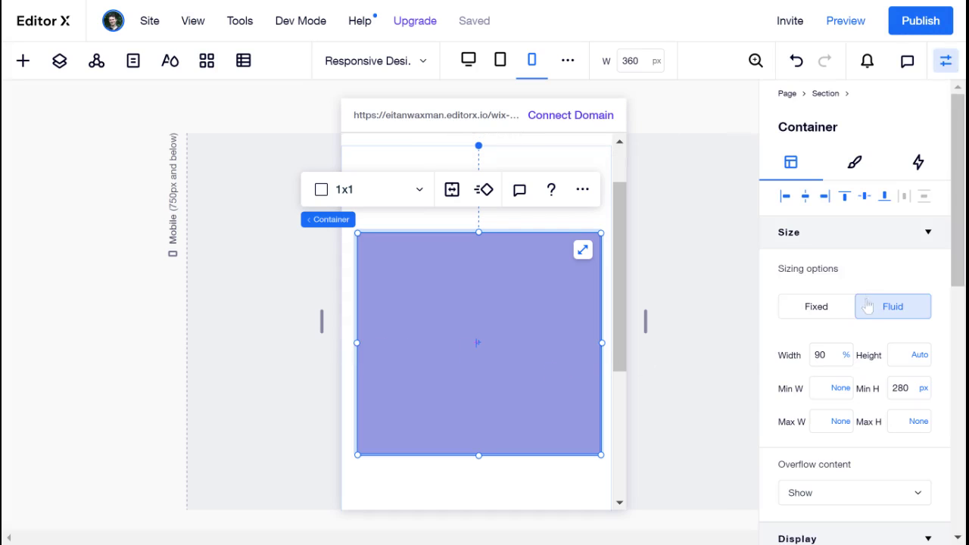
left_click(835, 350)
key("Return")
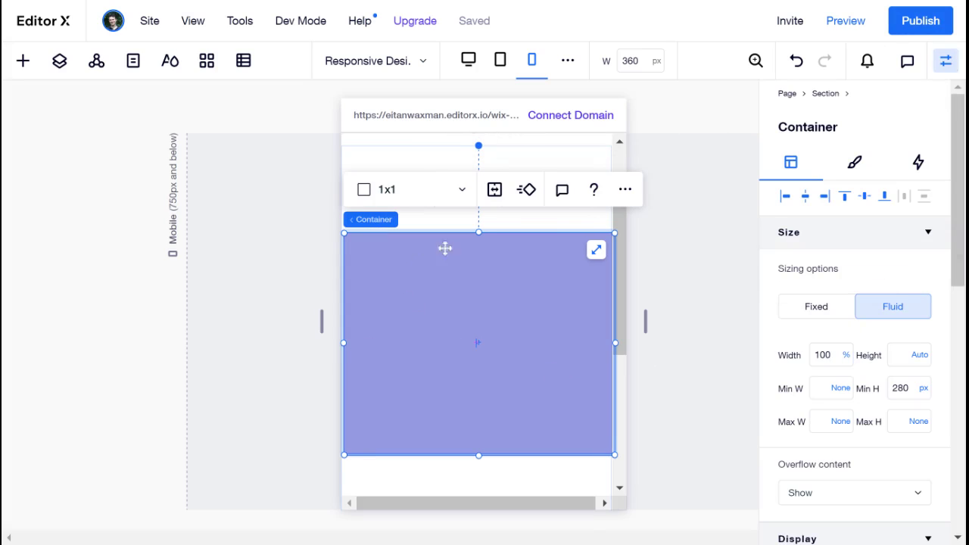
left_click(657, 305)
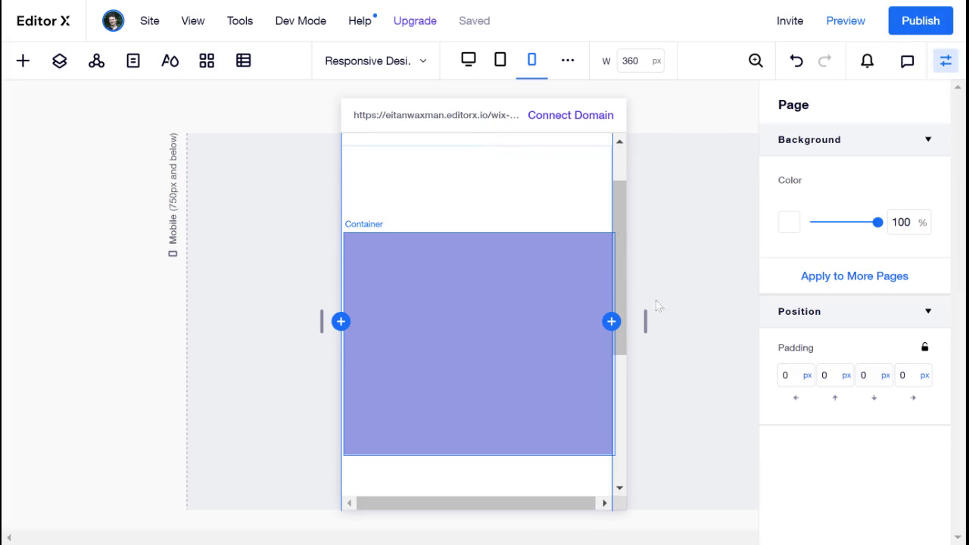
left_click(519, 296)
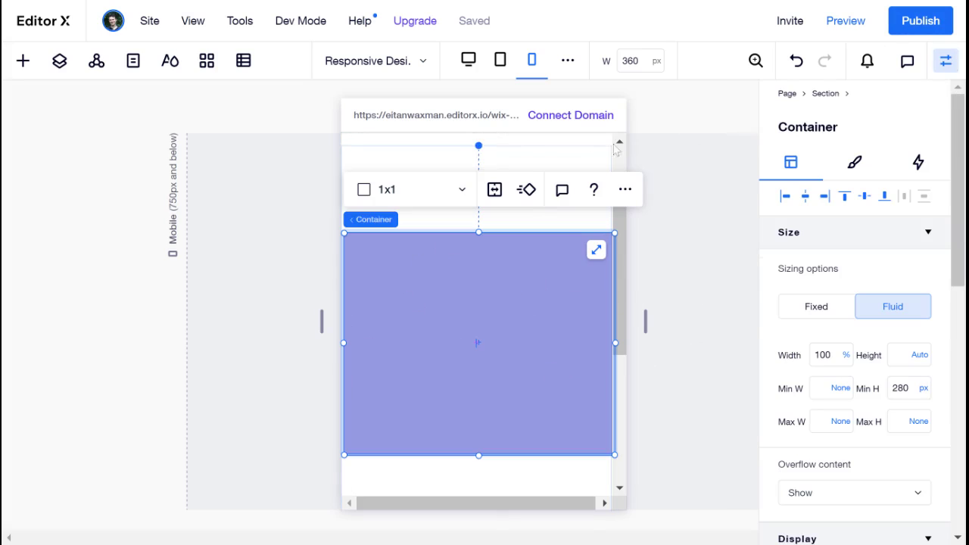
- Center the purple container horizontally in its section at the desktop breakpoint and check its alignment at the mobile breakpoint
left_click(468, 61)
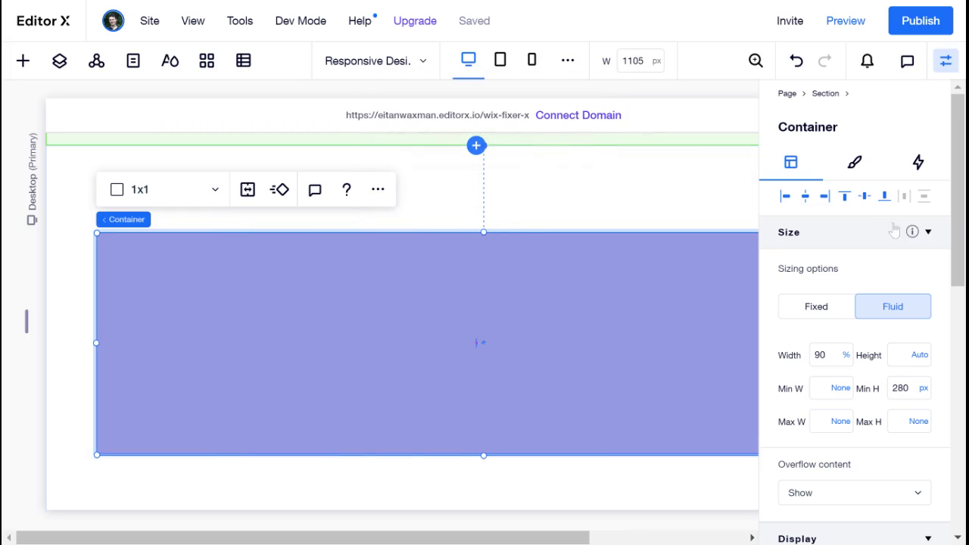
left_click(808, 203)
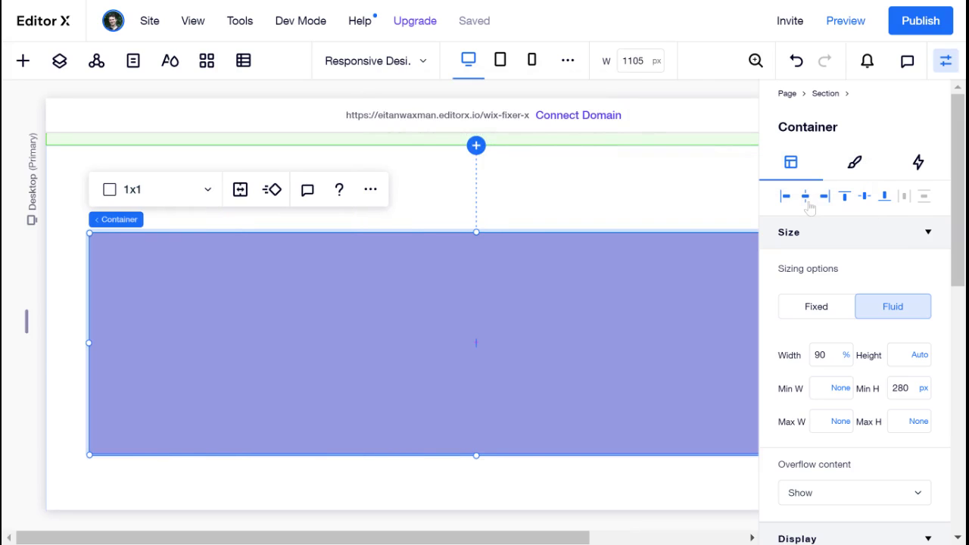
left_click(533, 60)
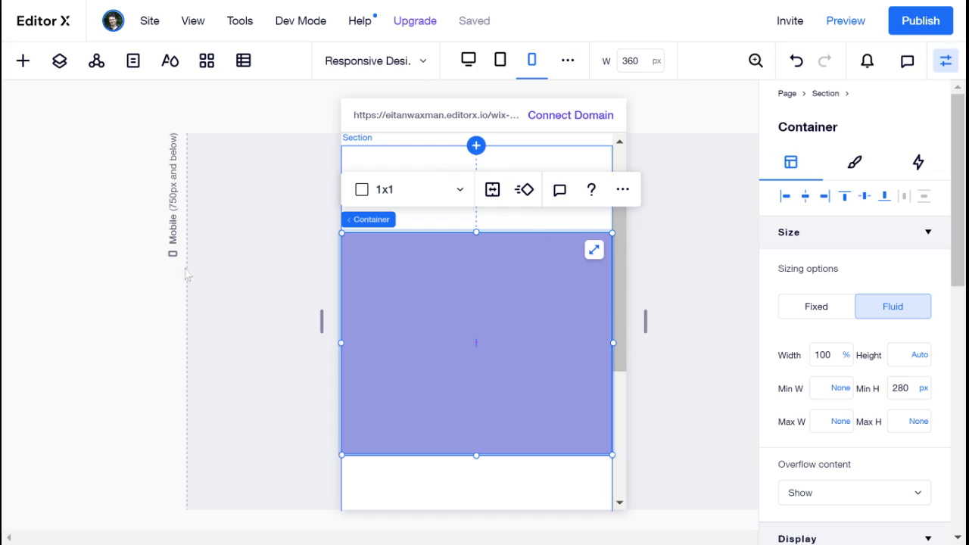
- Compare the purple container's width setting across the desktop, tablet and mobile breakpoints
left_click(468, 61)
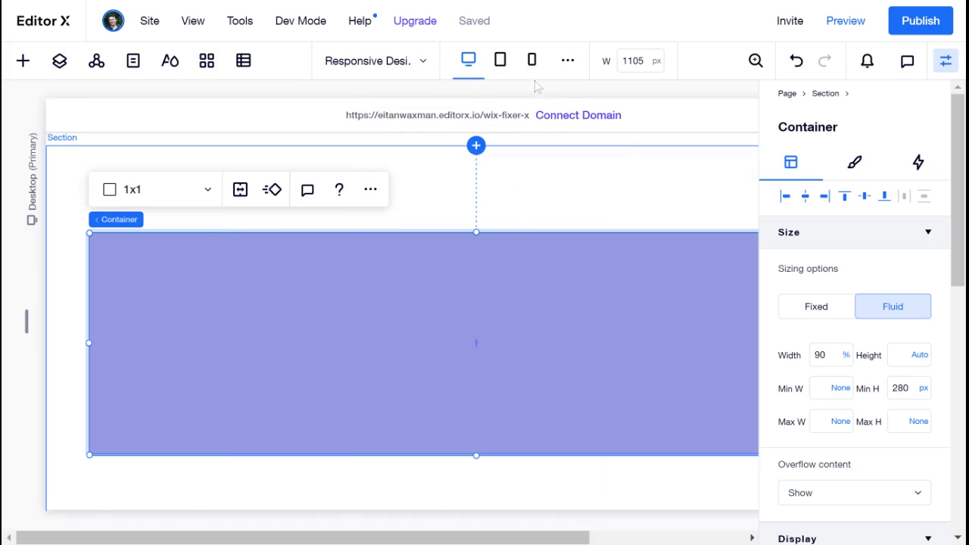
left_click(500, 61)
left_click(530, 62)
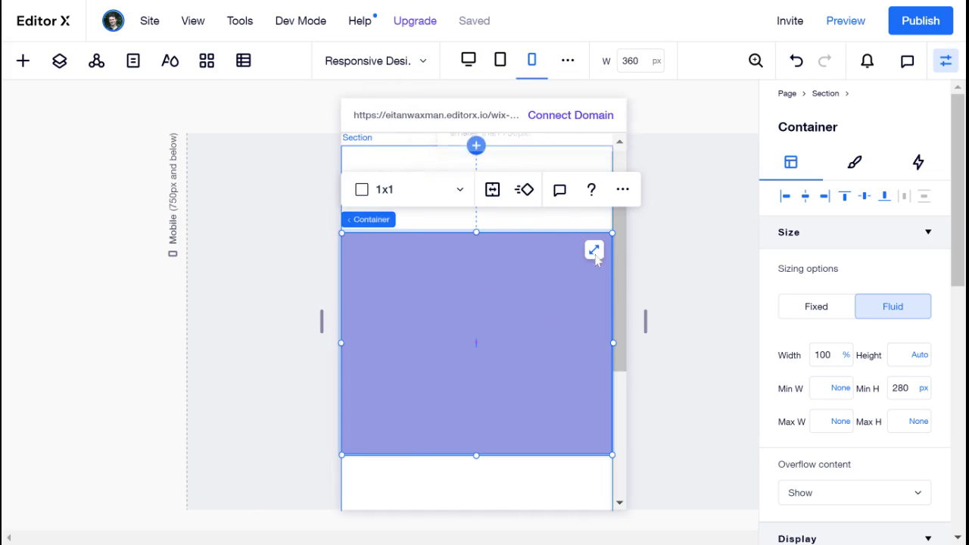
- Widen the mobile canvas to 742 px to check how the full-width purple container scales within the breakpoint
left_click_drag(645, 324, 723, 327)
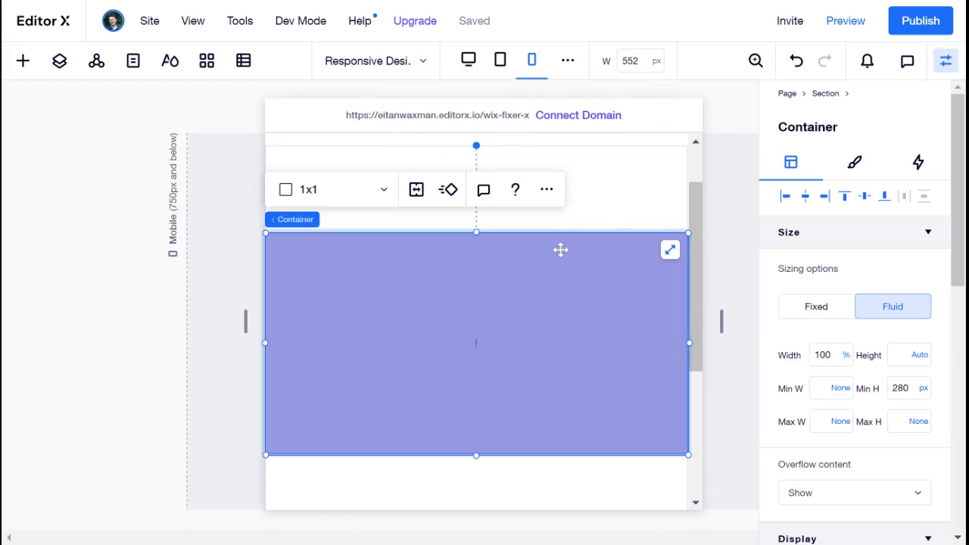
scroll(644, 287, "down", 1)
left_click_drag(721, 322, 801, 327)
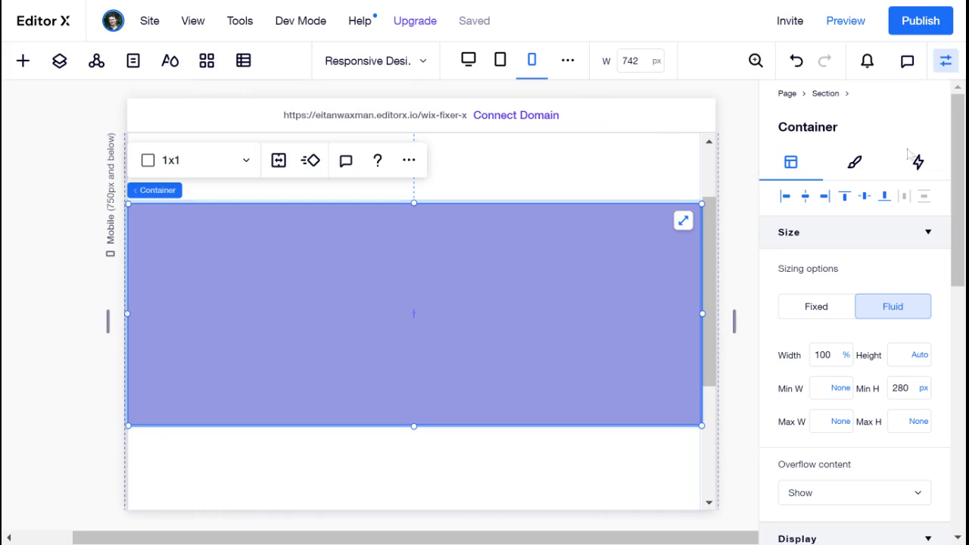
left_click(942, 61)
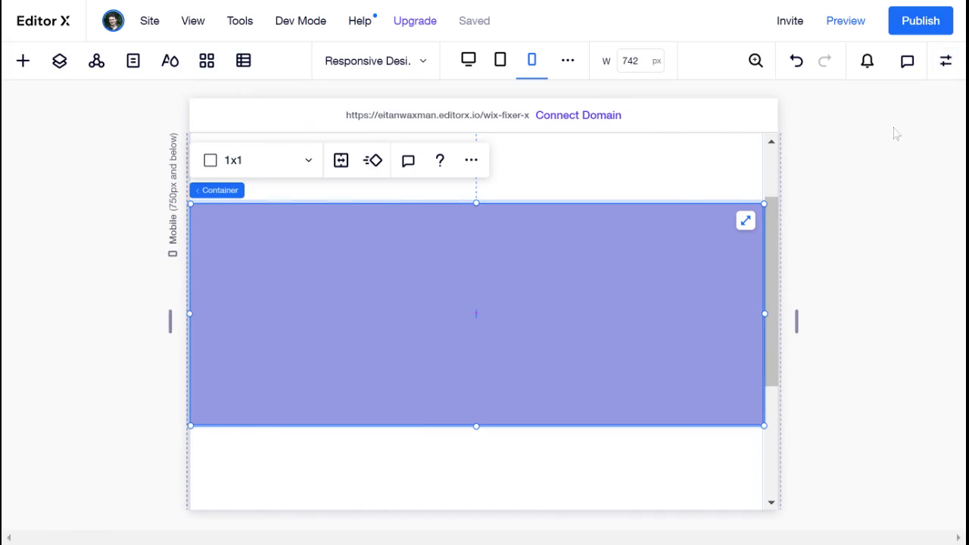
- Examine the purple container's layout and size settings at the tablet breakpoint
left_click(501, 65)
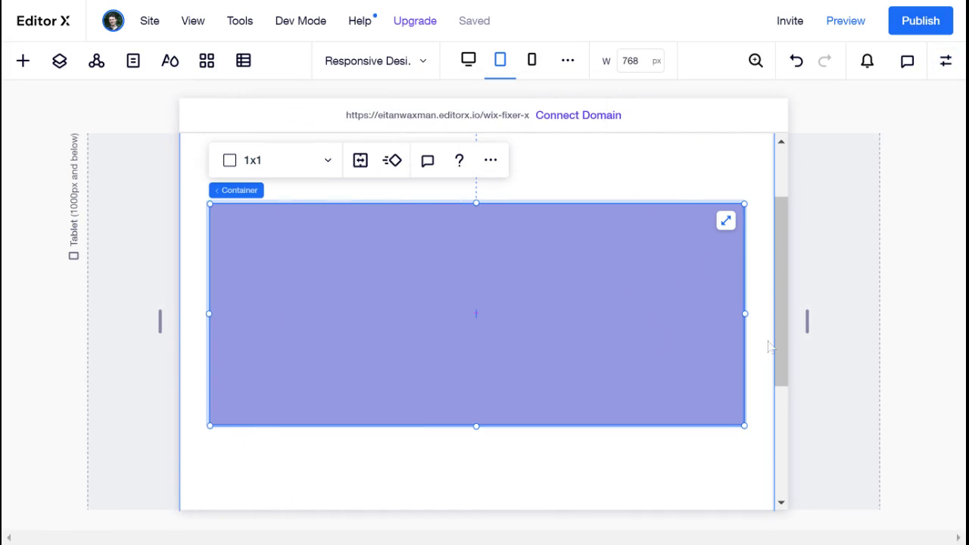
scroll(426, 309, "up", 2)
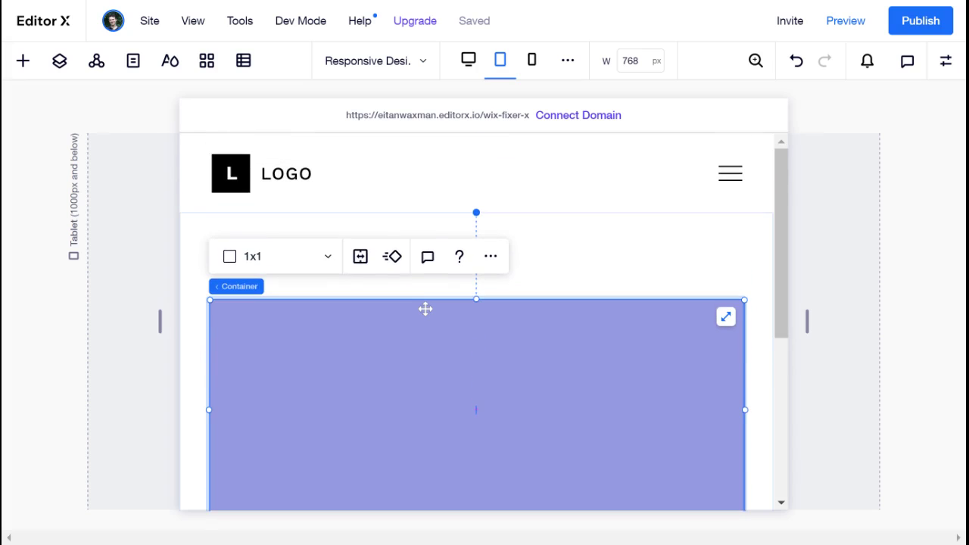
scroll(425, 308, "down", 2)
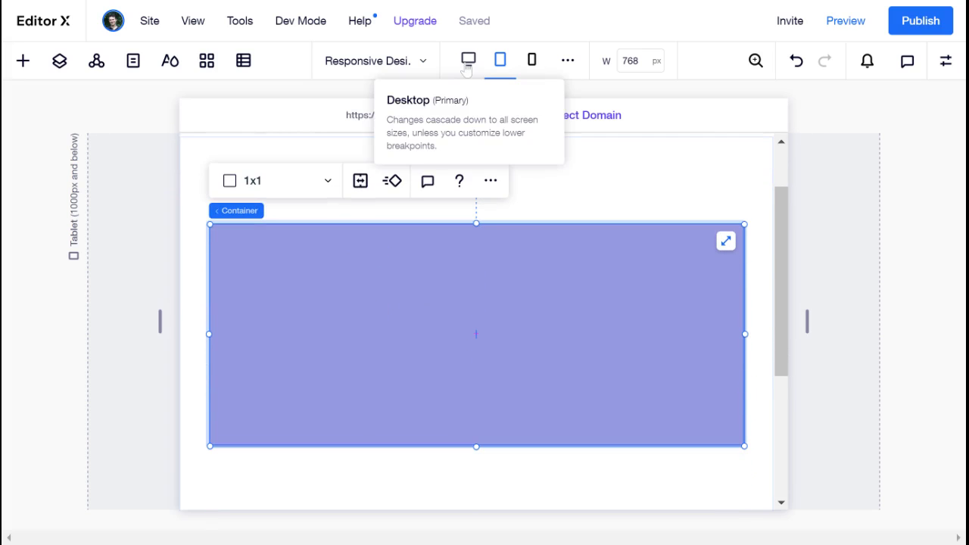
left_click(947, 62)
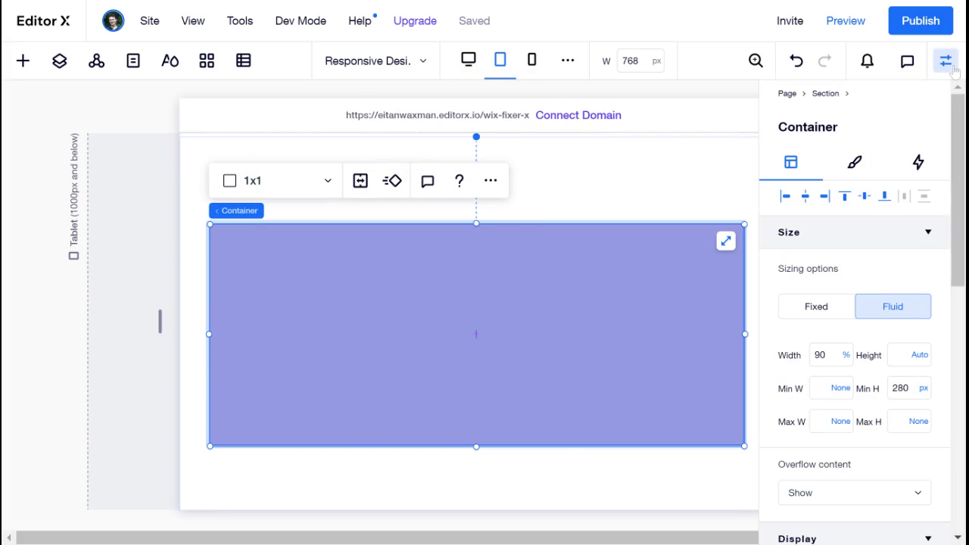
- Add a title text element over the purple container at the tablet breakpoint
left_click(952, 67)
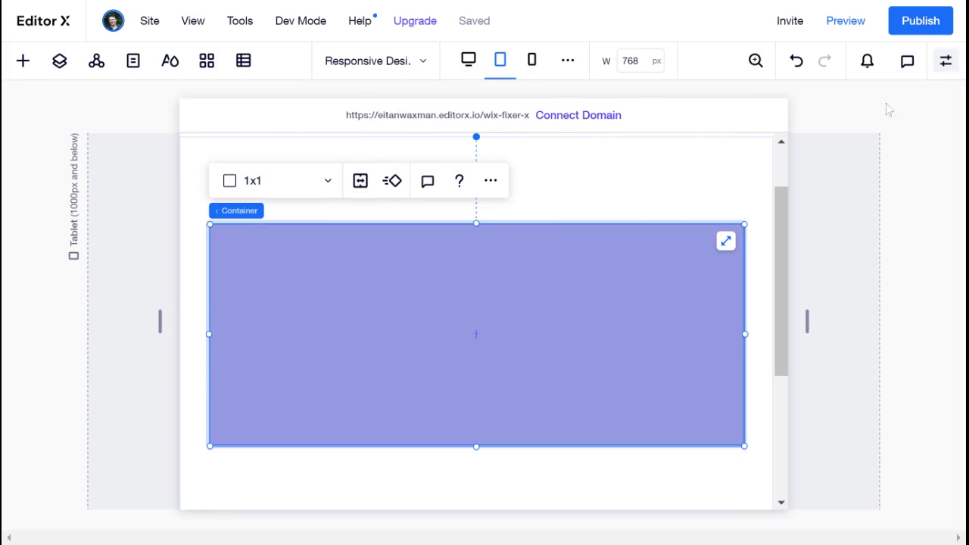
left_click(501, 200)
left_click(294, 251)
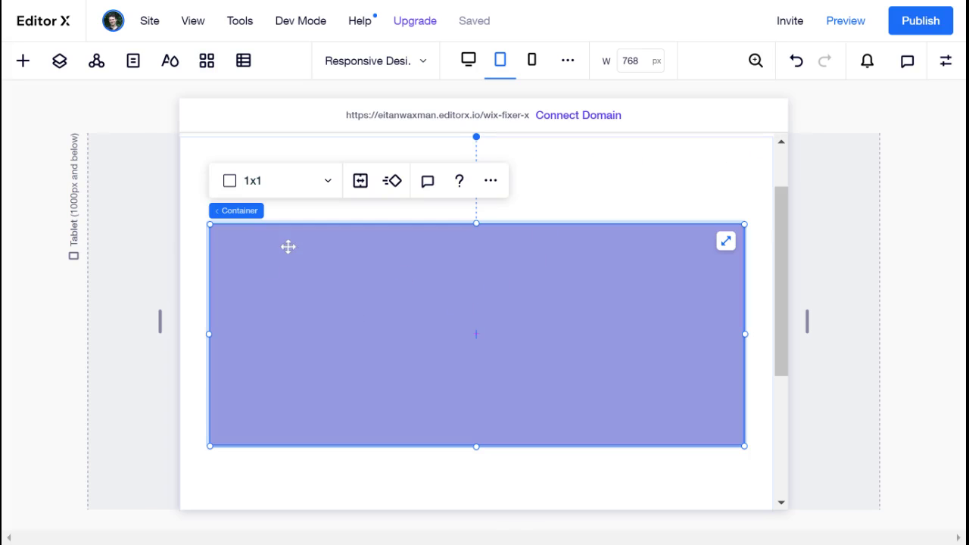
left_click(23, 61)
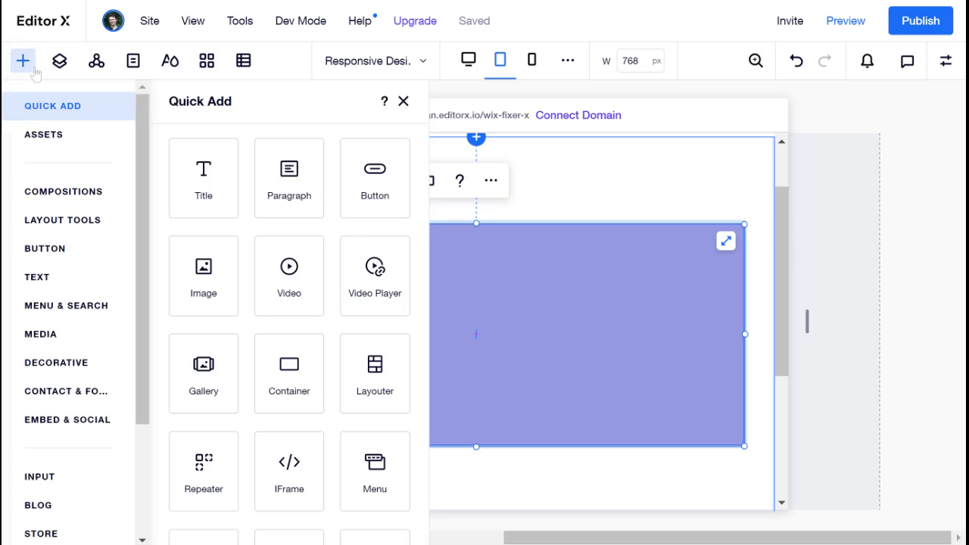
left_click_drag(231, 190, 227, 189)
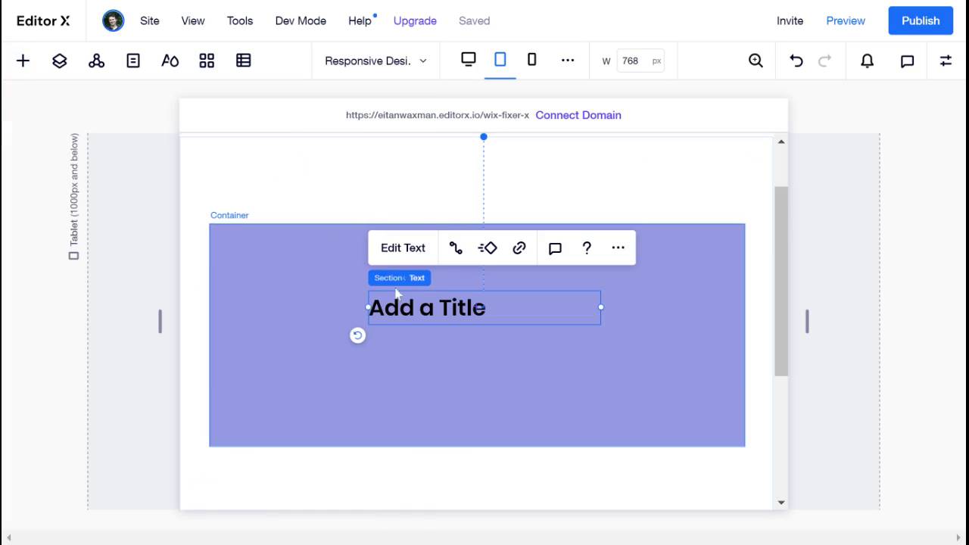
left_click_drag(394, 306, 305, 277)
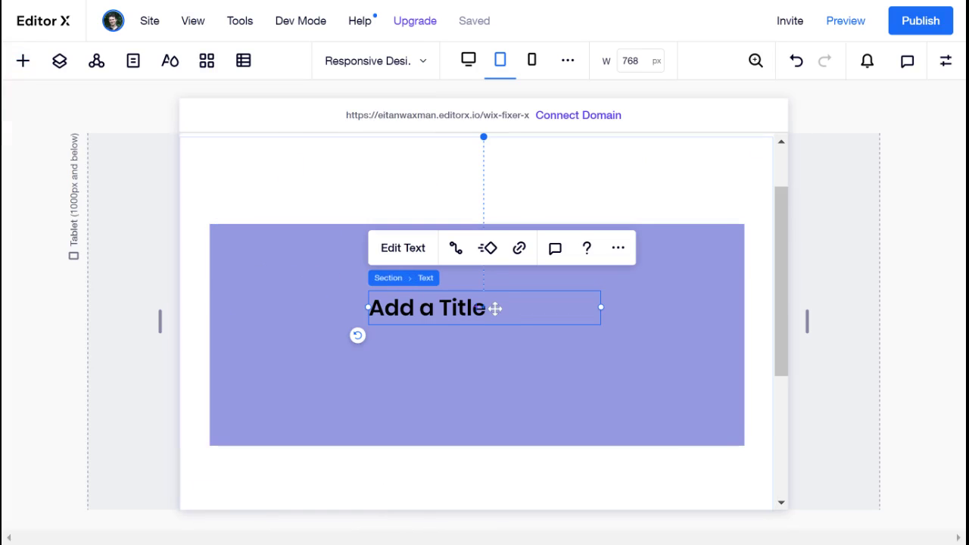
- Replace the title's text with several lines of random filler words, starting "vkdfvmdf vdfk vdf" and ending "voeri voi eroiv"
left_click(402, 250)
type("v")
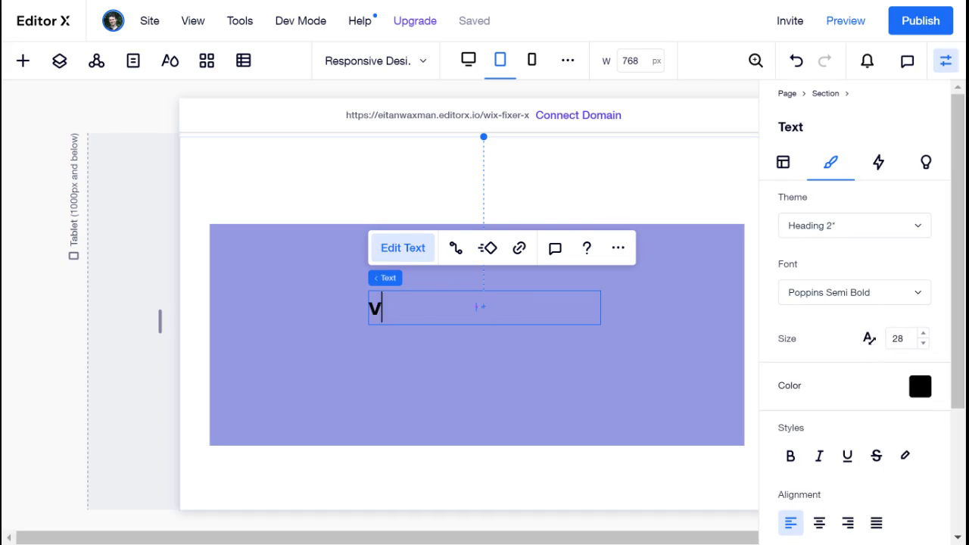
type("kdfvmdf vdfk vdf vkdf vdf vdfk vdf vdkfjv dfj vda")
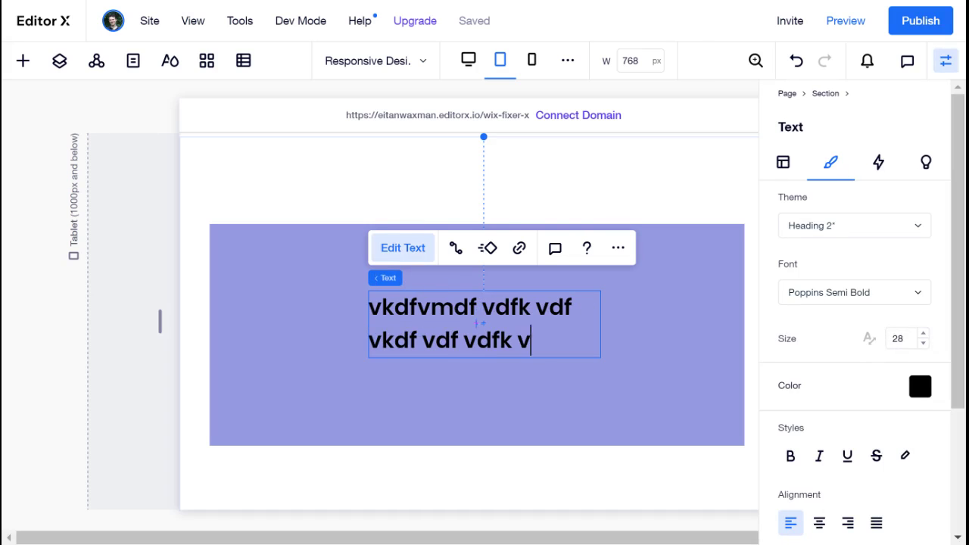
key("BackSpace")
key("BackSpace")
key("BackSpace")
key("BackSpace")
type("v'aeopfkpwoe we f")
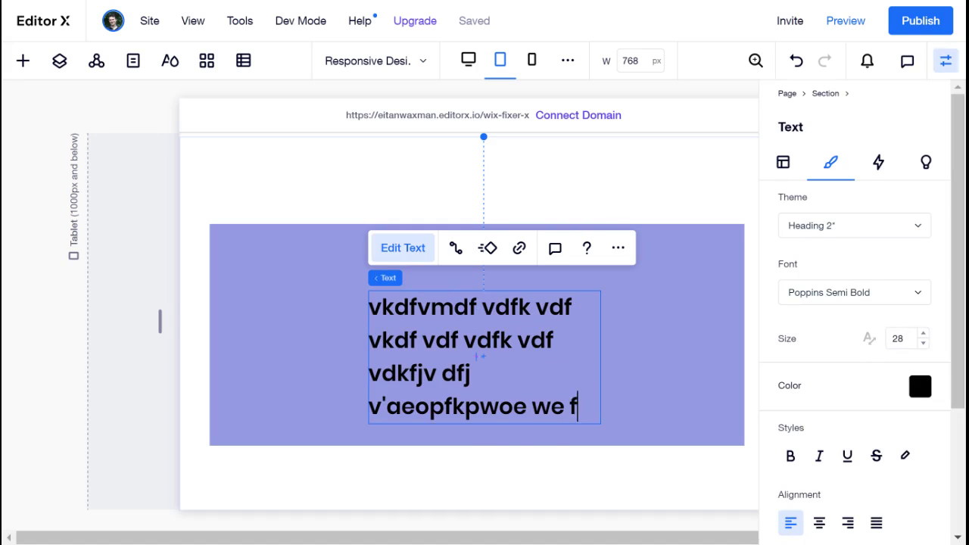
type("we ckwe cker voer veroi veoir voeir")
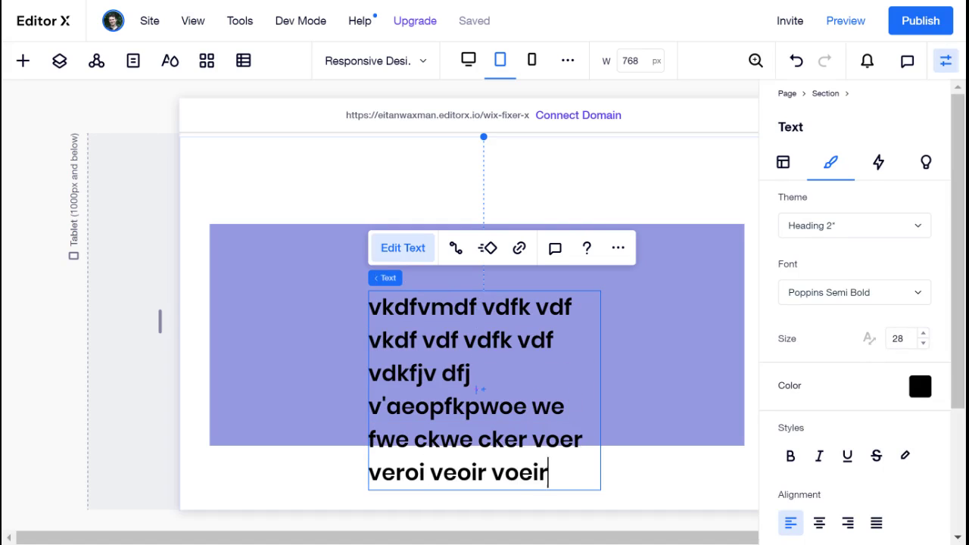
type(" voeir vie rvoi eroiv eoir voeri voi eroiv")
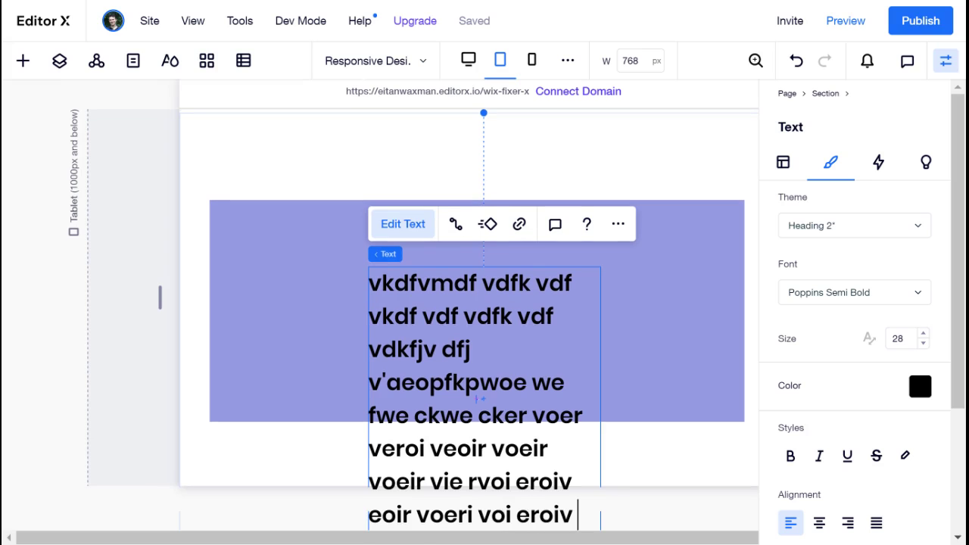
- Finish editing the filler text and widen its text box to nearly reach the purple container's right edge
left_click(504, 336)
left_click_drag(362, 309, 473, 395)
left_click_drag(598, 401, 720, 394)
left_click_drag(558, 375, 482, 280)
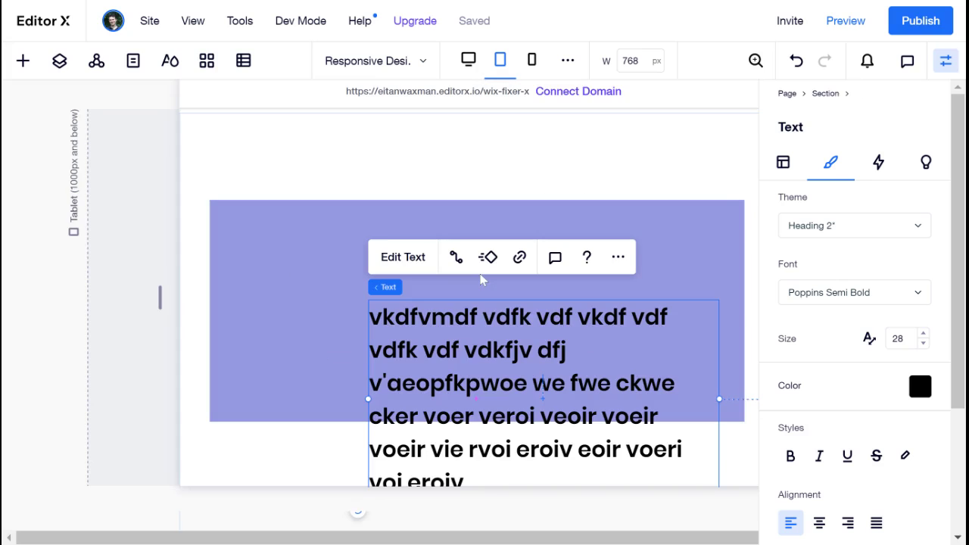
- Delete the filler text element sitting directly in the section from all breakpoints
scroll(867, 345, "down", 2)
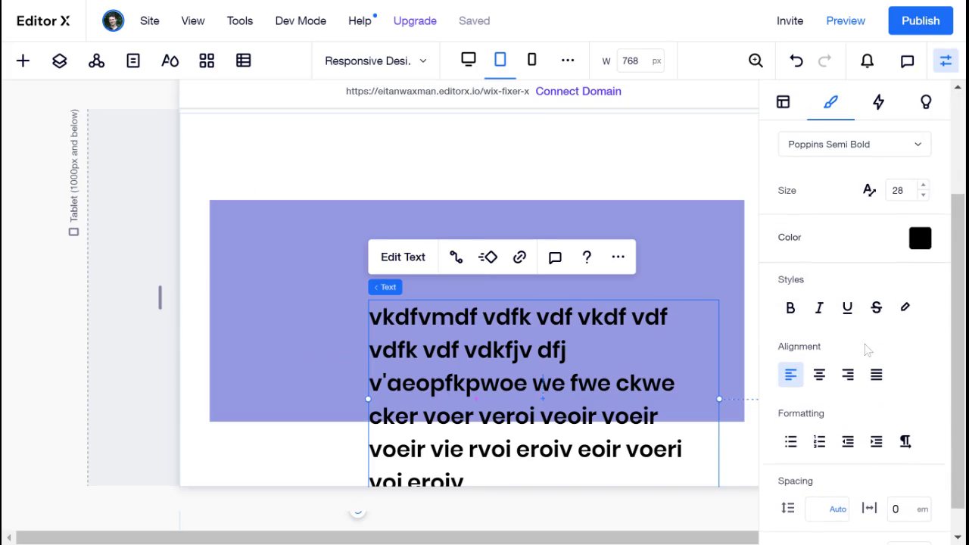
scroll(867, 350, "down", 1)
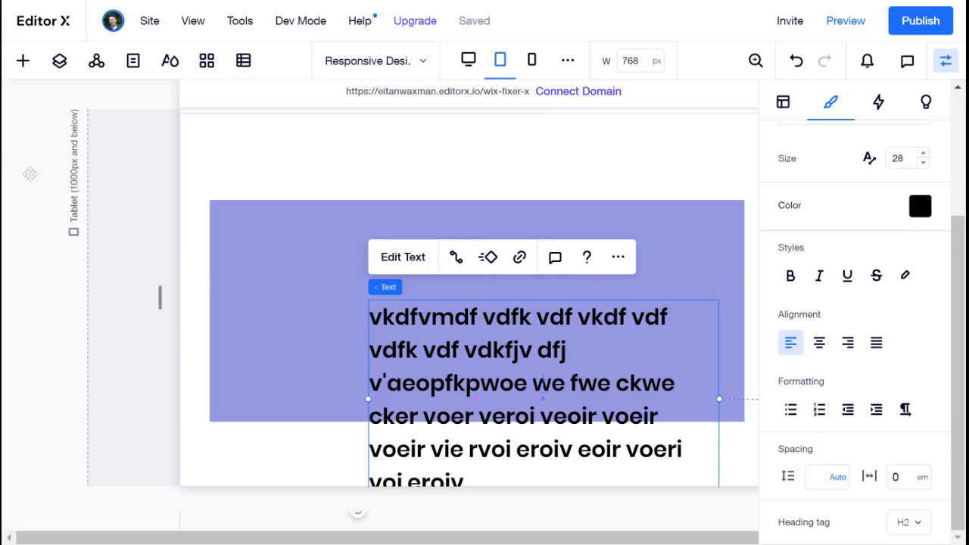
left_click(56, 65)
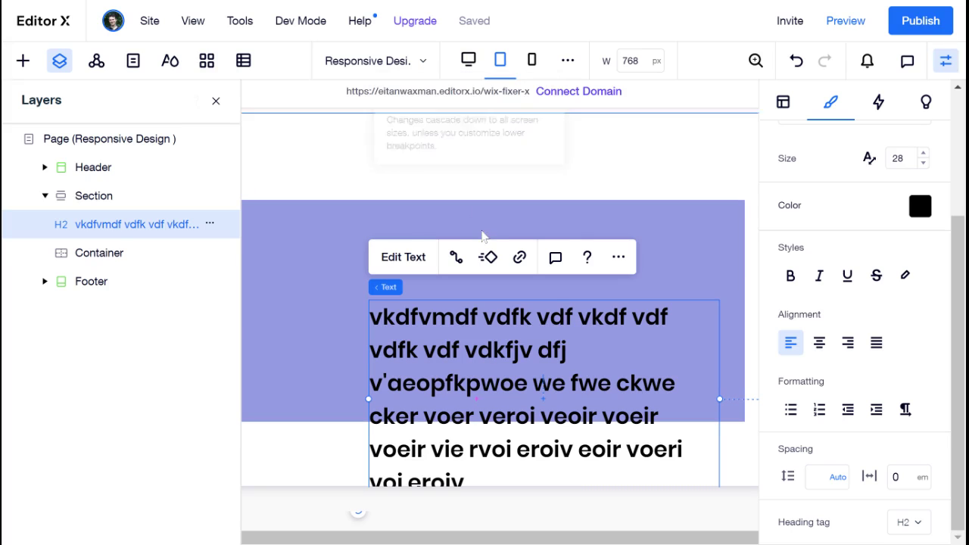
key("Delete")
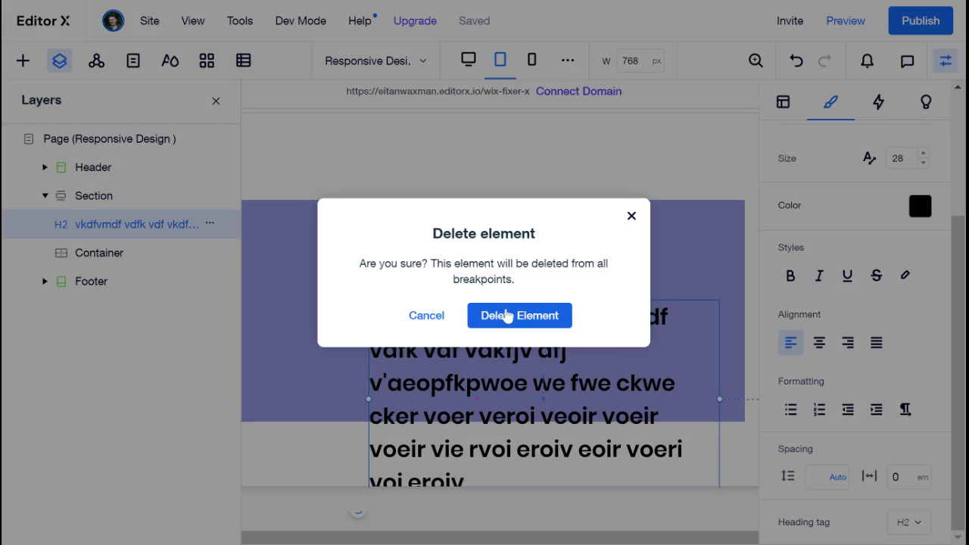
left_click(507, 316)
left_click(504, 316)
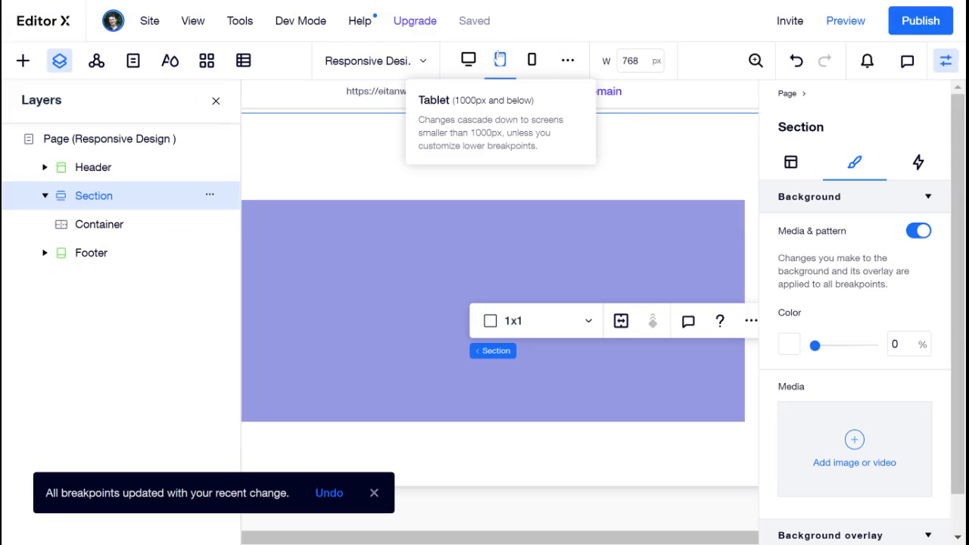
- Place the filler text inside the purple container as its child element at the desktop breakpoint
left_click(477, 66)
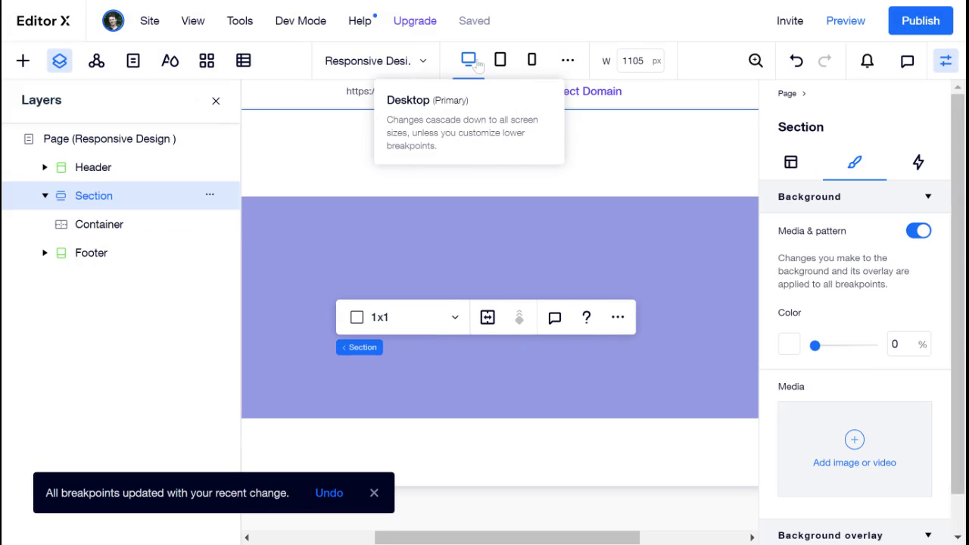
left_click(83, 233)
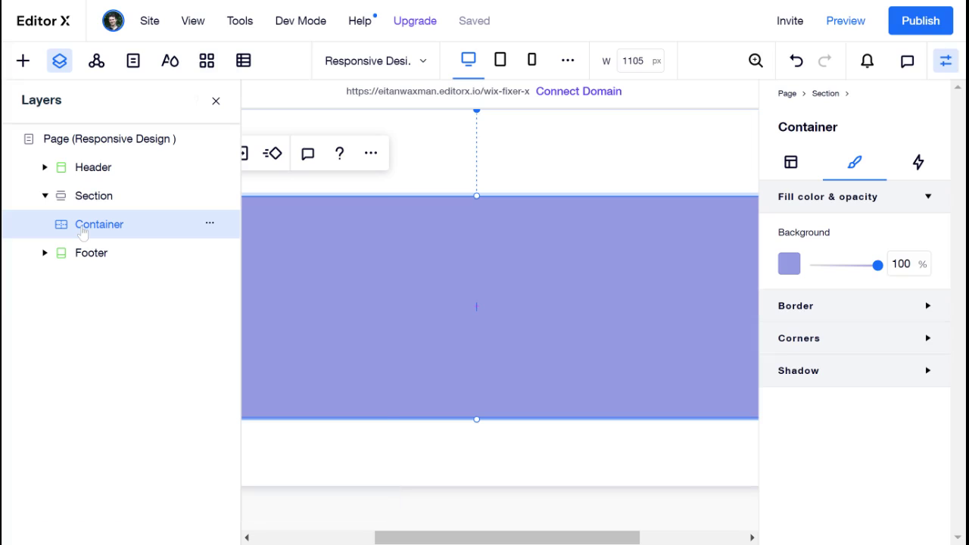
left_click(365, 274)
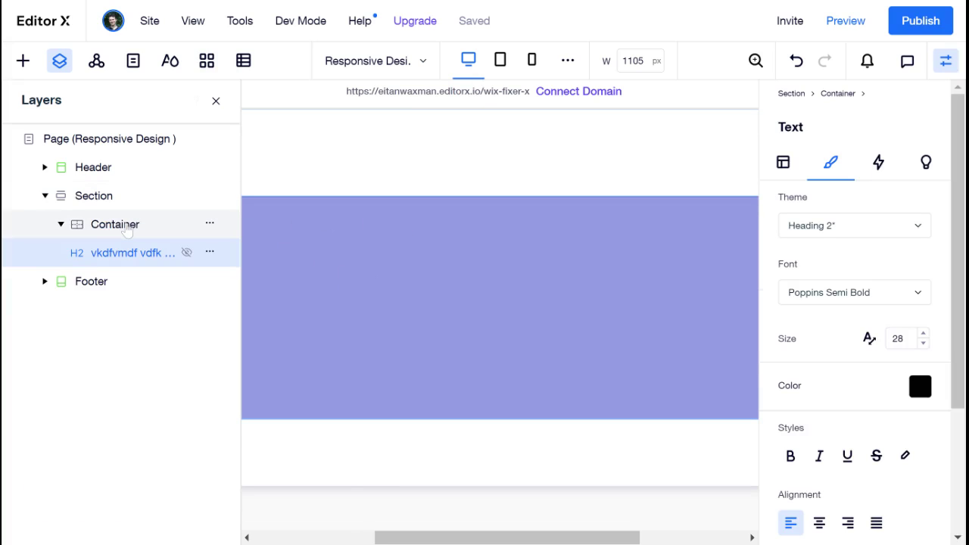
left_click(348, 234)
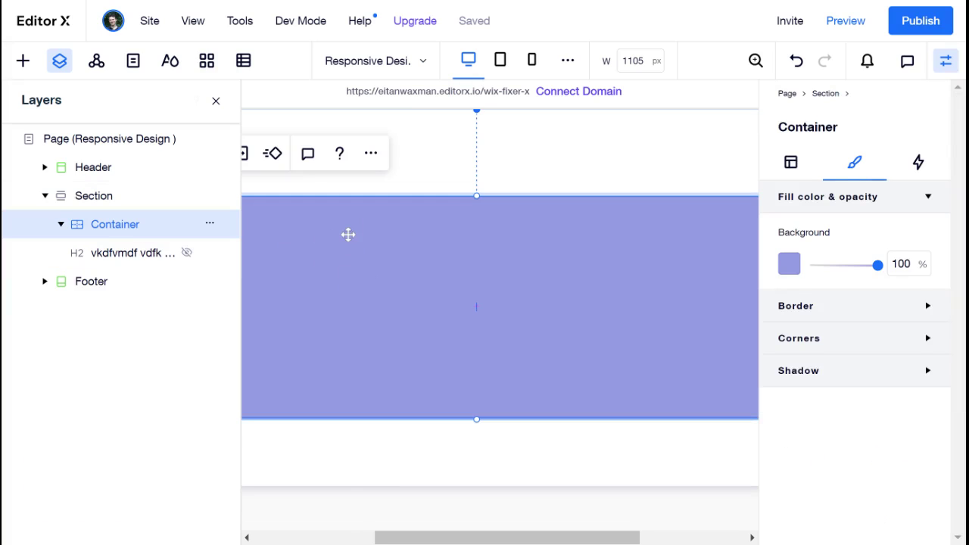
left_click(215, 102)
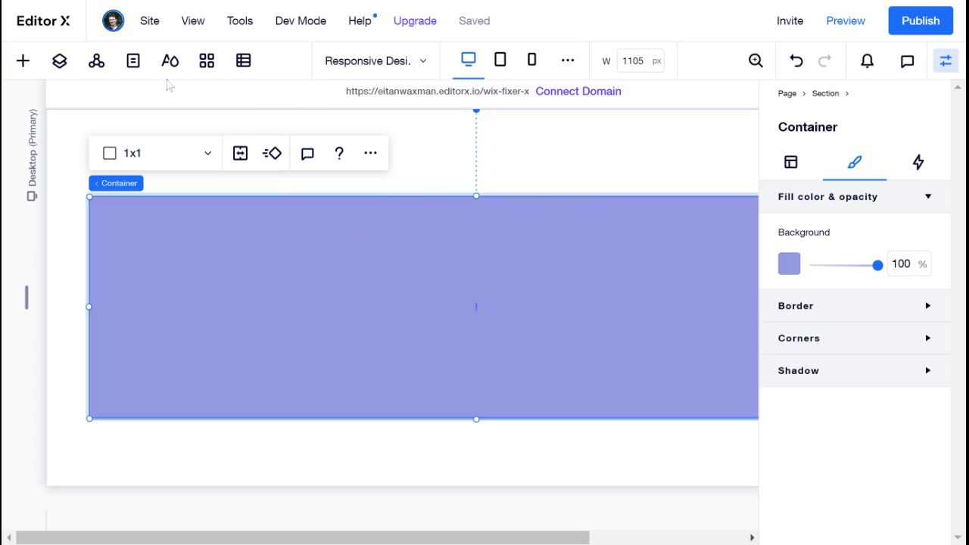
- Unhide the filler text element inside the purple container at the desktop breakpoint
left_click(60, 62)
left_click(159, 260)
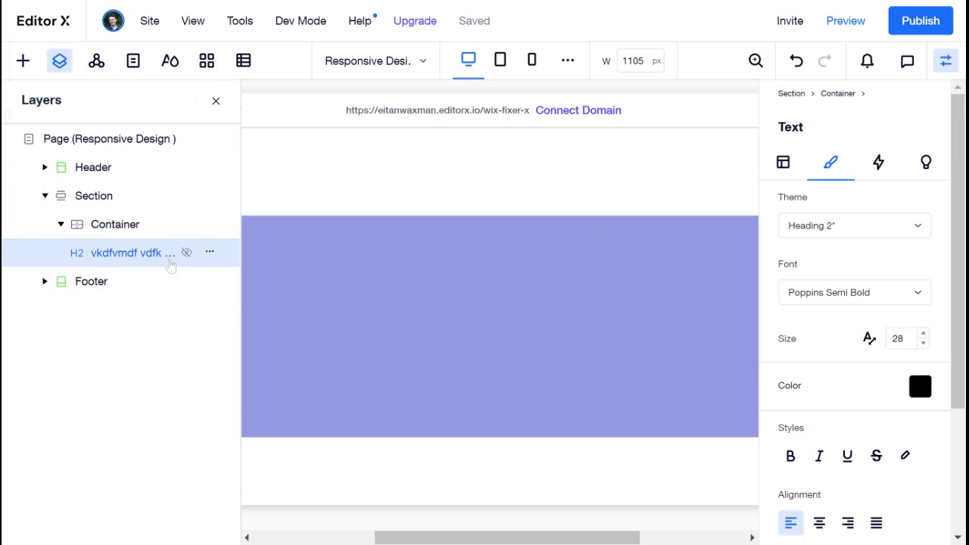
left_click(187, 256)
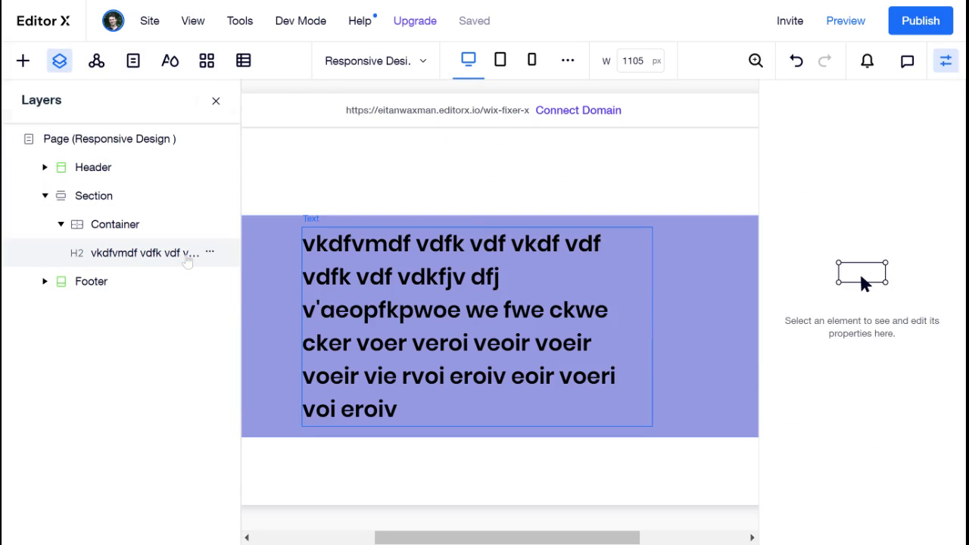
left_click(216, 103)
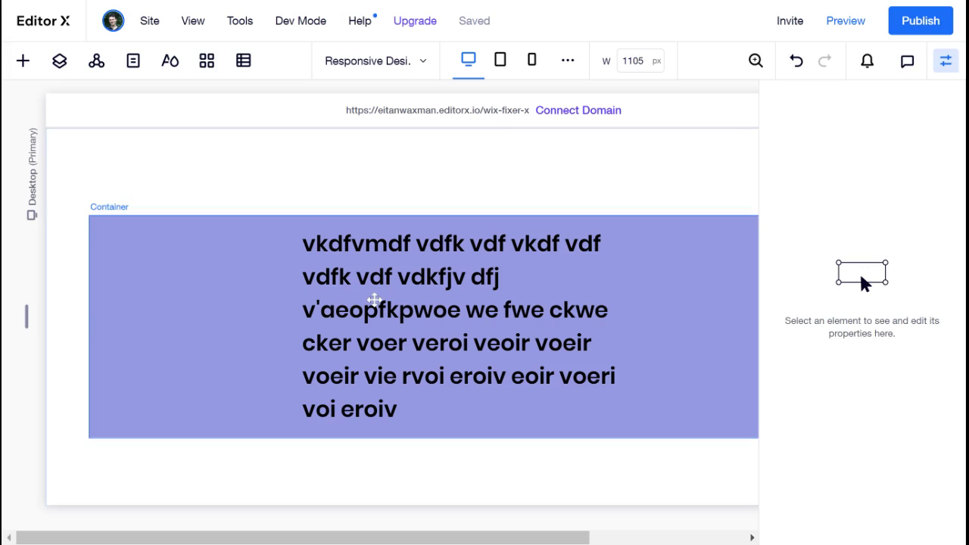
- Stretch the text box on both sides so it spans most of the purple container's width at desktop
left_click(375, 294)
left_click(375, 295)
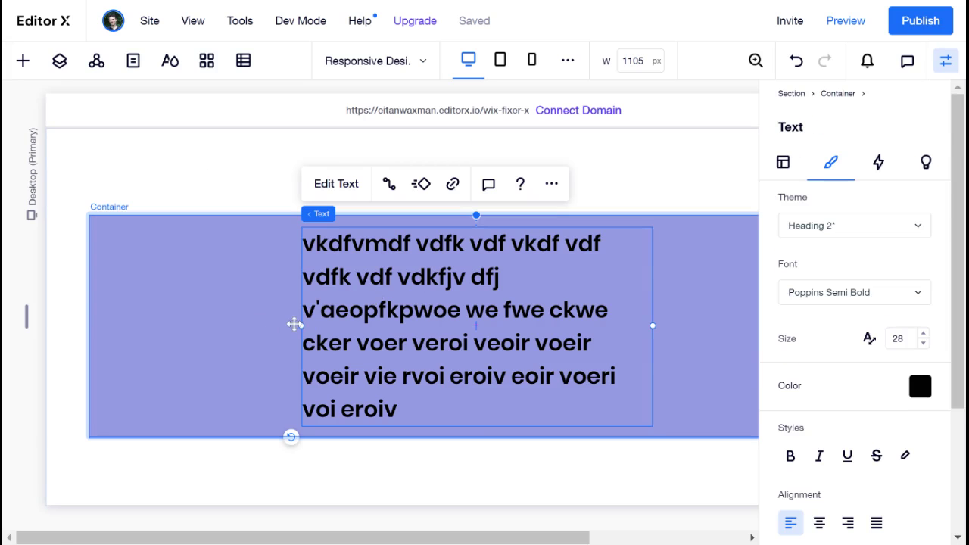
left_click_drag(301, 325, 114, 326)
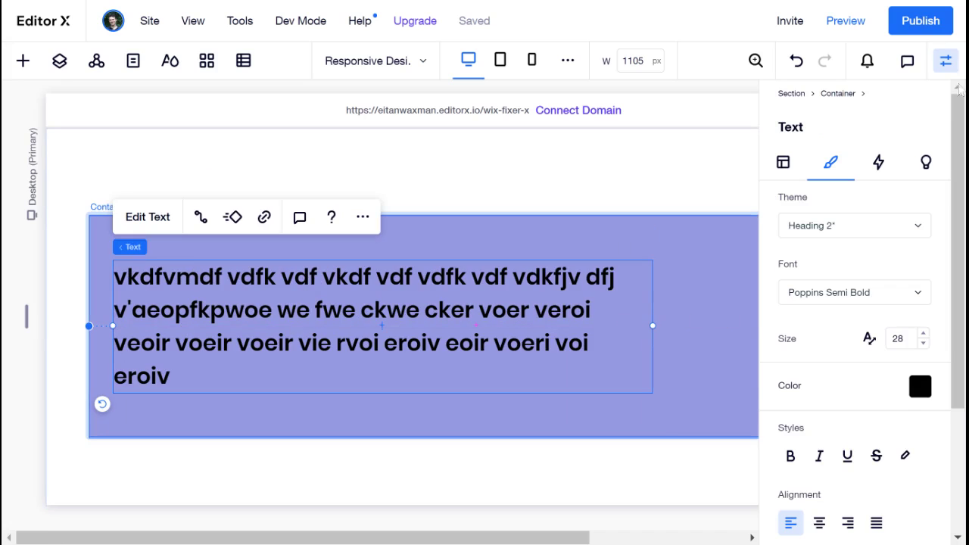
left_click(946, 62)
left_click_drag(657, 328, 828, 326)
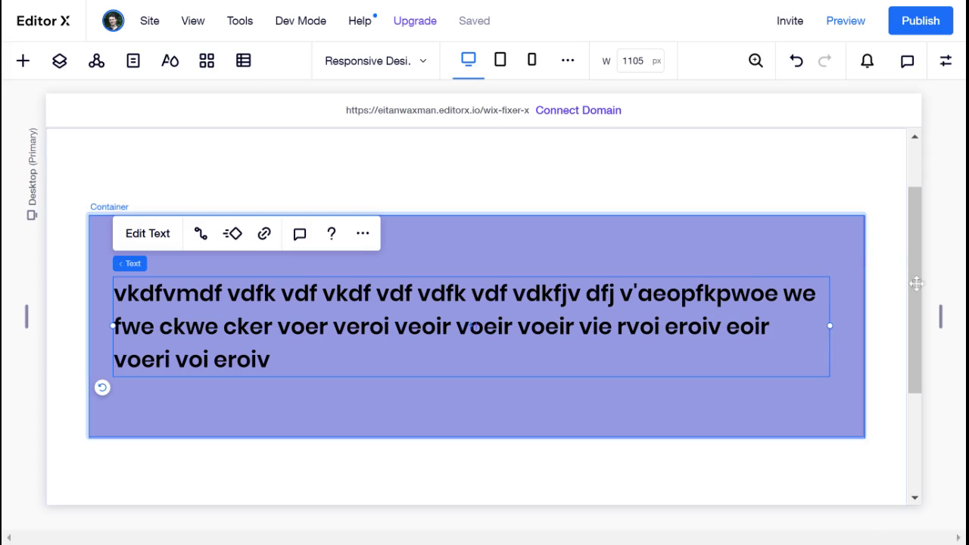
- Narrow the canvas to 405 px and widen it back to 941 px to check how the text and container reflow
left_click_drag(941, 321, 671, 336)
left_click(544, 325)
scroll(543, 321, "down", 1)
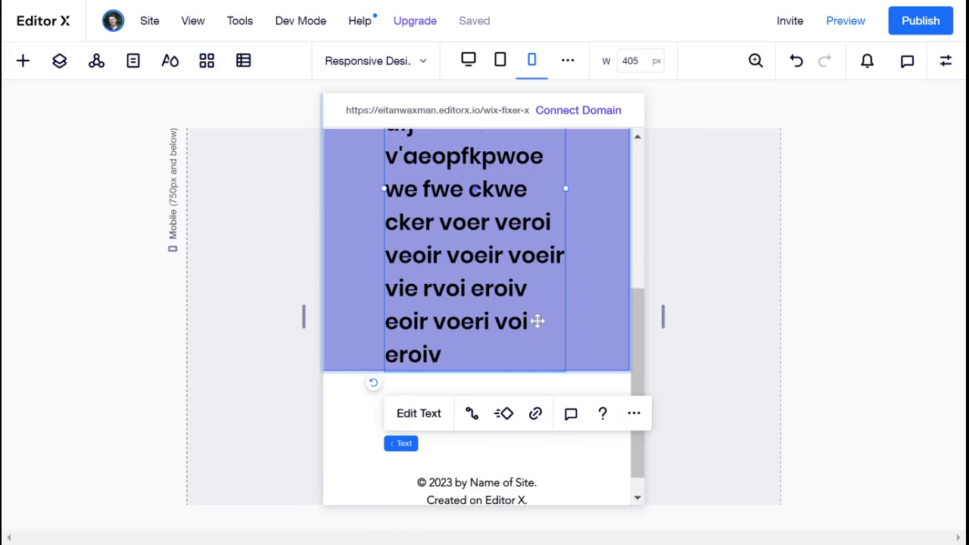
scroll(537, 321, "up", 3)
scroll(545, 374, "down", 3)
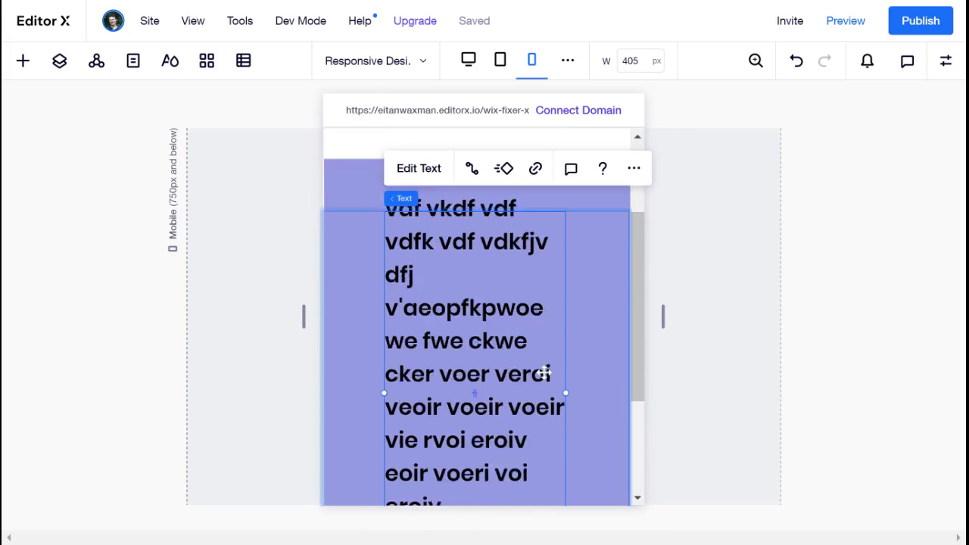
scroll(590, 276, "up", 1)
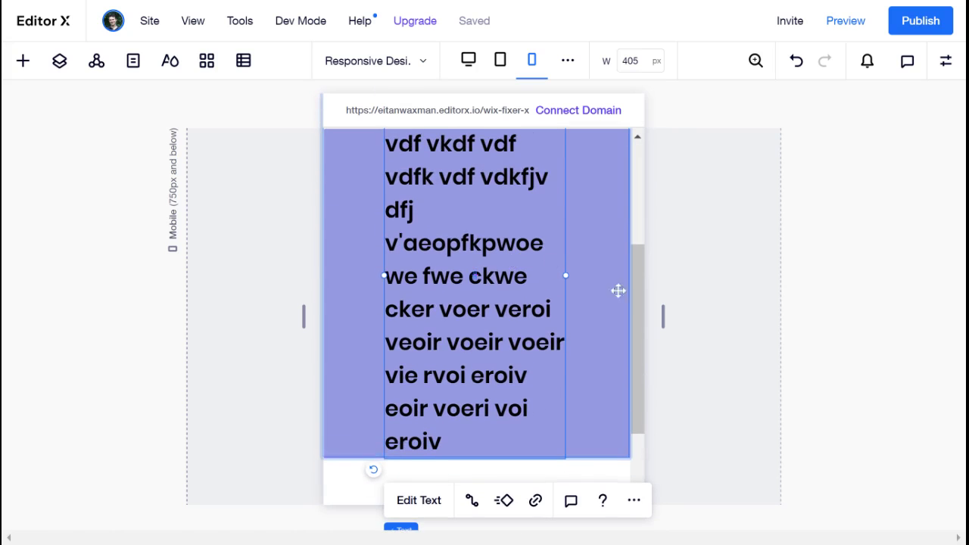
left_click_drag(664, 322, 663, 316)
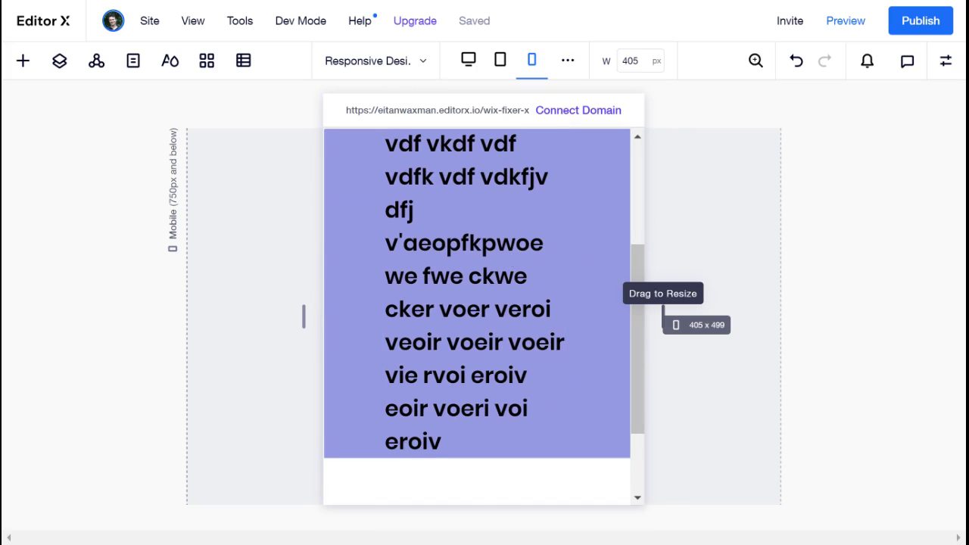
left_click_drag(663, 316, 876, 331)
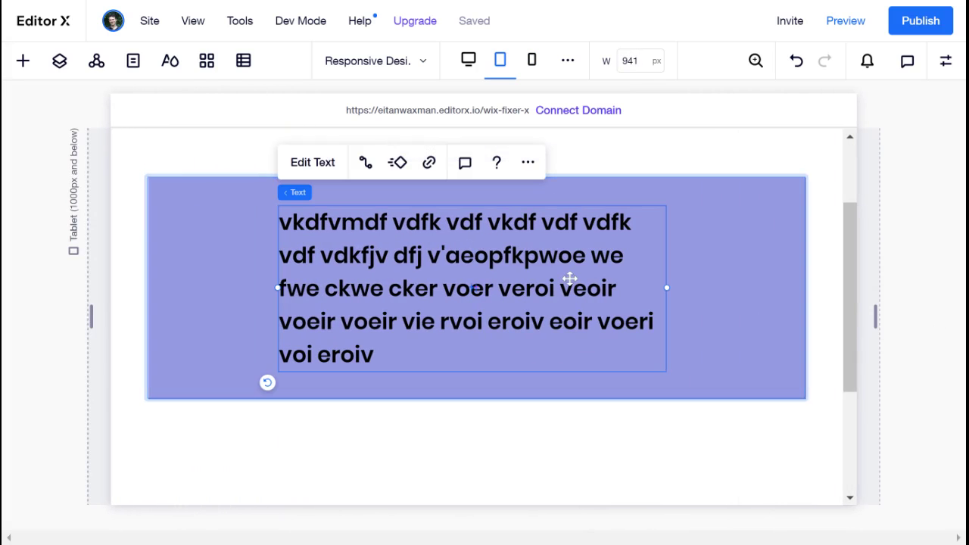
- Set the filler text element's fluid width to 90% at the tablet breakpoint
left_click(945, 66)
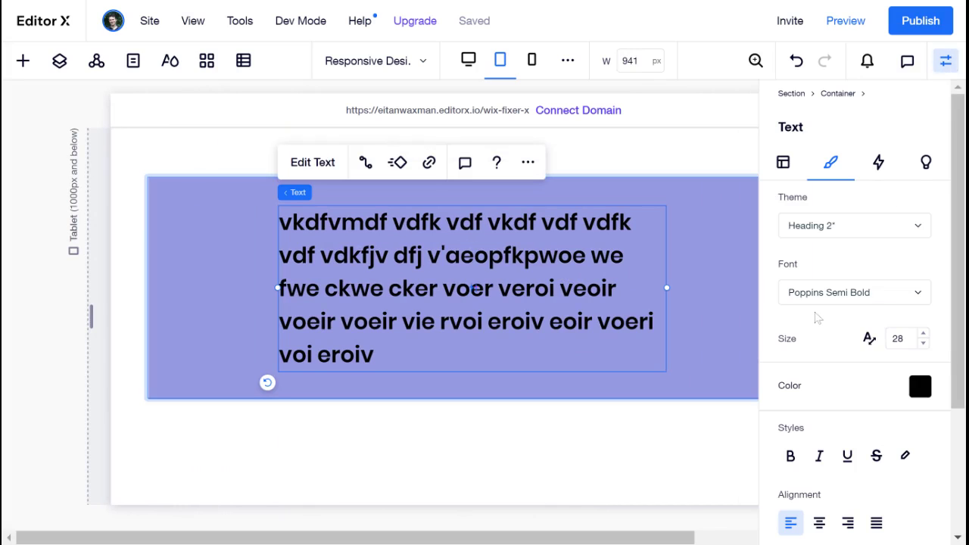
left_click(782, 162)
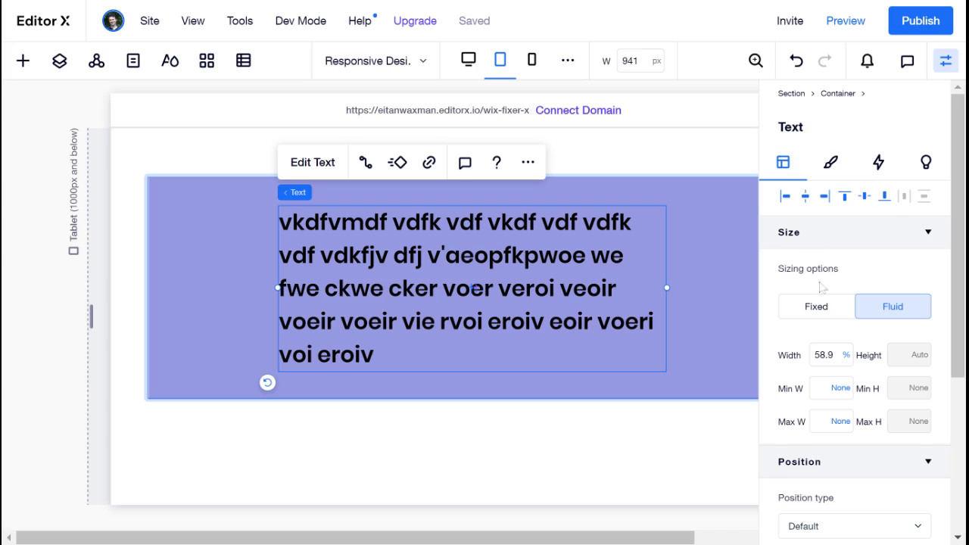
left_click(827, 359)
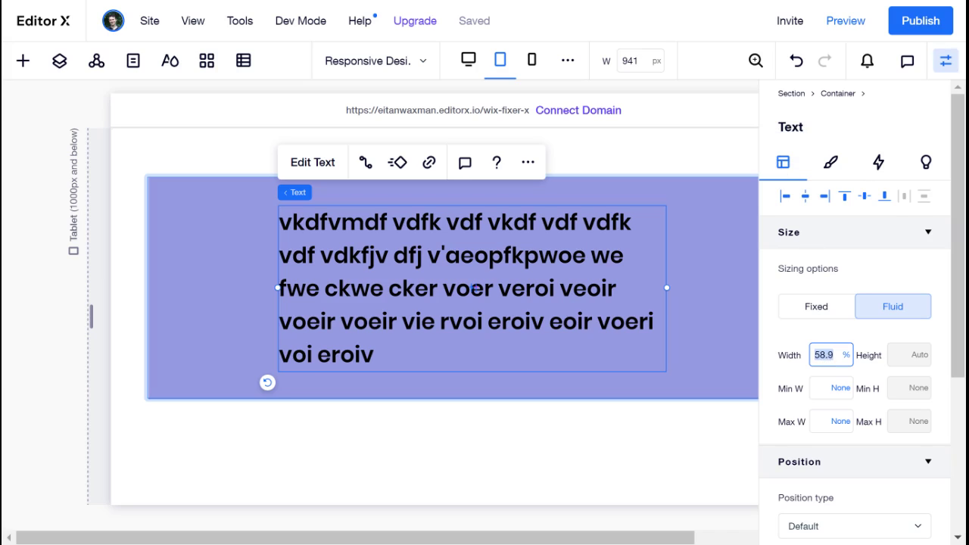
type("90")
key("Return")
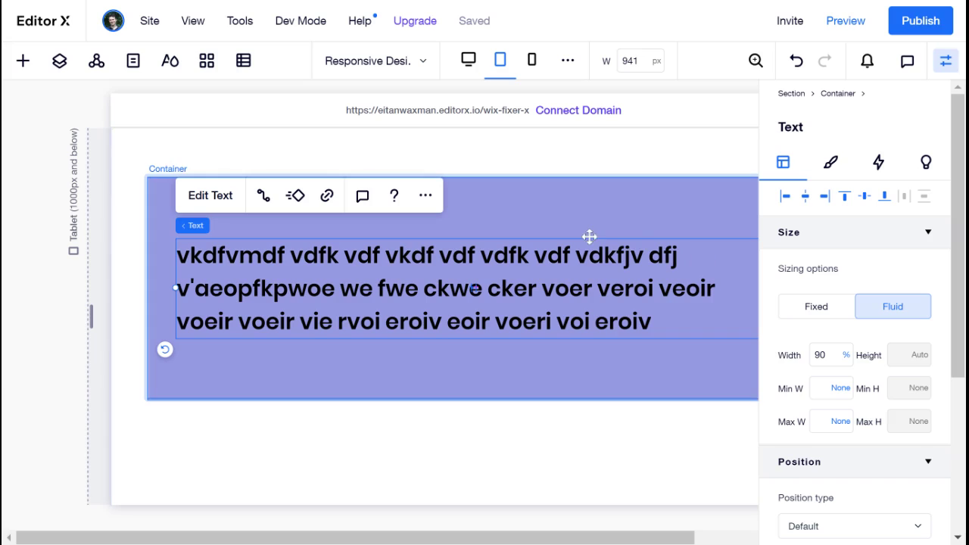
- Set the purple container's minimum height to None at the tablet breakpoint
left_click(600, 195)
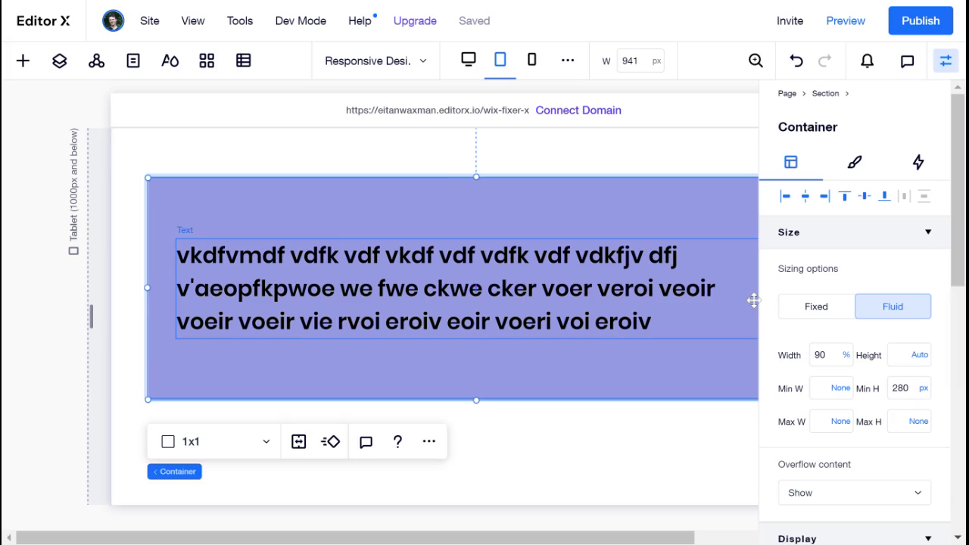
left_click(922, 389)
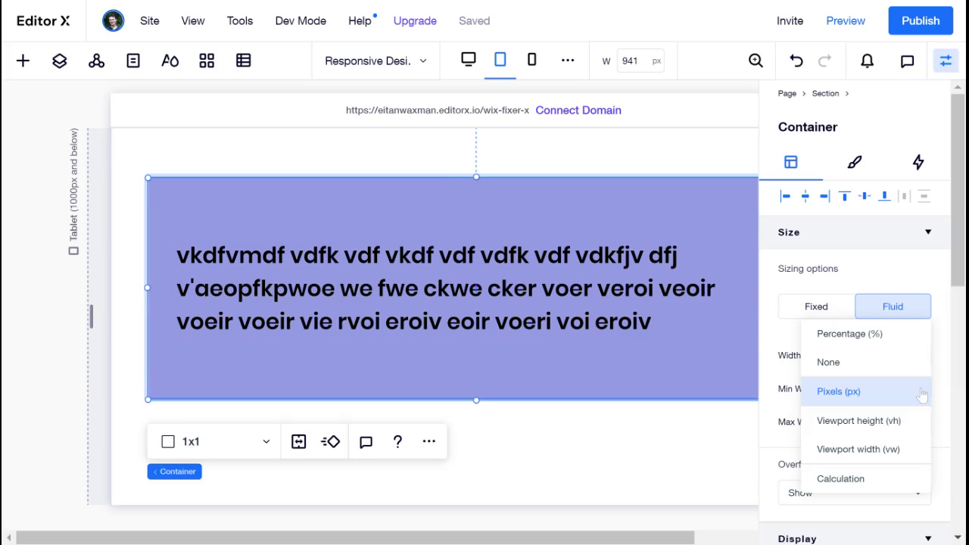
left_click(915, 378)
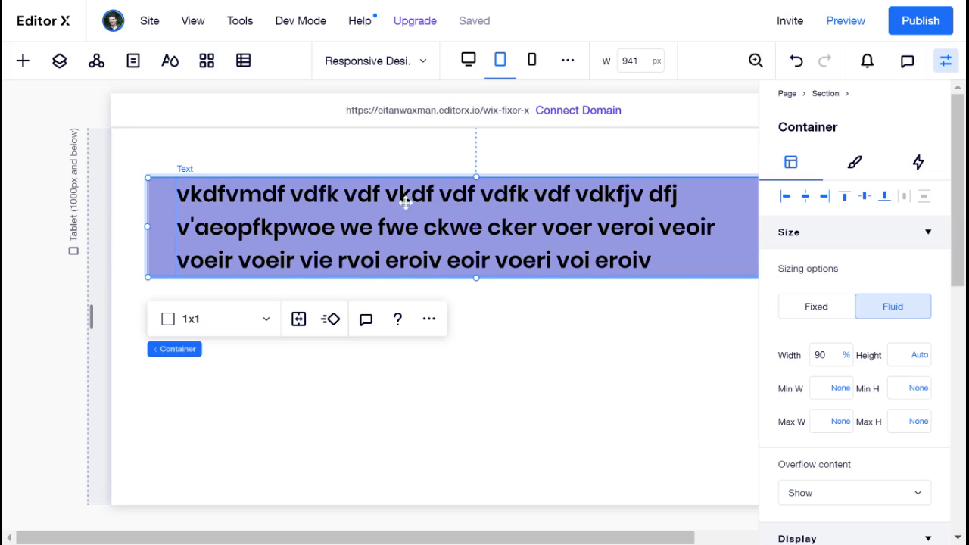
left_click(945, 62)
- Set the filler text's width to 100% and center it horizontally in the purple container at the tablet breakpoint
left_click(570, 207)
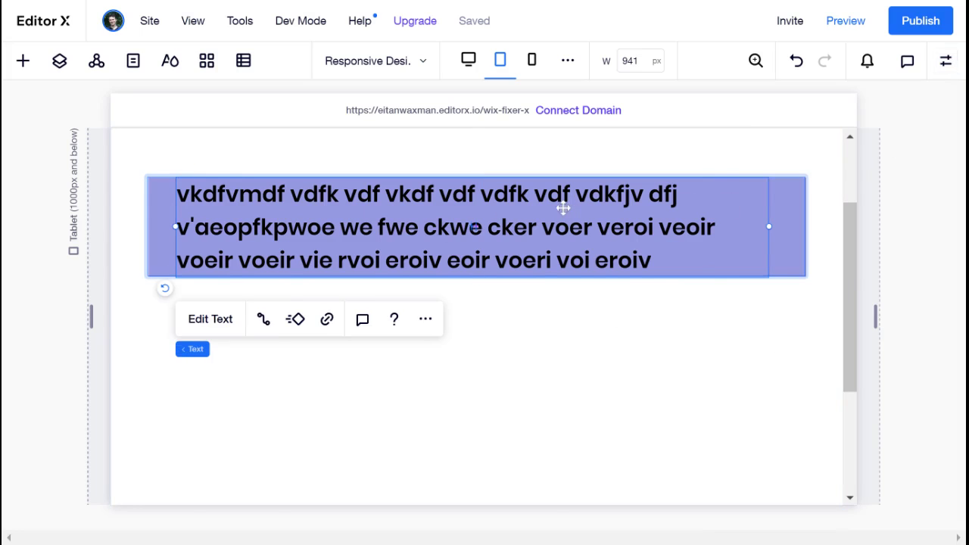
left_click(946, 61)
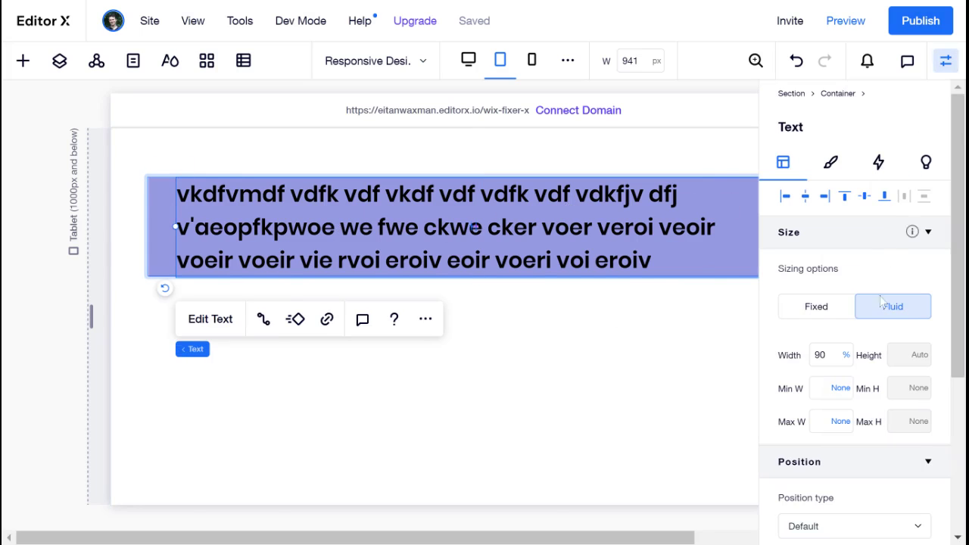
left_click(848, 364)
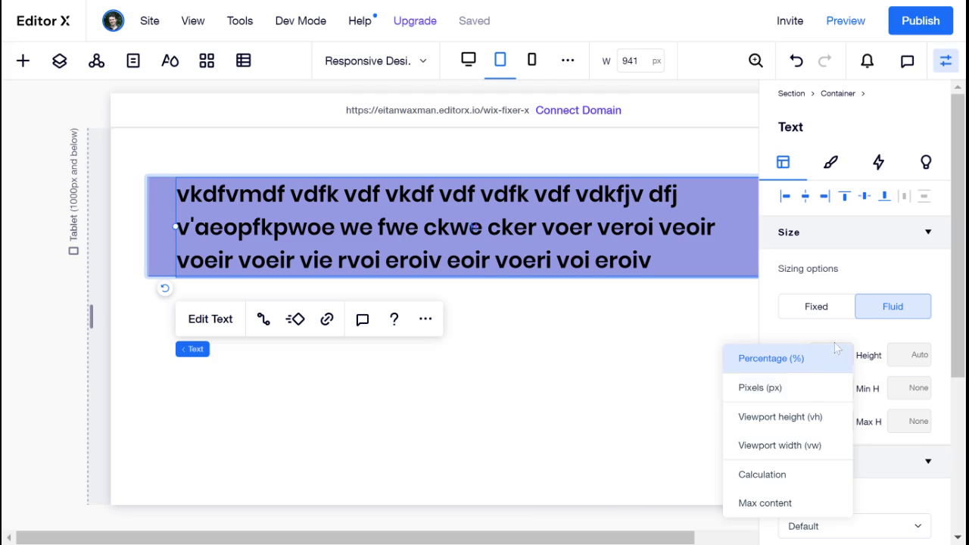
left_click(839, 354)
left_click(826, 366)
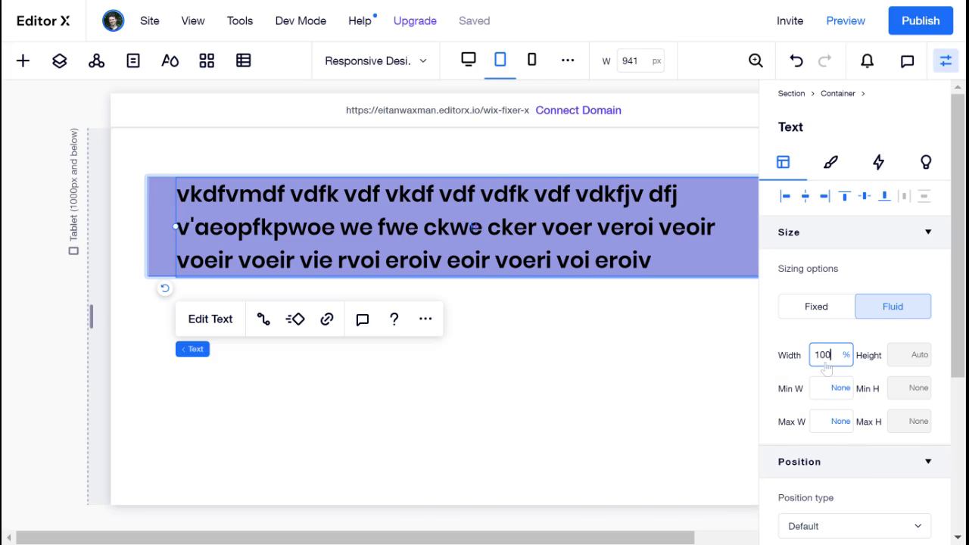
key("Return")
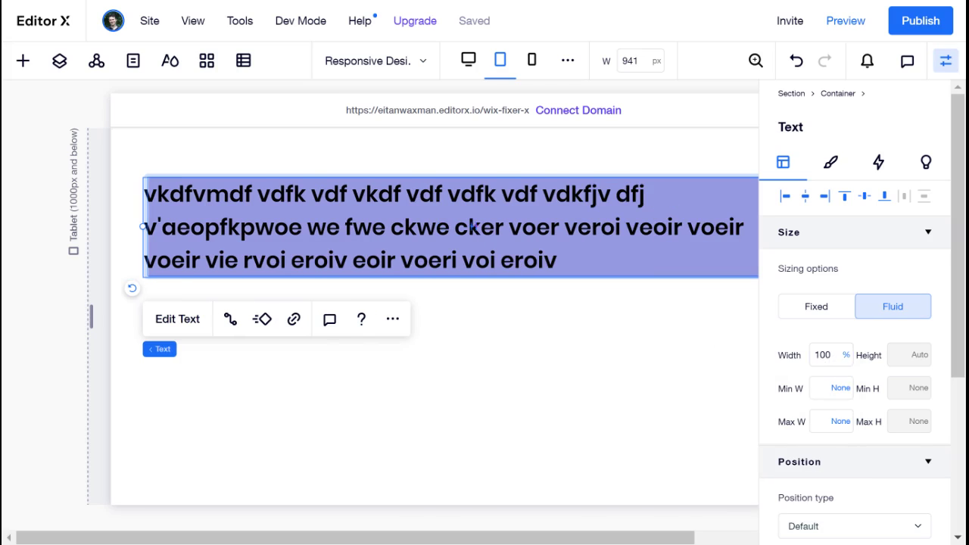
left_click(805, 196)
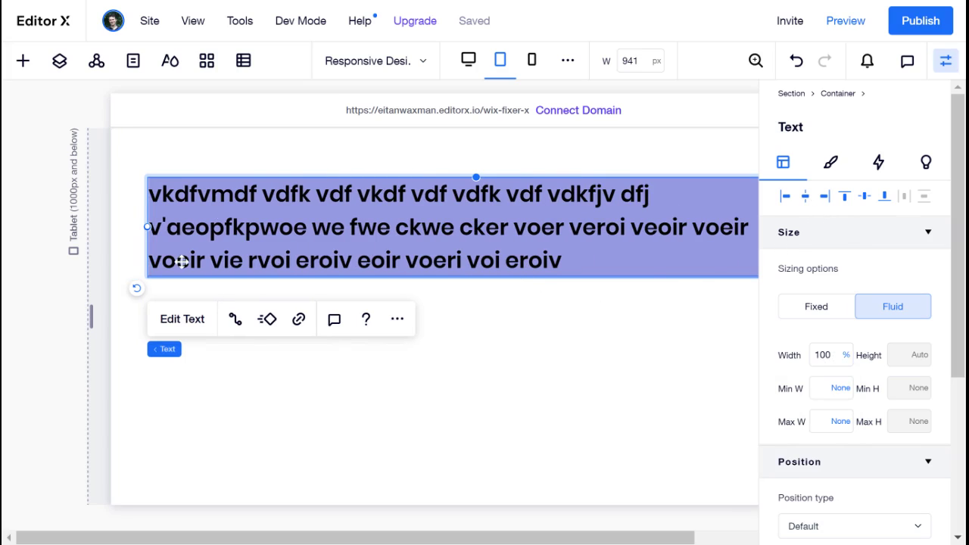
- Switch the purple container's padding unit to percentage and set the padding to 3% on all four sides at tablet
left_click(59, 61)
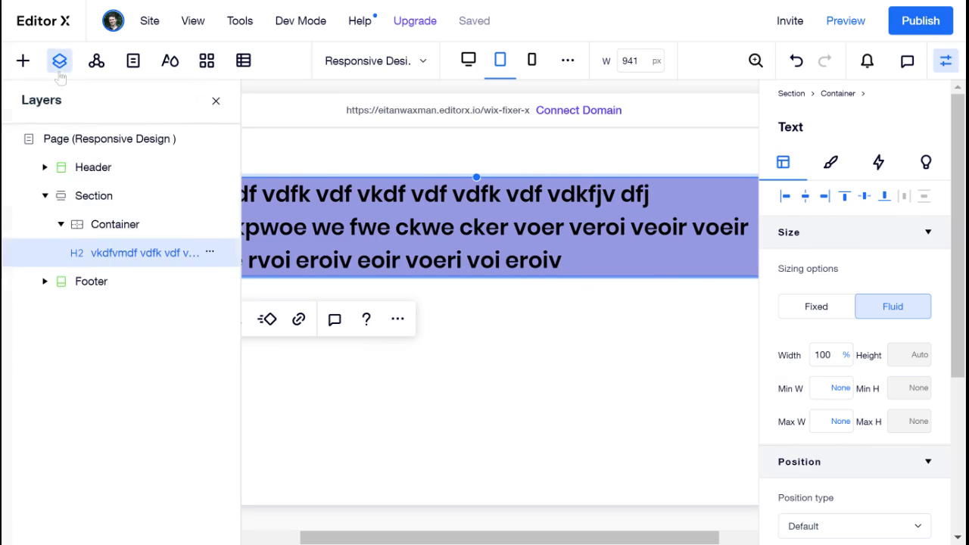
left_click(97, 228)
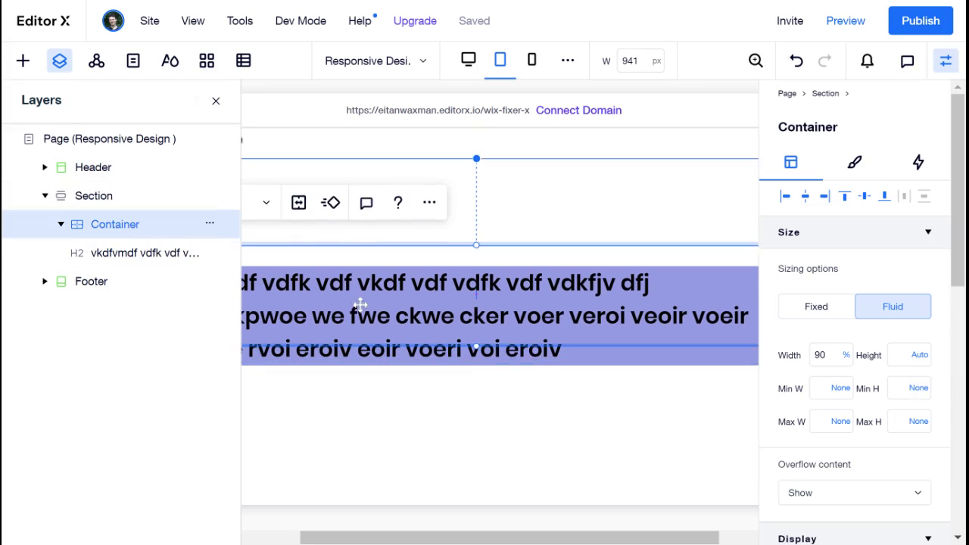
scroll(844, 352, "down", 5)
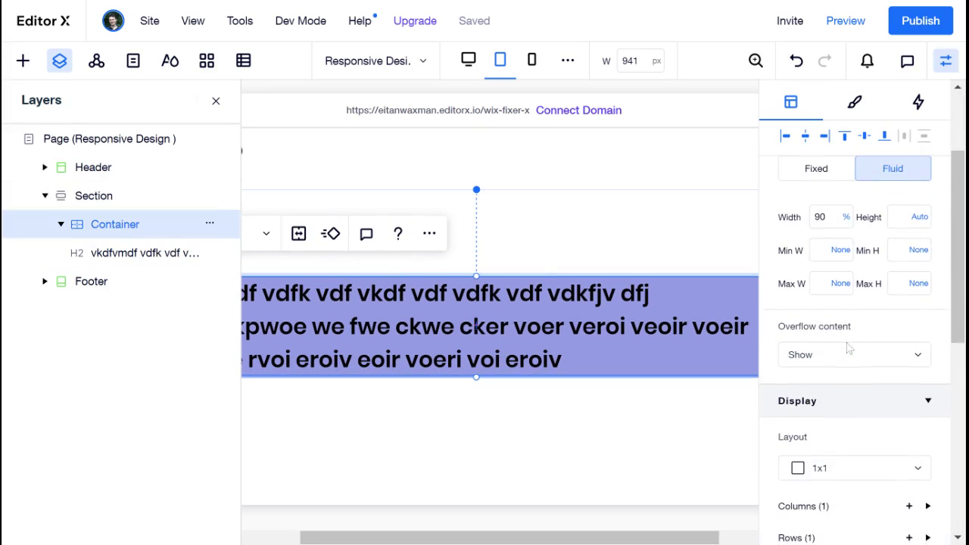
scroll(848, 348, "down", 4)
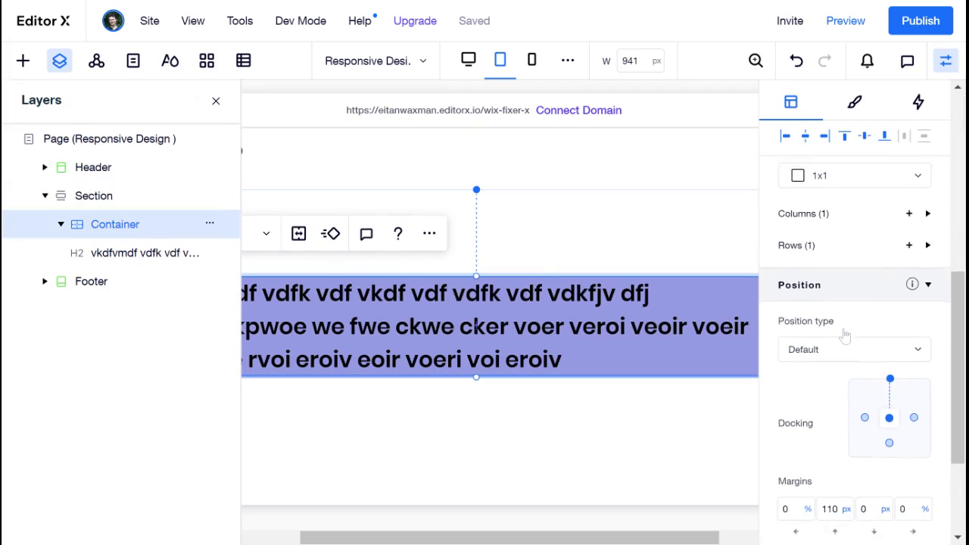
left_click(813, 435)
left_click(807, 436)
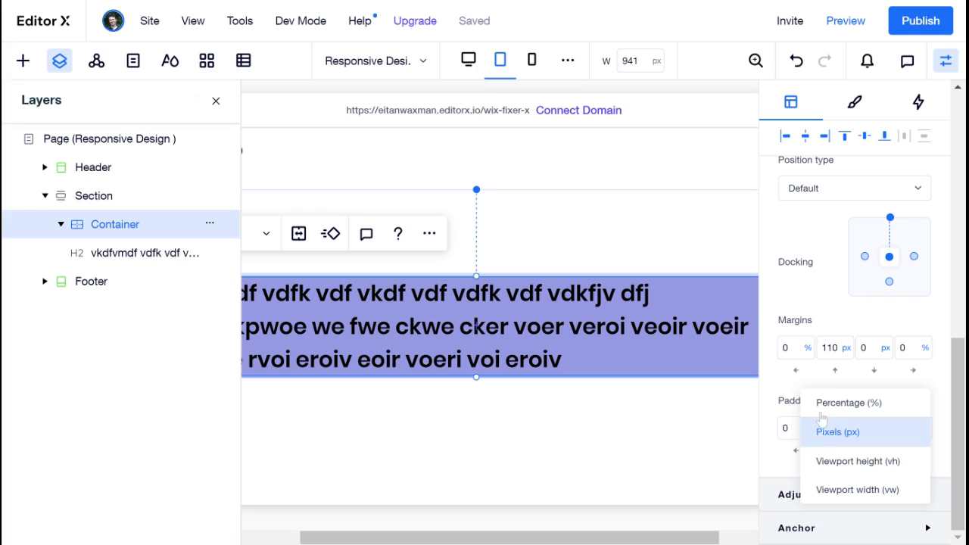
left_click(841, 403)
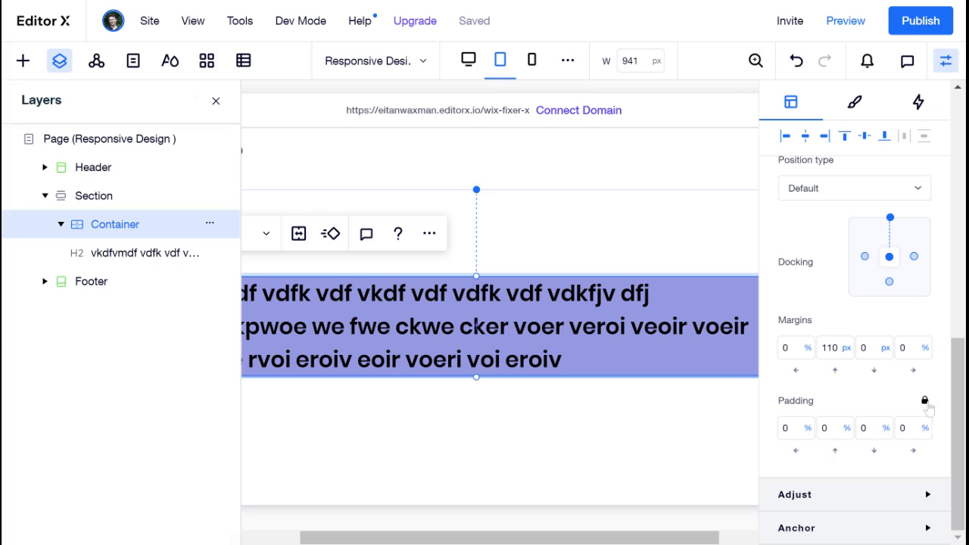
left_click(792, 435)
key("Return")
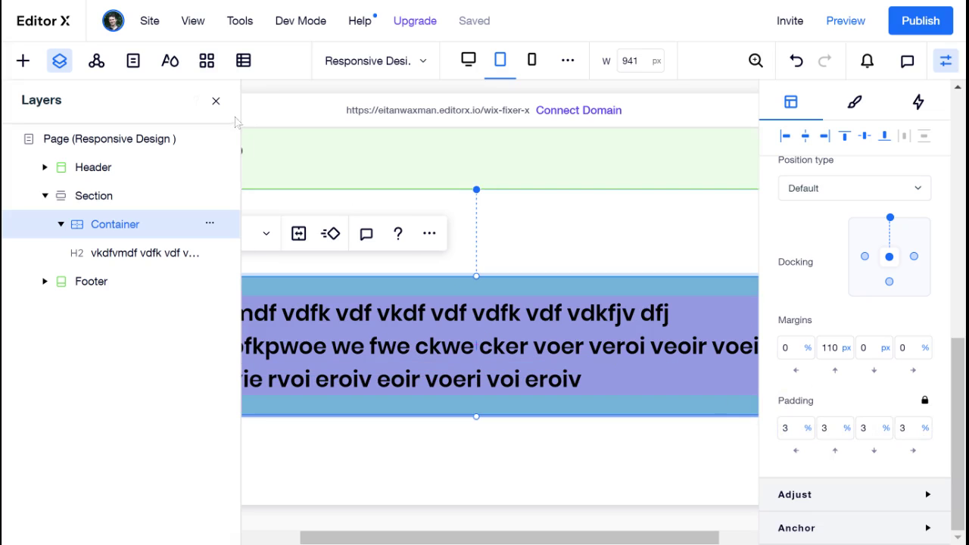
left_click(216, 100)
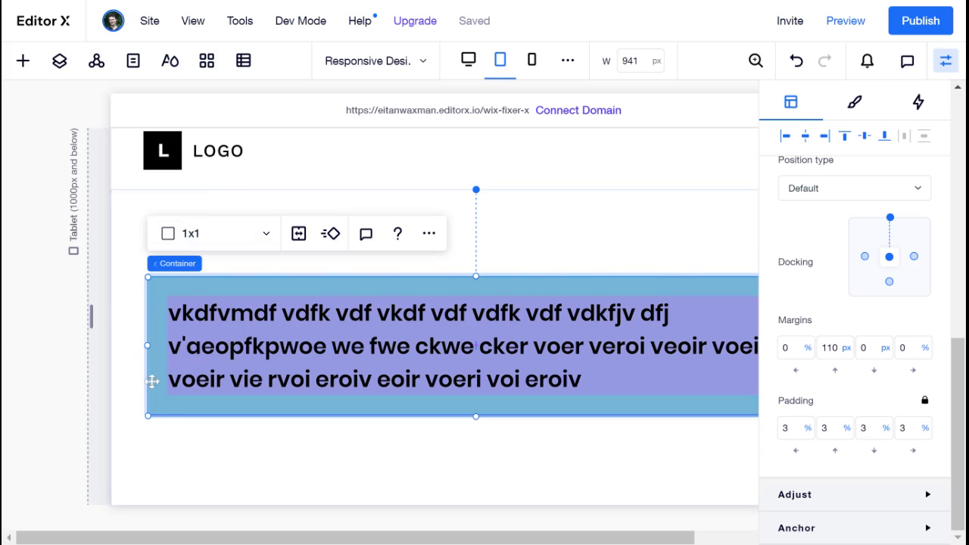
left_click(946, 60)
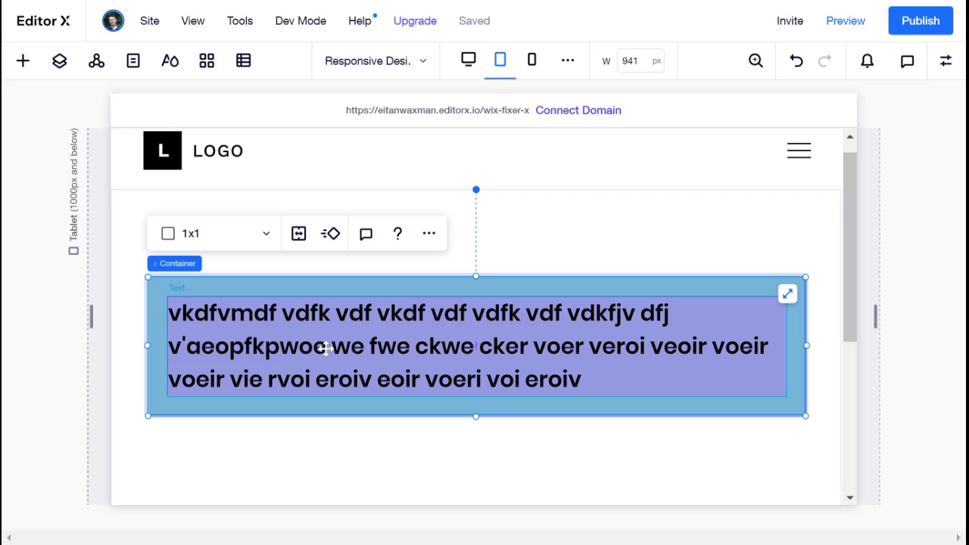
- Widen the canvas past the tablet range and alternate between desktop and tablet to compare the container's height, padding and text layout
left_click_drag(879, 318, 912, 329)
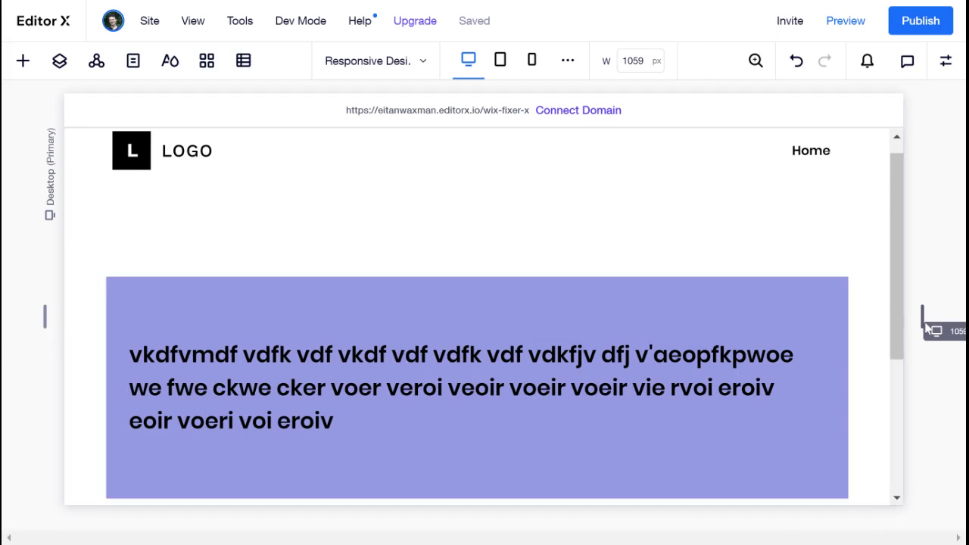
left_click(757, 318)
left_click(501, 62)
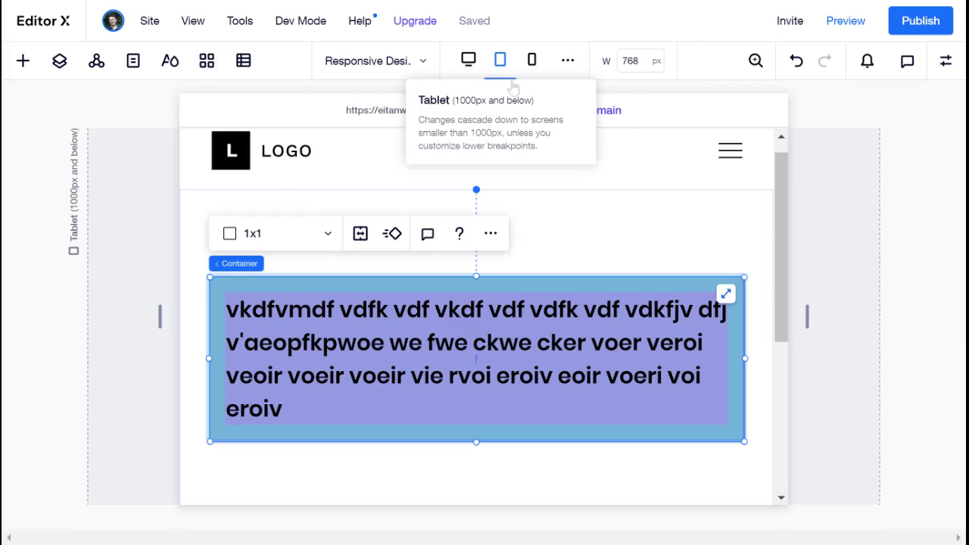
left_click(468, 60)
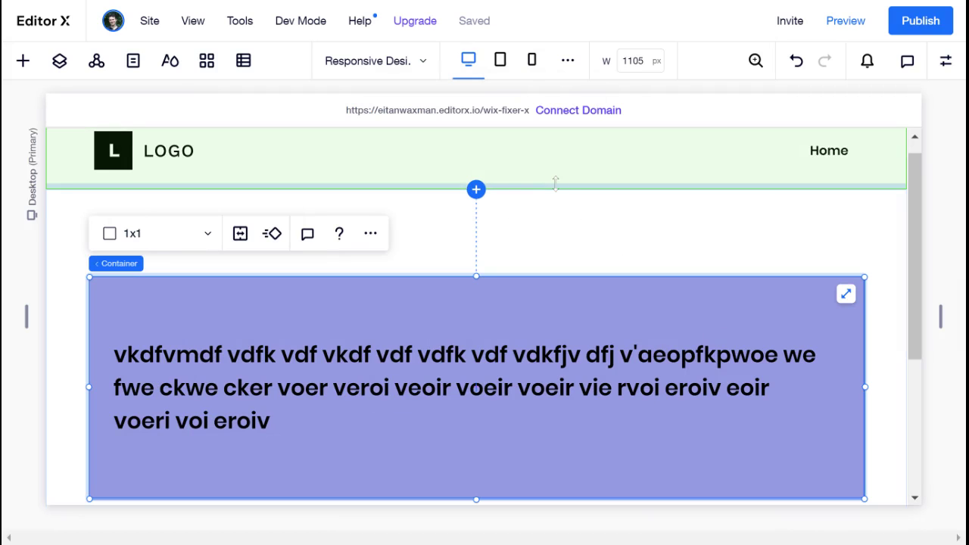
scroll(580, 250, "down", 2)
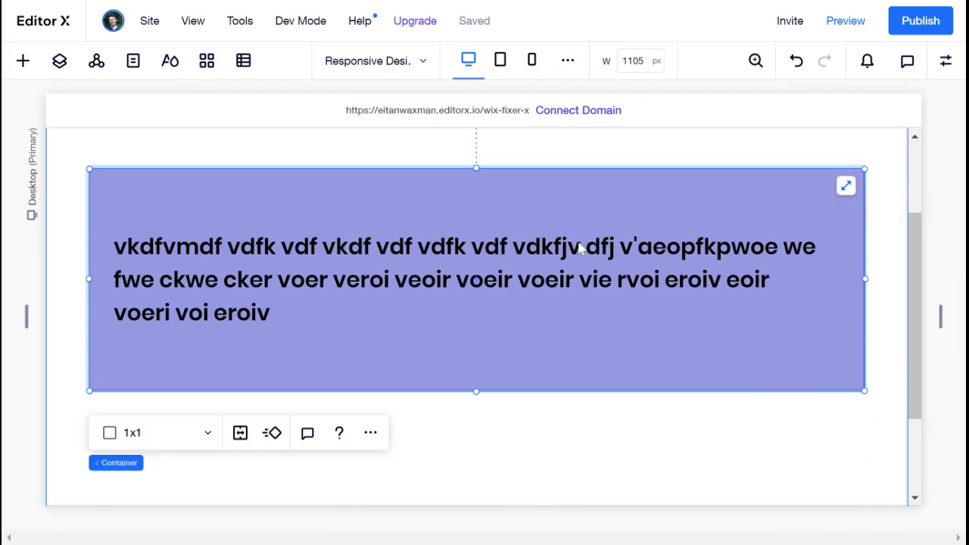
scroll(589, 240, "up", 1)
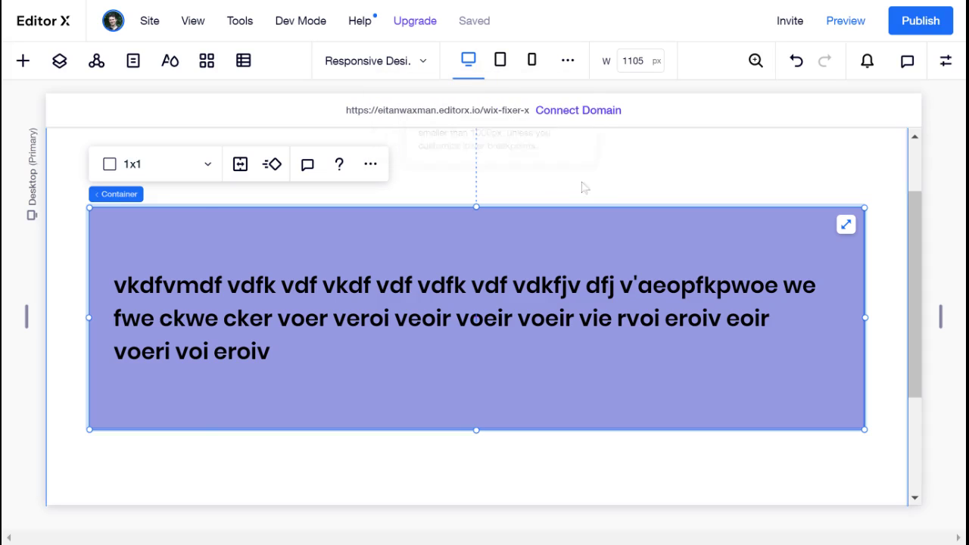
left_click(499, 60)
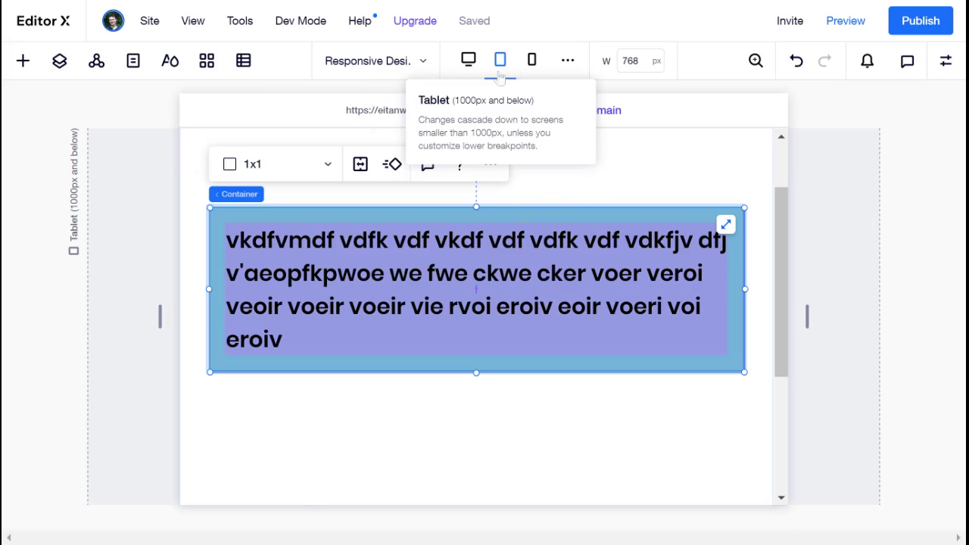
left_click(459, 68)
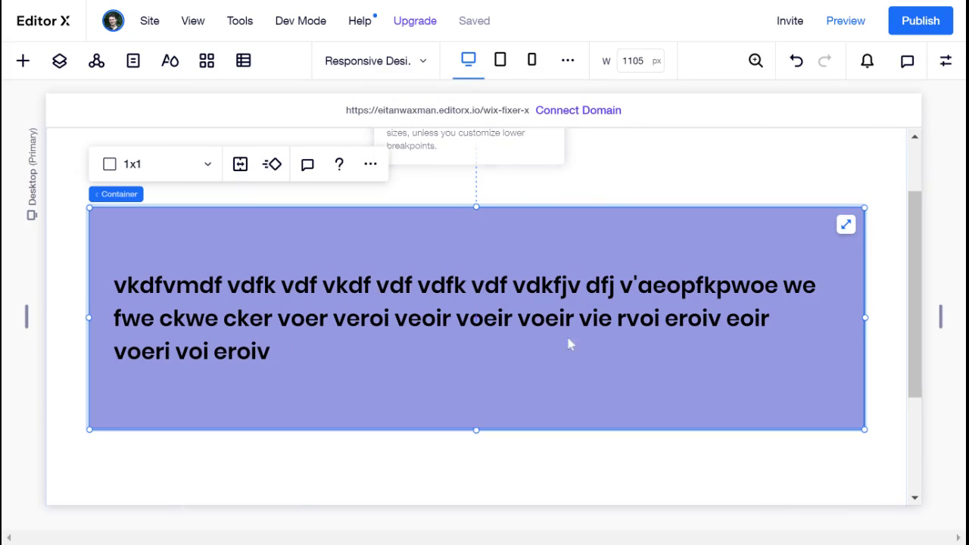
left_click(505, 70)
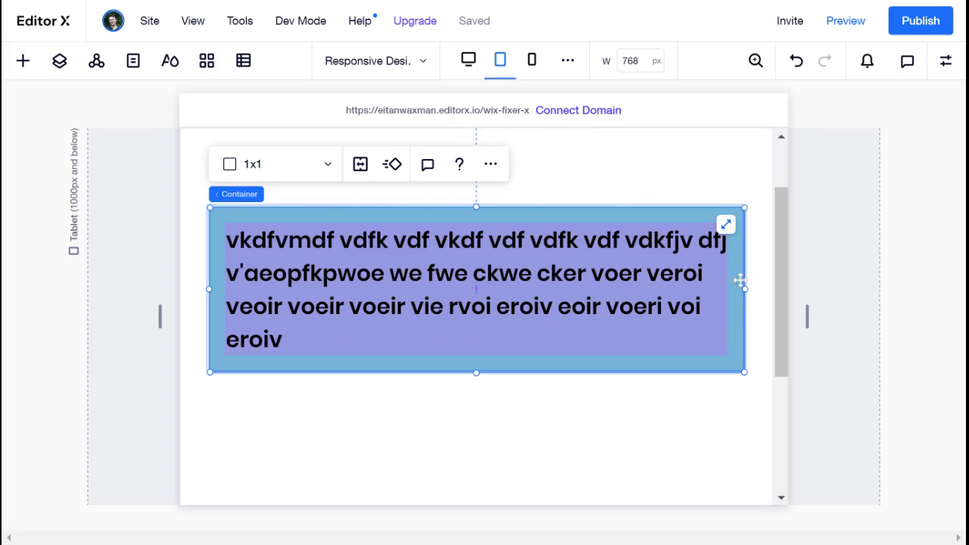
scroll(505, 218, "down", 2)
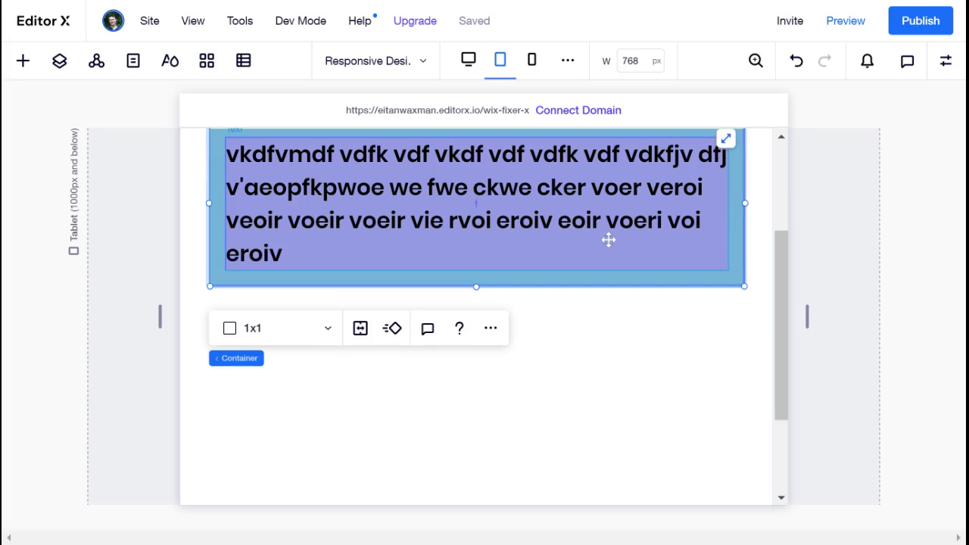
scroll(609, 239, "up", 2)
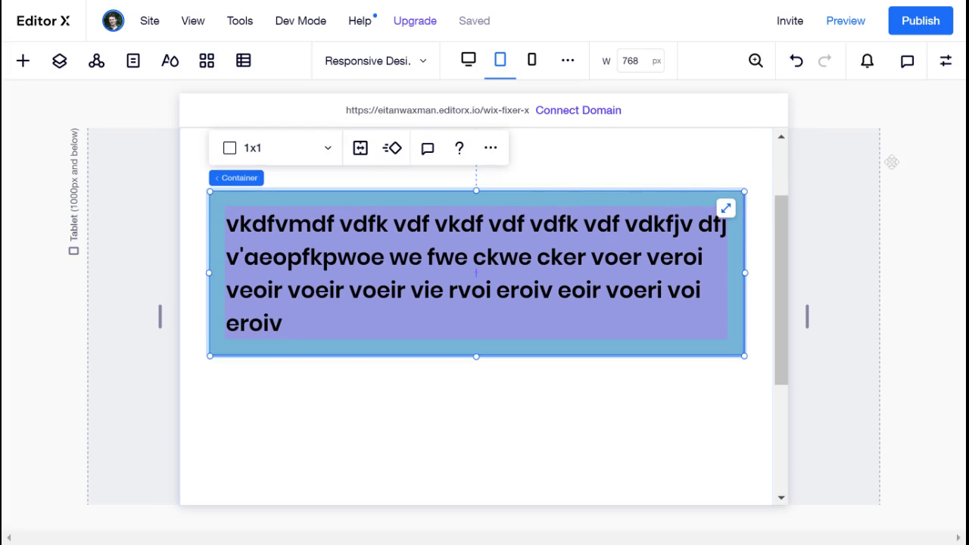
- Change the purple container's grid layout to 1x2 at the tablet breakpoint
left_click(941, 68)
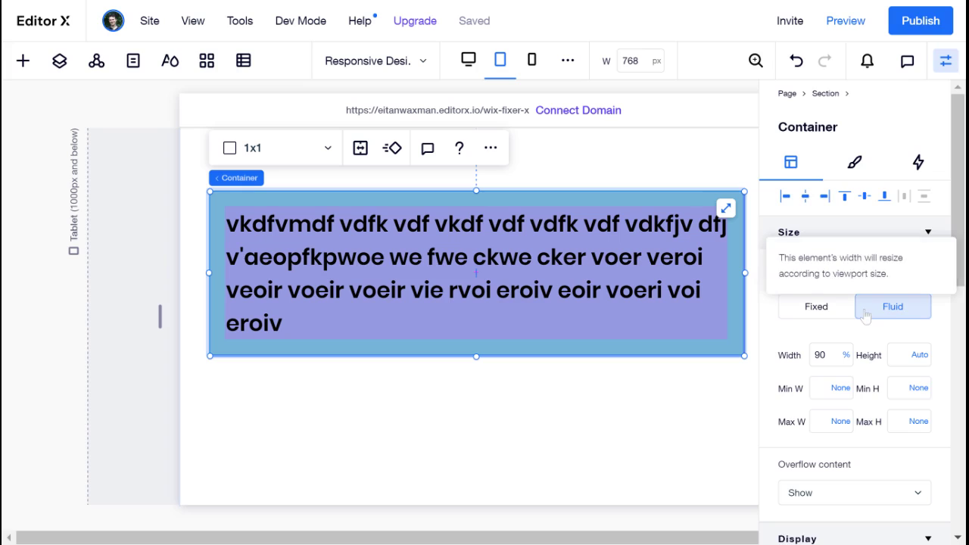
scroll(883, 317, "down", 3)
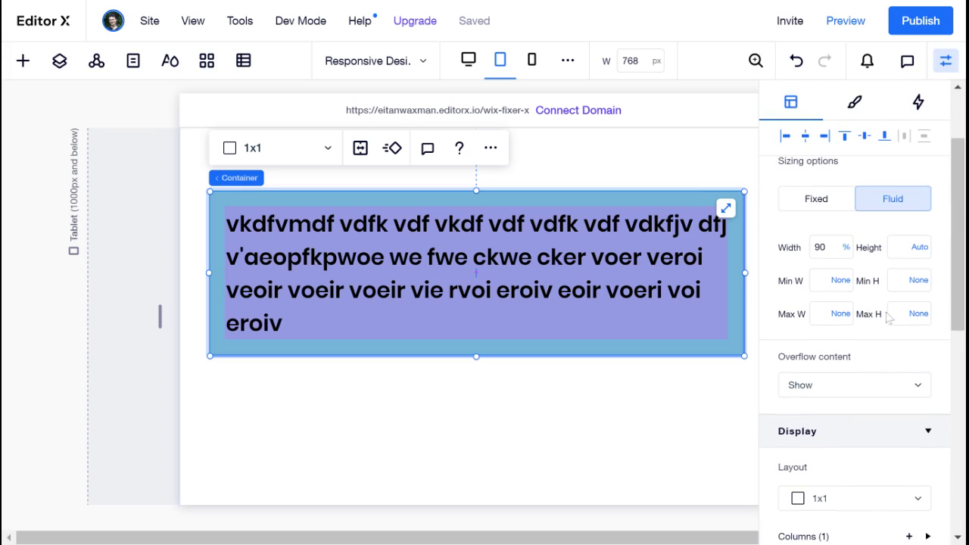
scroll(887, 318, "down", 6)
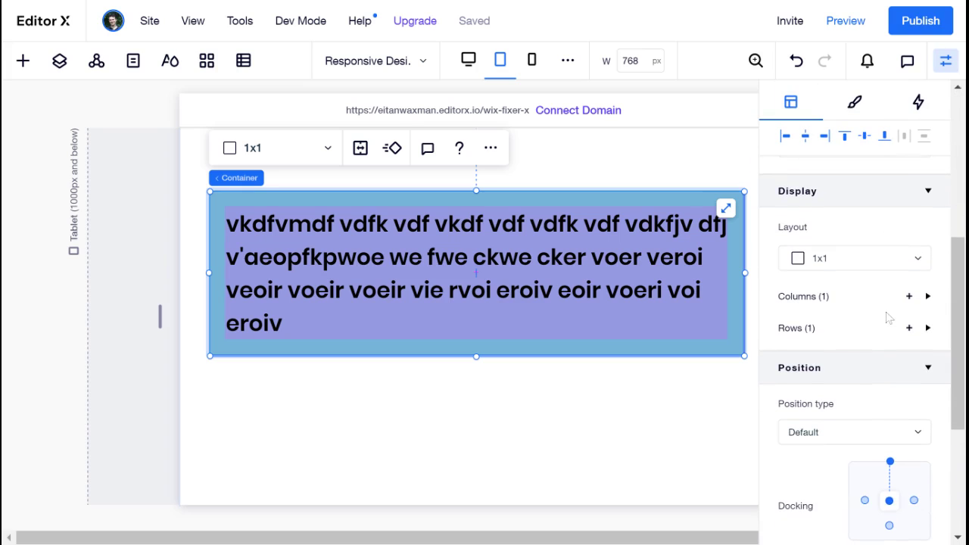
left_click(919, 262)
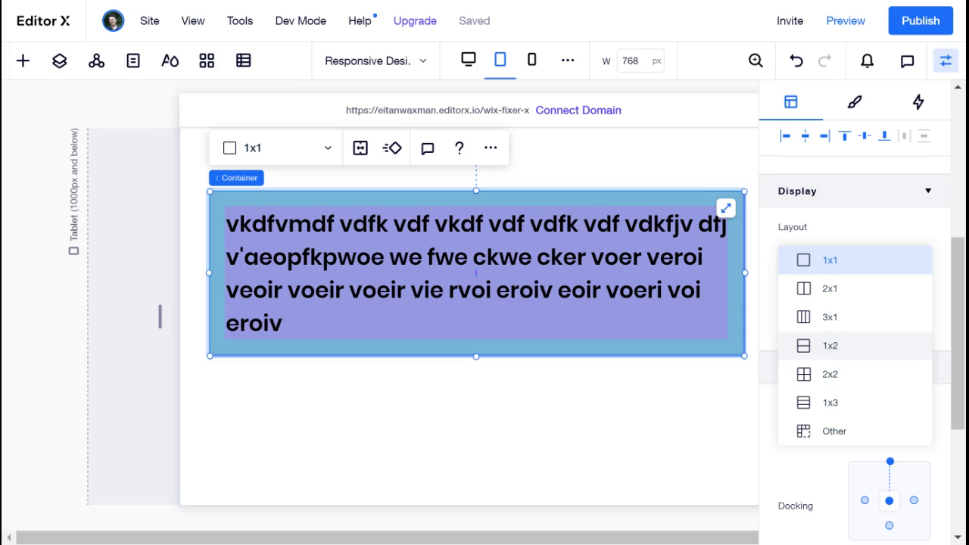
left_click(829, 348)
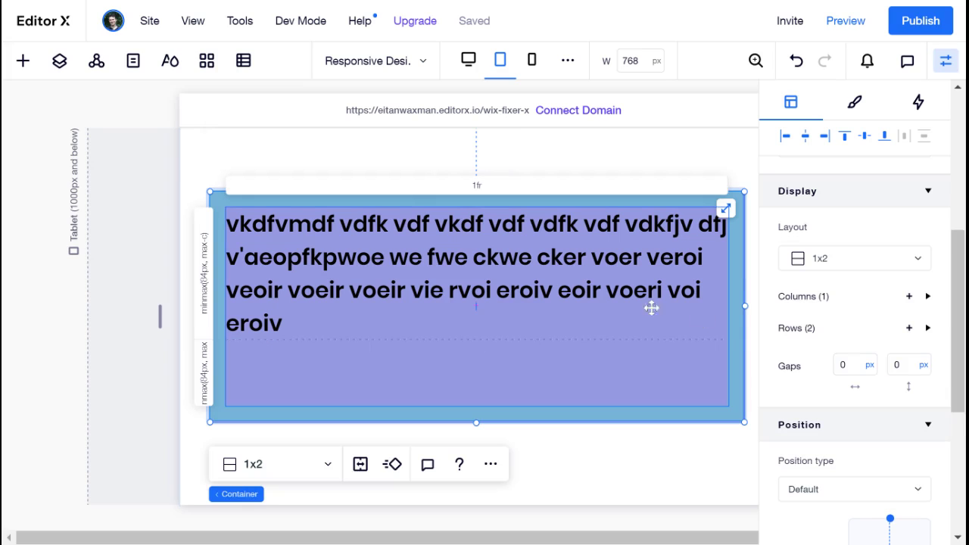
- Duplicate the filler text and place the copy in only the second row of the container's grid
left_click(533, 260)
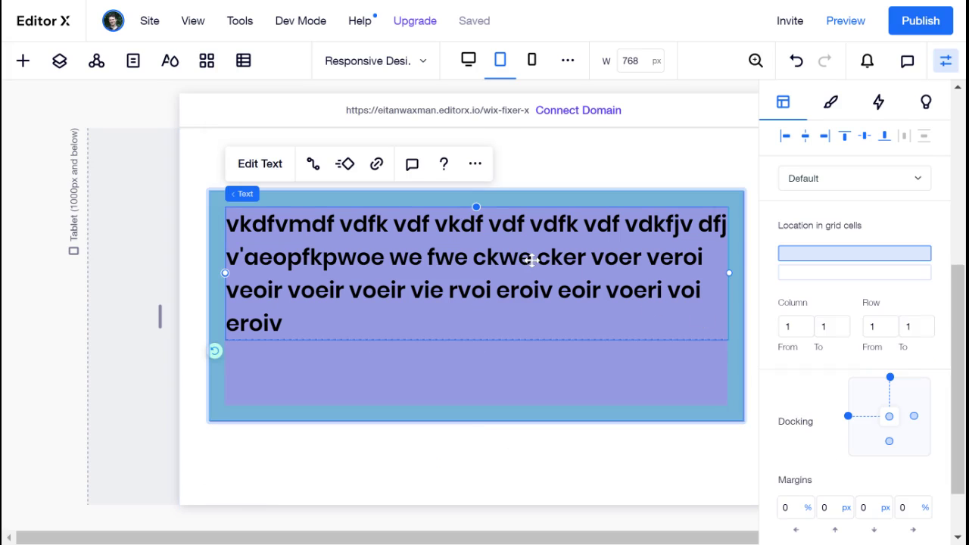
left_click(854, 272)
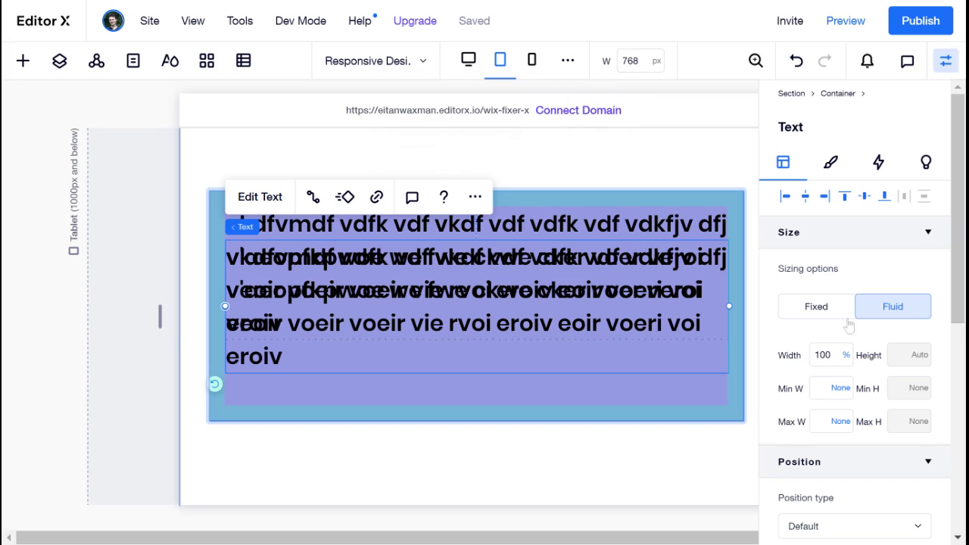
scroll(872, 316, "down", 5)
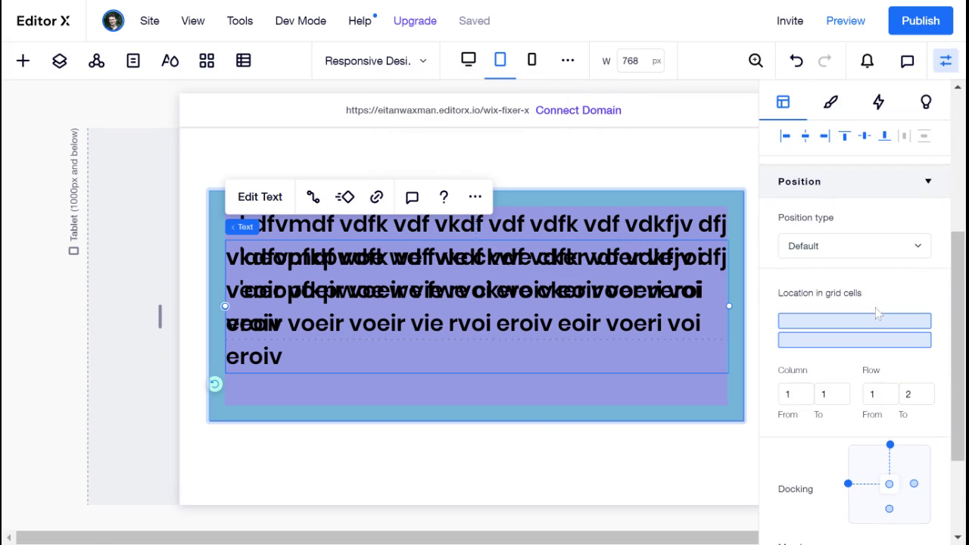
mouse_move(809, 326)
left_click(817, 342)
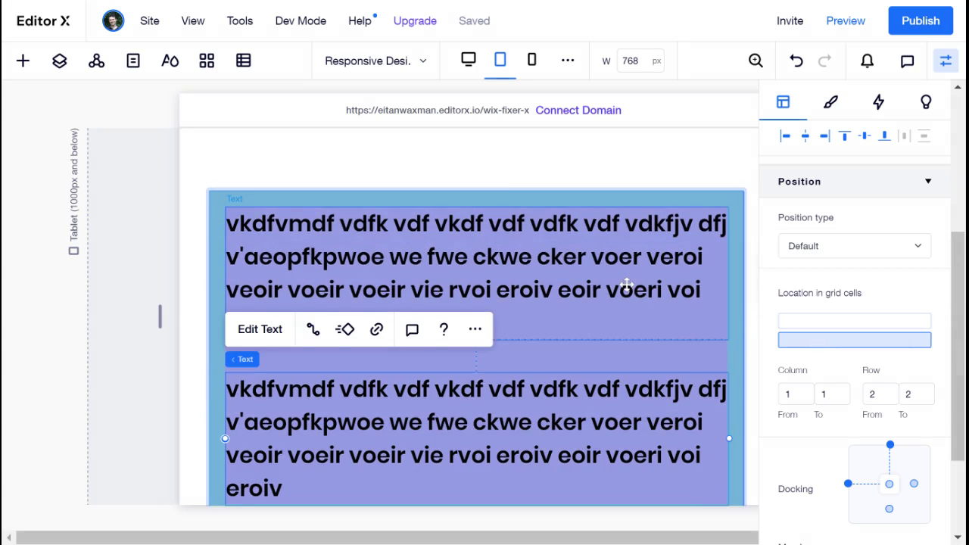
- Examine the spacing between the two stacked texts and the upper text's grid location, docking and margins
scroll(644, 281, "down", 2)
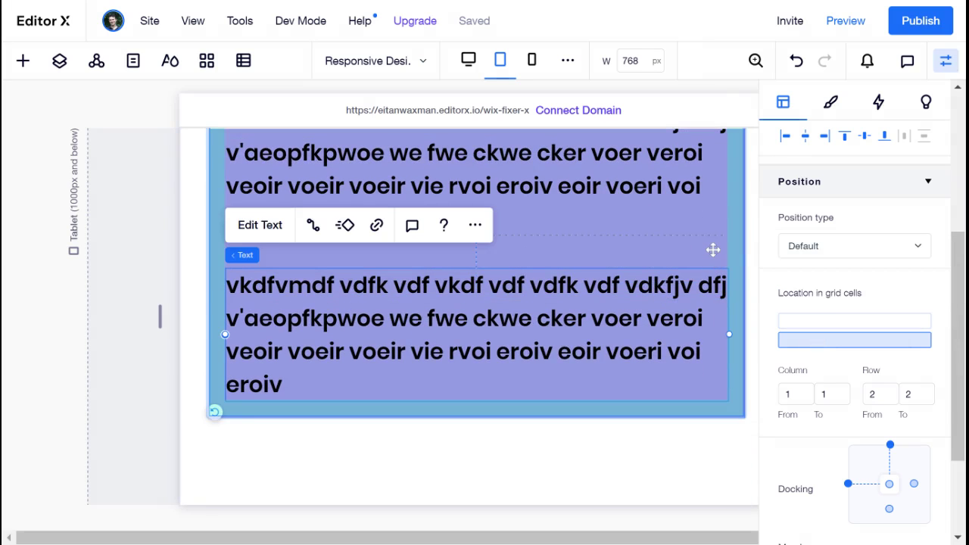
left_click(713, 250)
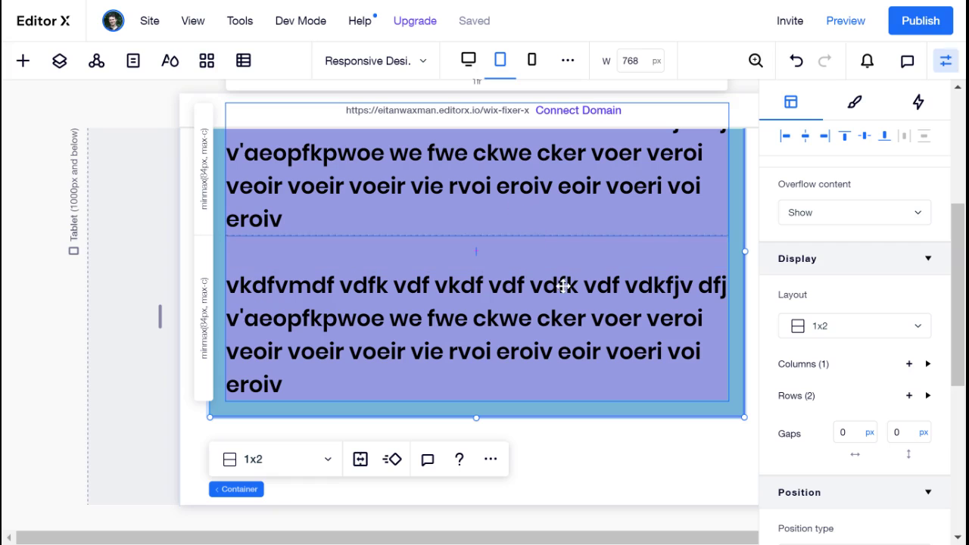
left_click(612, 238)
scroll(592, 259, "up", 1)
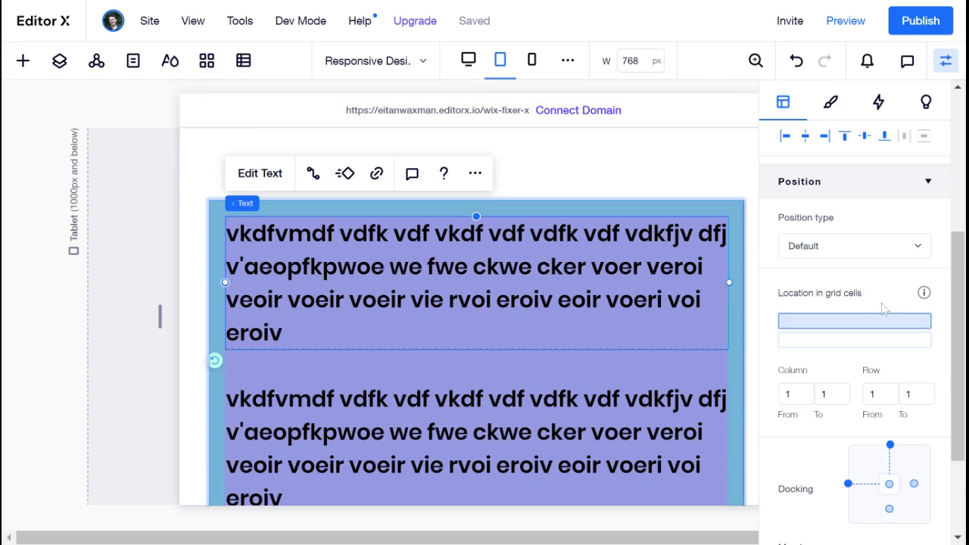
scroll(883, 308, "down", 2)
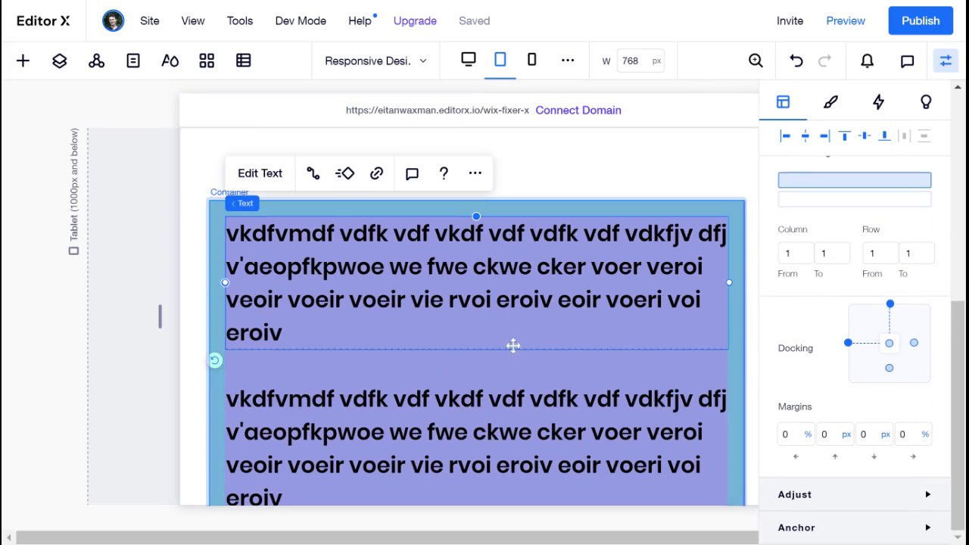
scroll(554, 350, "down", 1)
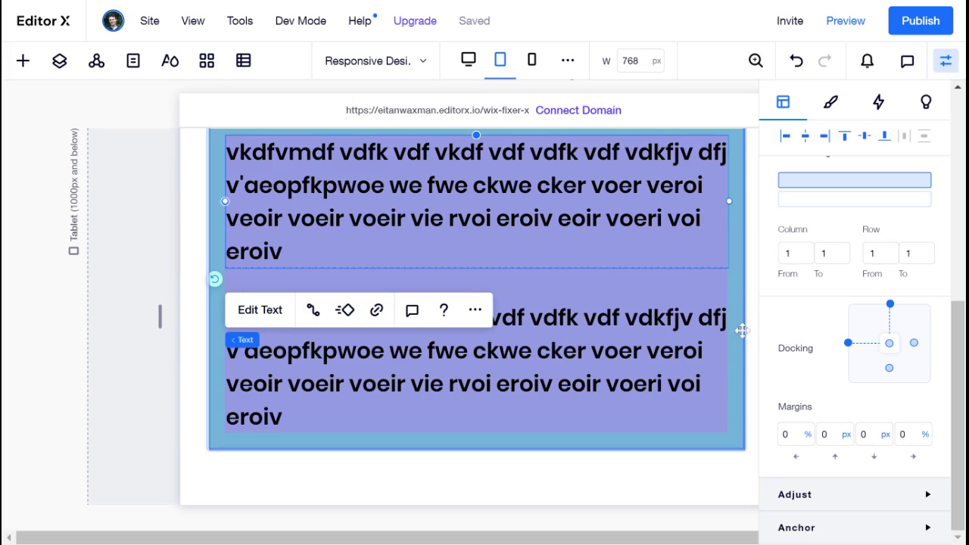
scroll(592, 257, "up", 1)
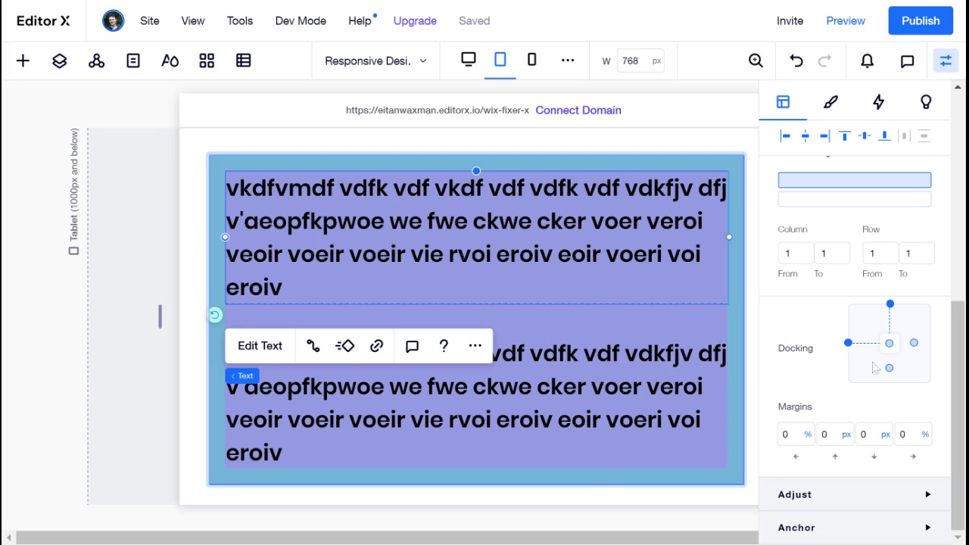
scroll(875, 368, "up", 5)
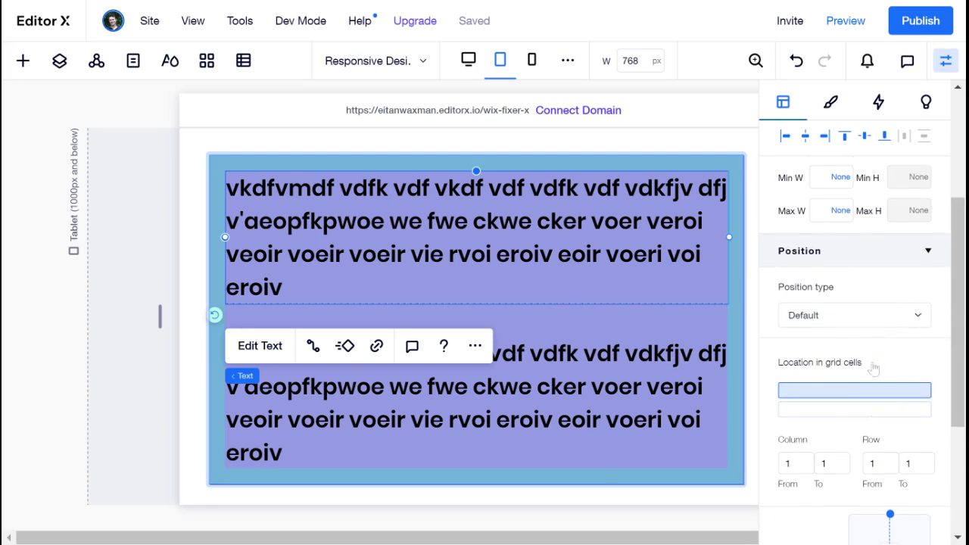
- Set the height of both rows in the container's grid to Min content
left_click(736, 254)
scroll(890, 325, "down", 3)
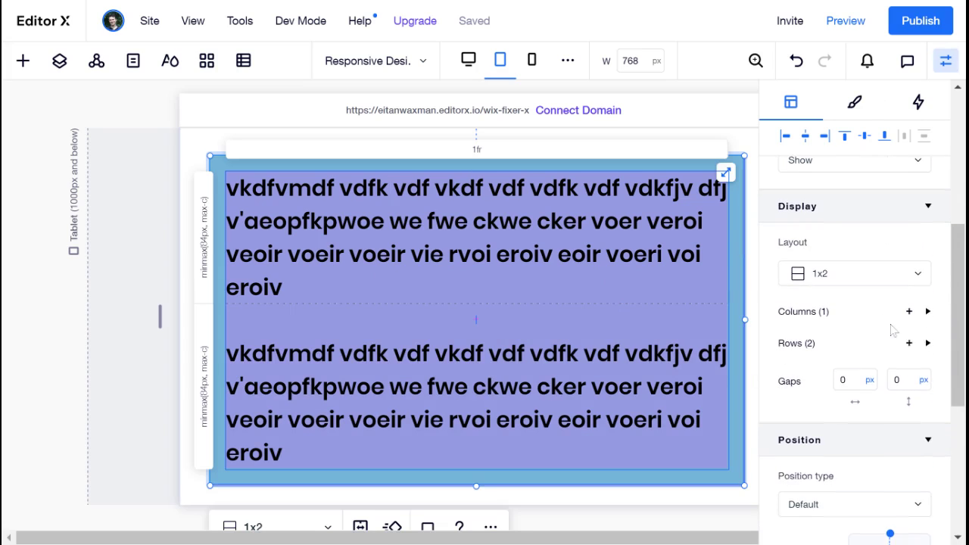
left_click(928, 311)
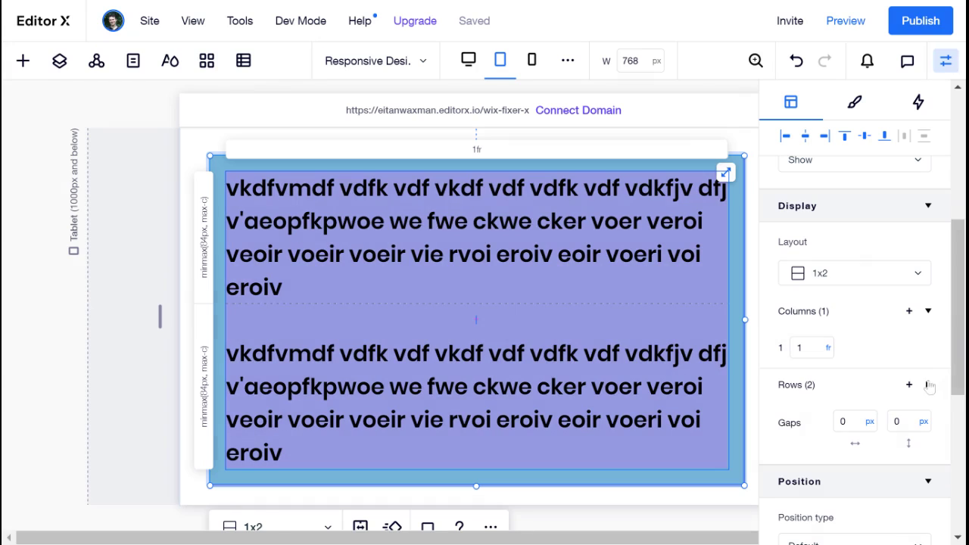
left_click(926, 385)
scroll(830, 354, "down", 1)
mouse_move(825, 391)
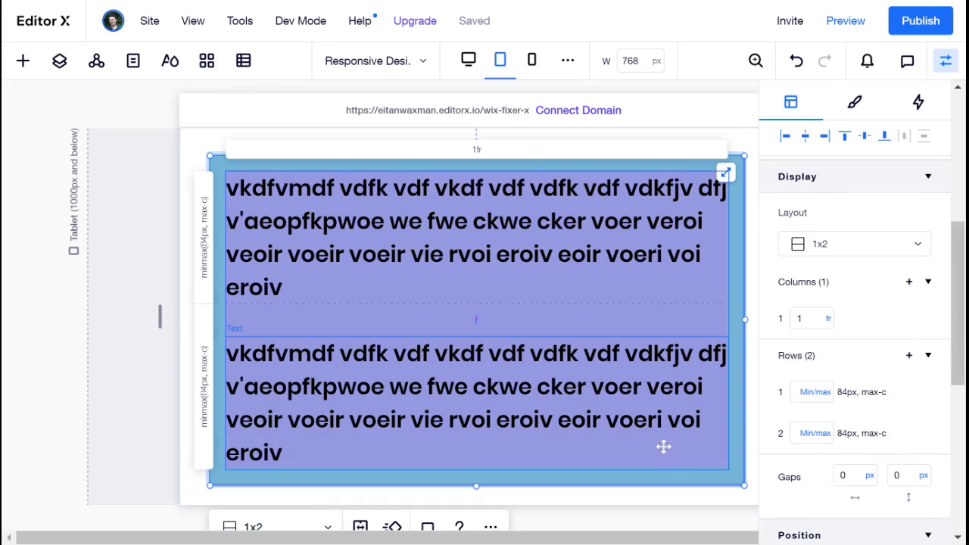
left_click(825, 394)
left_click(849, 316)
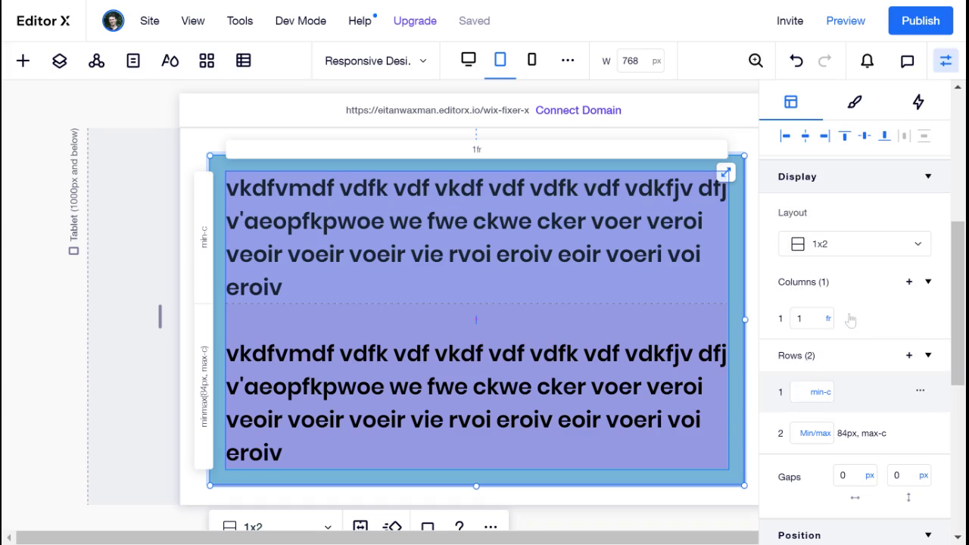
left_click(816, 433)
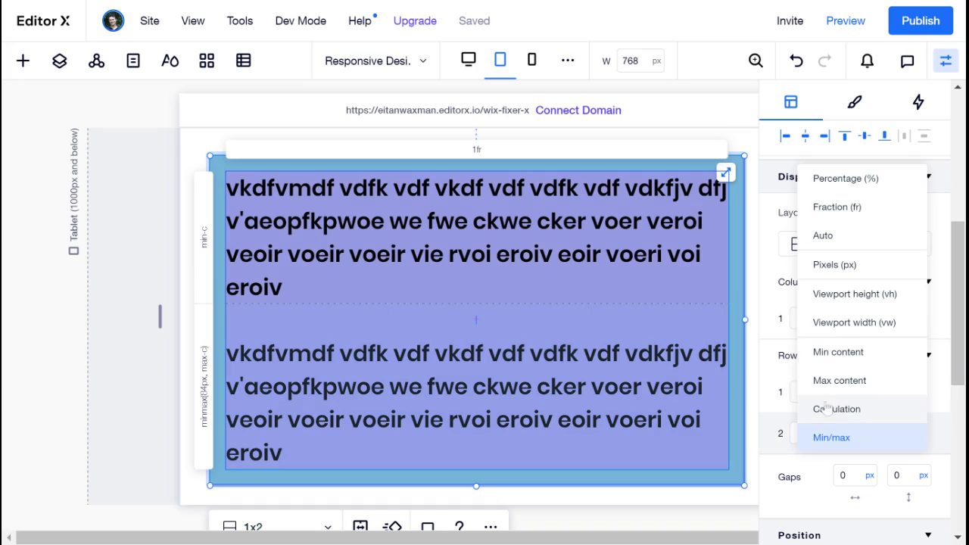
left_click(838, 354)
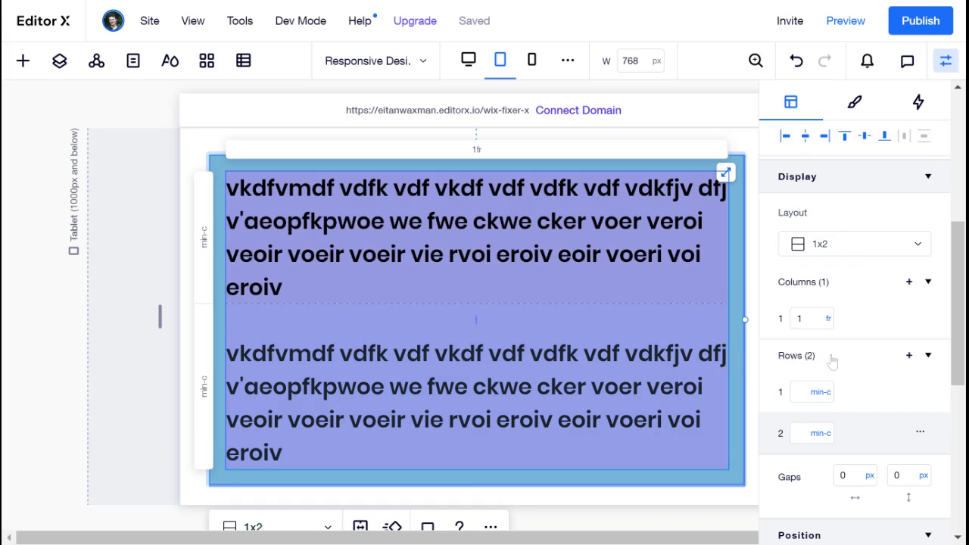
- Set the lower text's top margin to 0 px
scroll(831, 362, "up", 1)
scroll(833, 360, "up", 5)
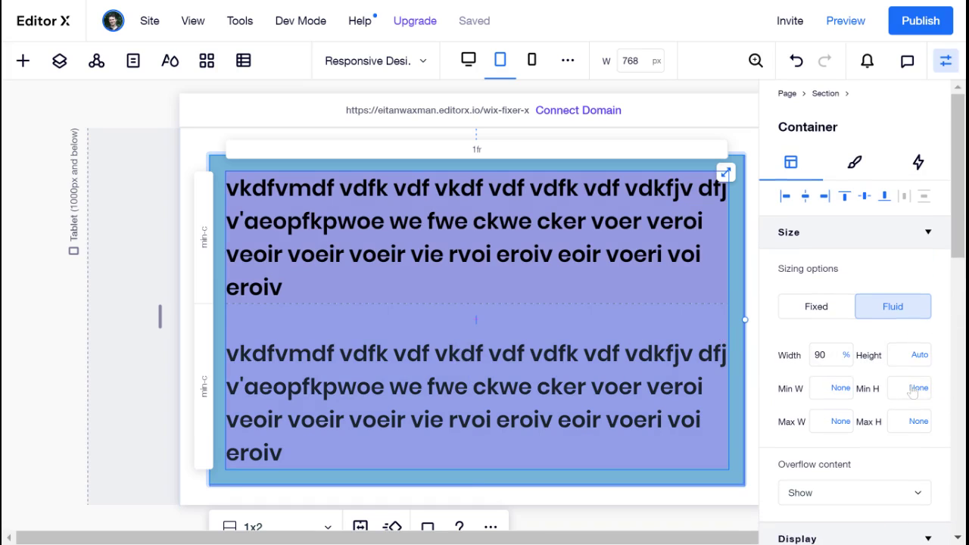
left_click(623, 383)
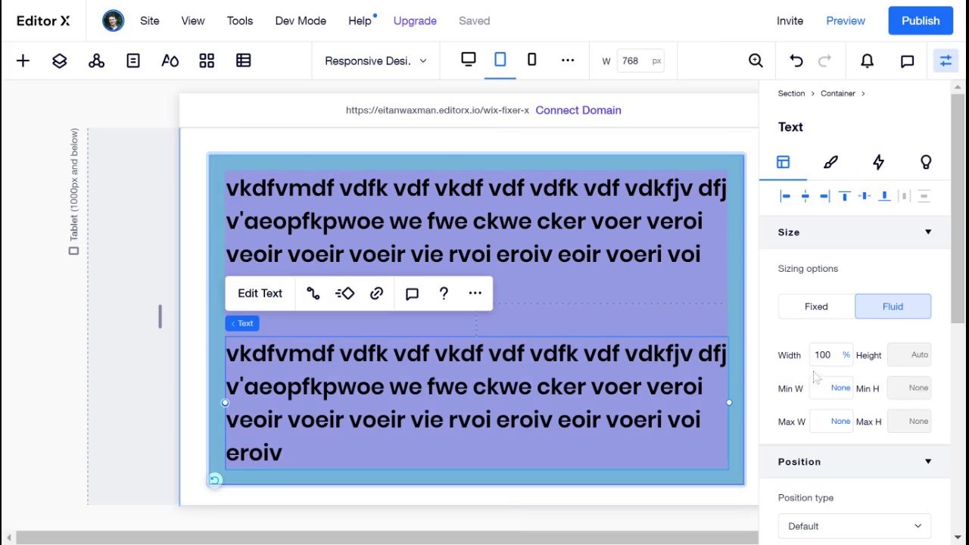
scroll(829, 376, "down", 6)
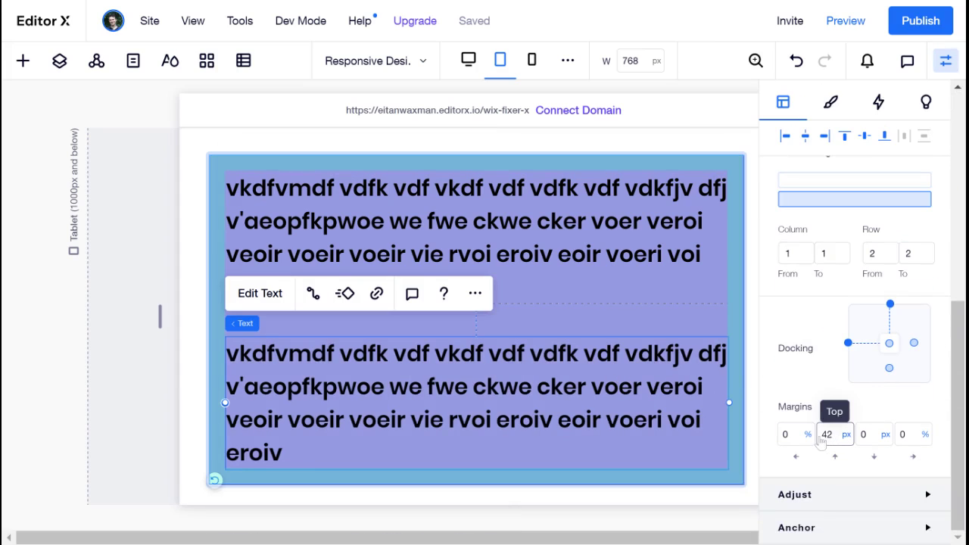
left_click(828, 439)
type("0")
key("Return")
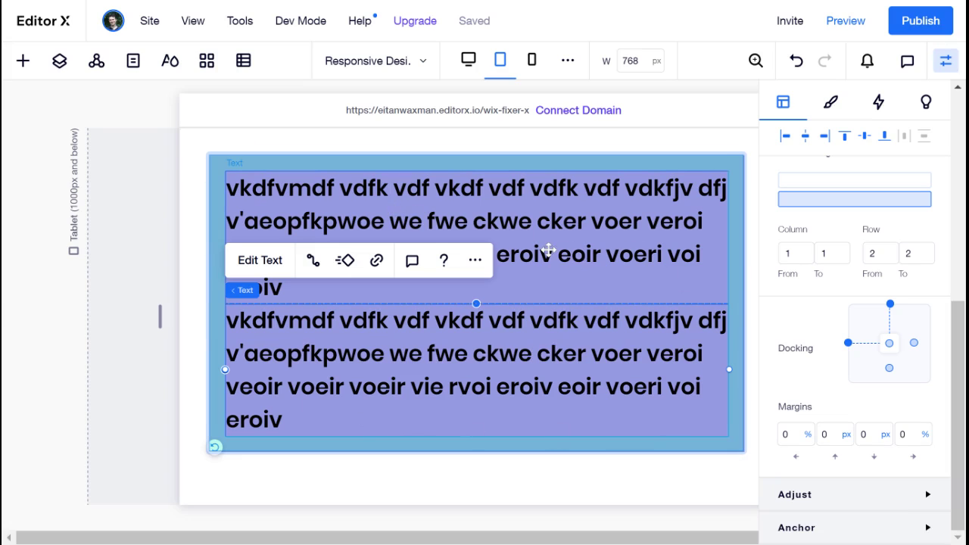
- Set the vertical gap between the container's rows to 10 px
left_click(738, 309)
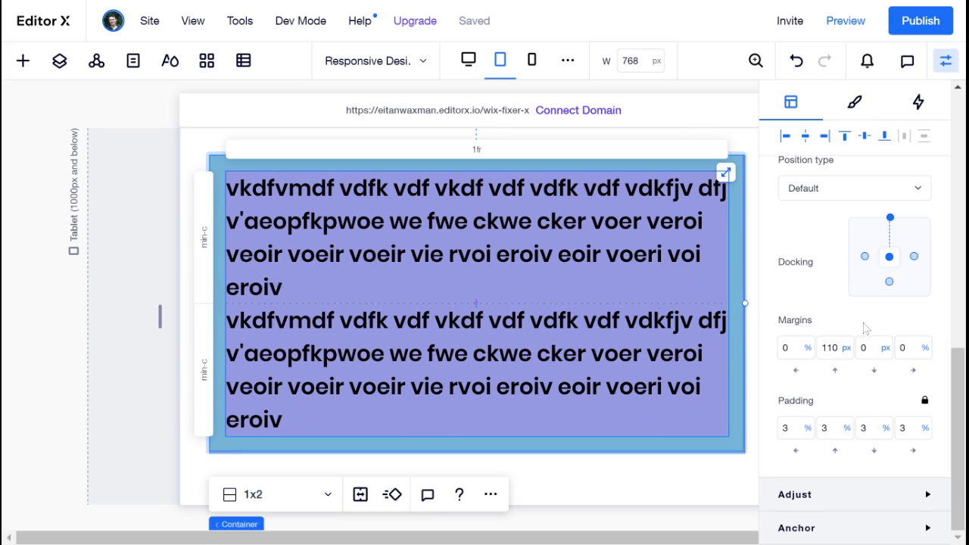
scroll(874, 337, "up", 3)
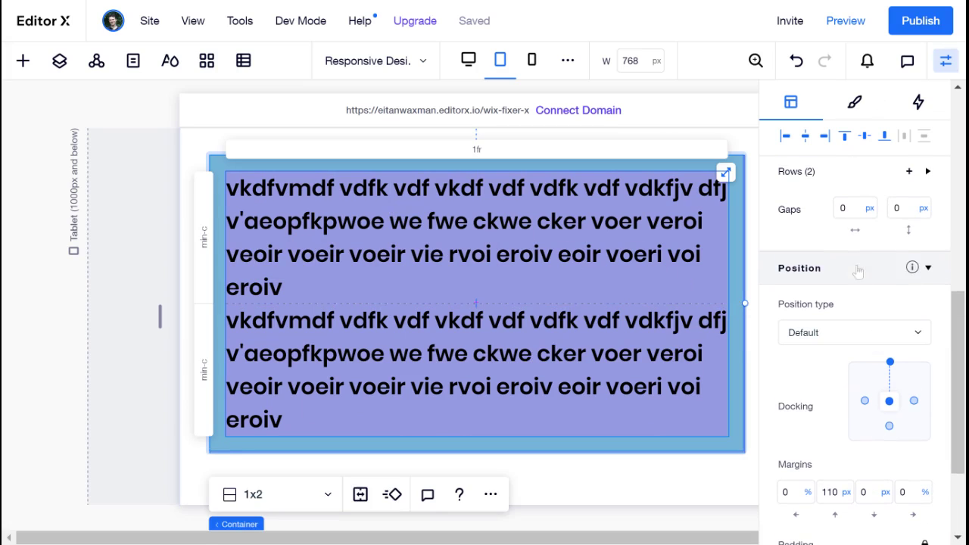
left_click(897, 208)
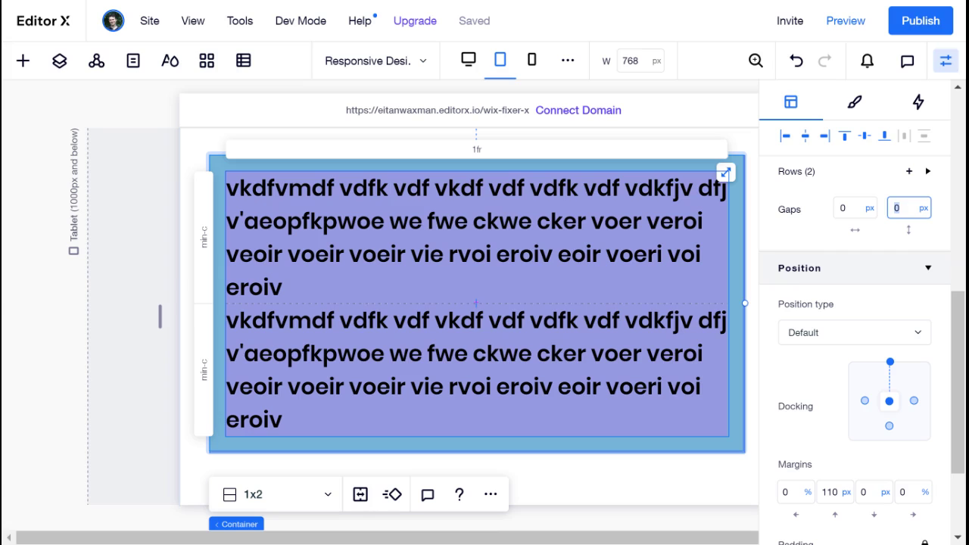
key("Return")
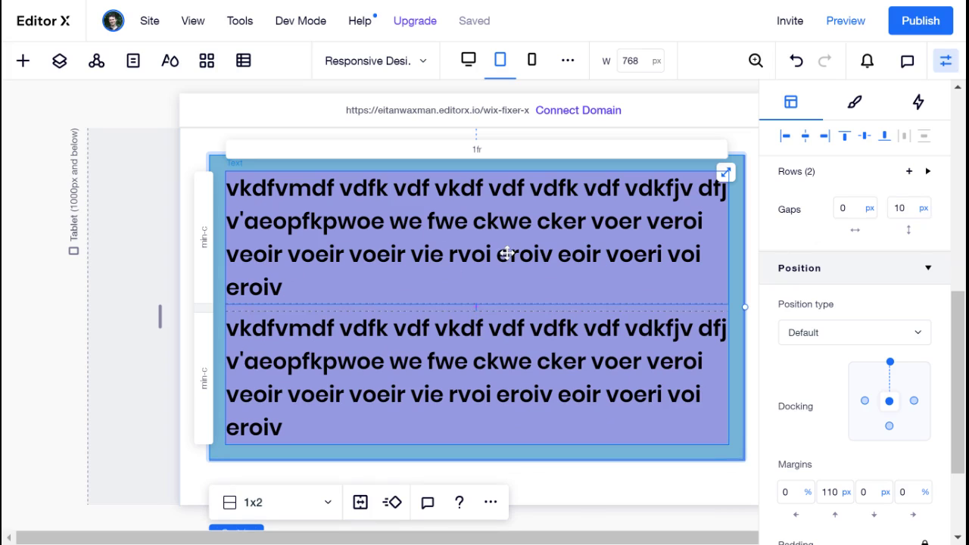
- Switch the vertical row gap's unit to viewport height and set the gap to 3 vh
left_click(923, 208)
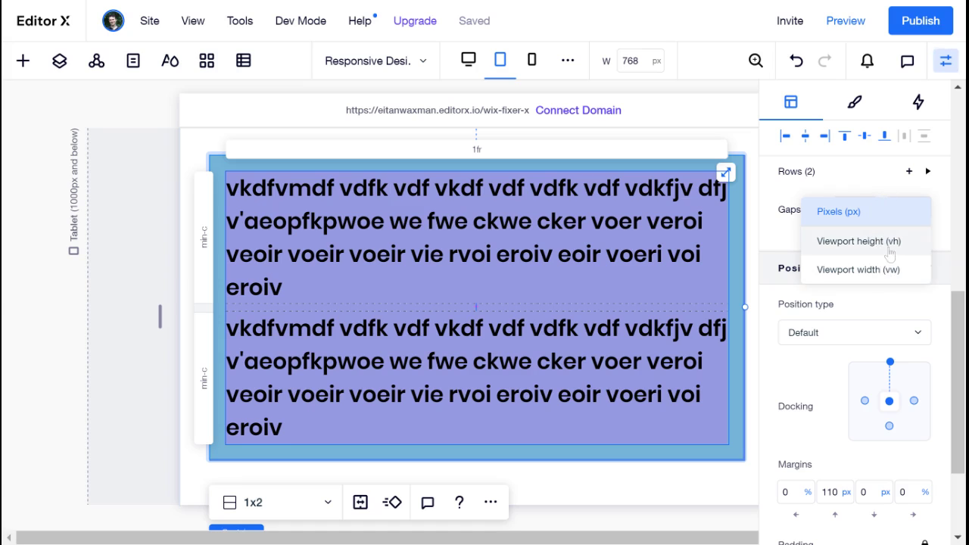
left_click(890, 253)
left_click(901, 209)
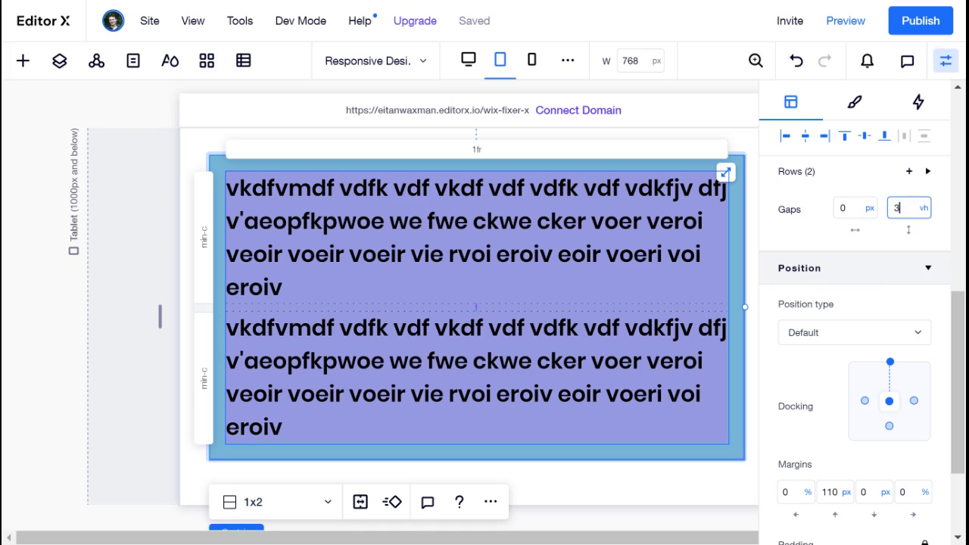
type("3")
key("Return")
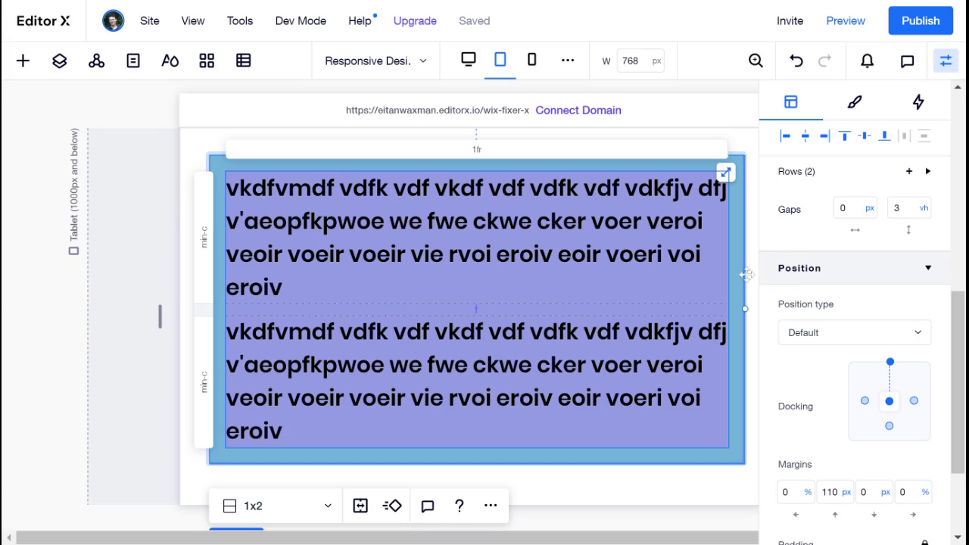
- Switch the vertical row gap's unit to viewport width and select its value for editing
left_click(923, 207)
left_click(894, 241)
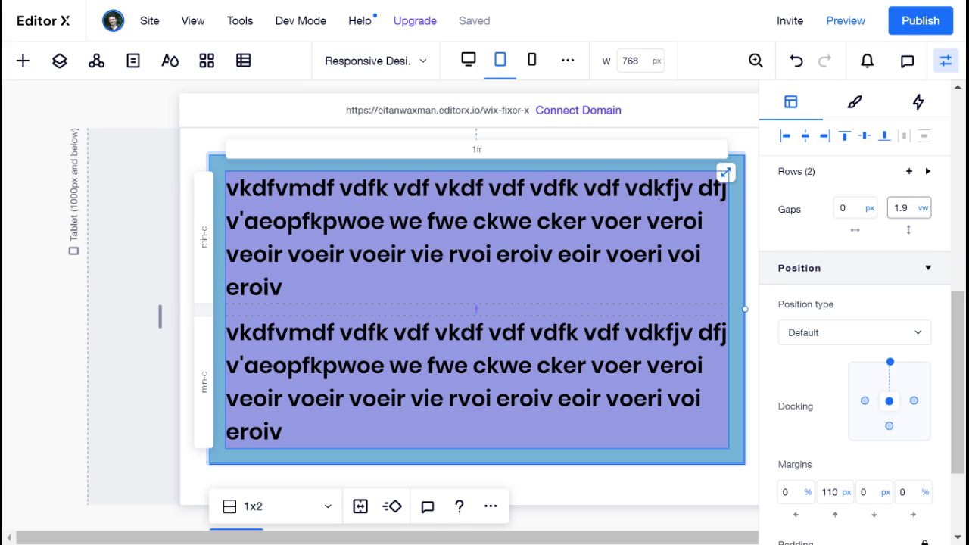
left_click(912, 214)
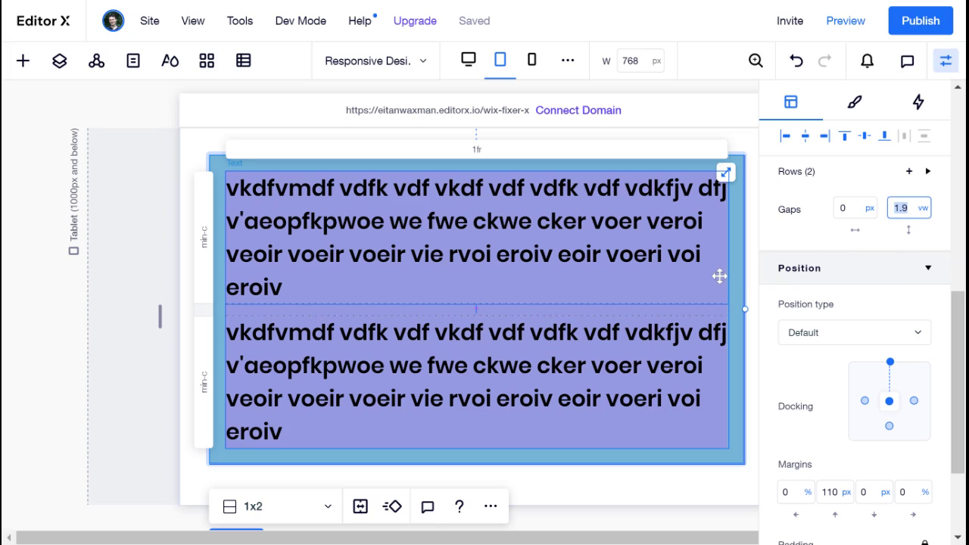
- Set the vertical gap between the container's rows to 5 vw and close the inspector
type("5")
key("Return")
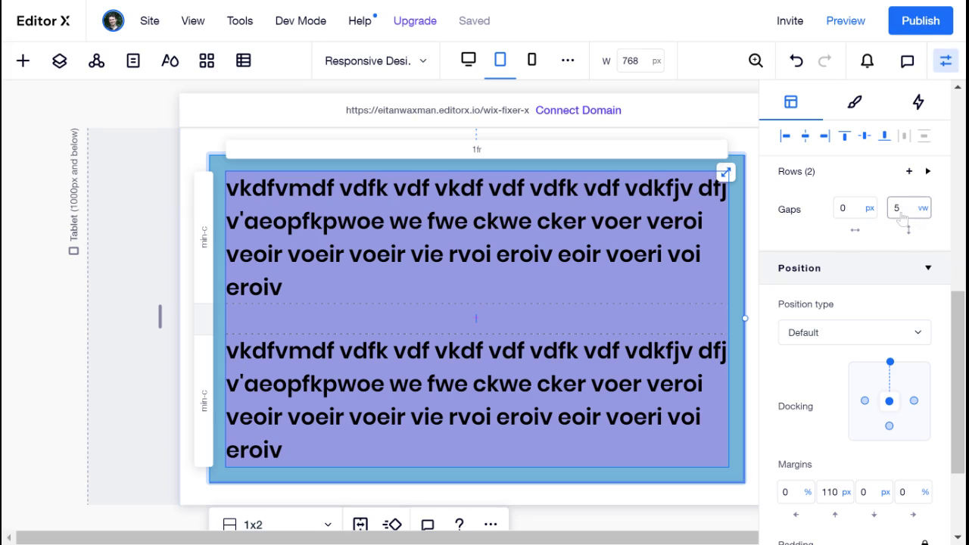
left_click(948, 65)
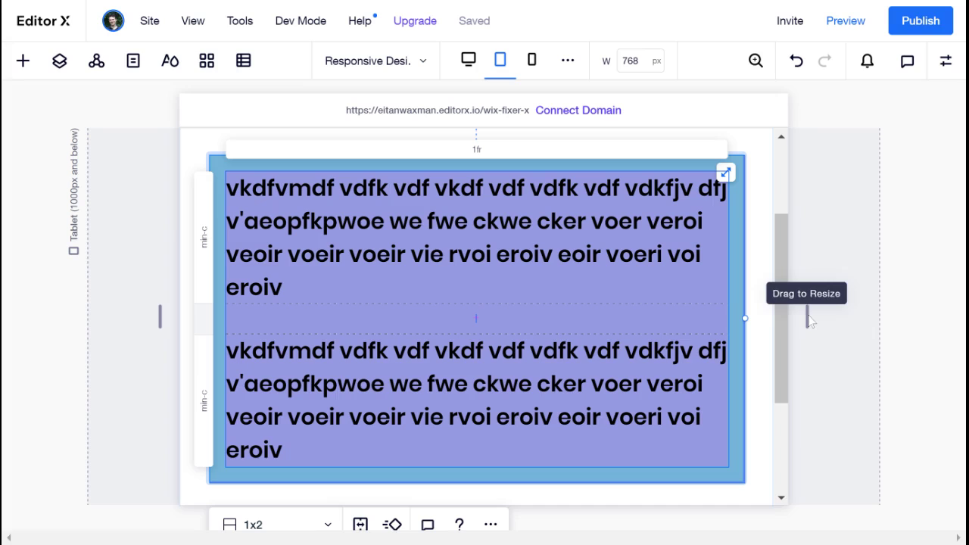
- Examine the spacing between the two text rows and the container's padding in the tablet layout
scroll(602, 246, "down", 2)
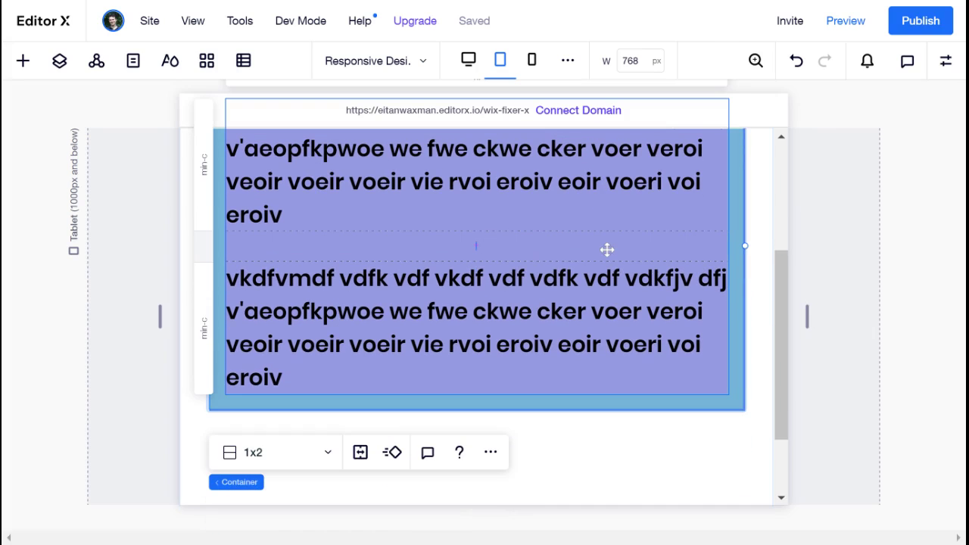
scroll(628, 240, "up", 1)
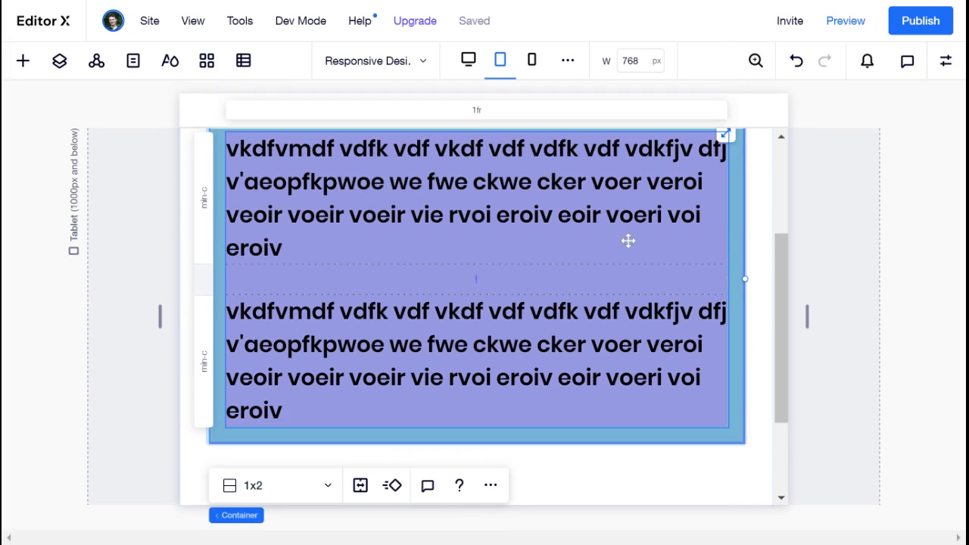
scroll(633, 242, "up", 1)
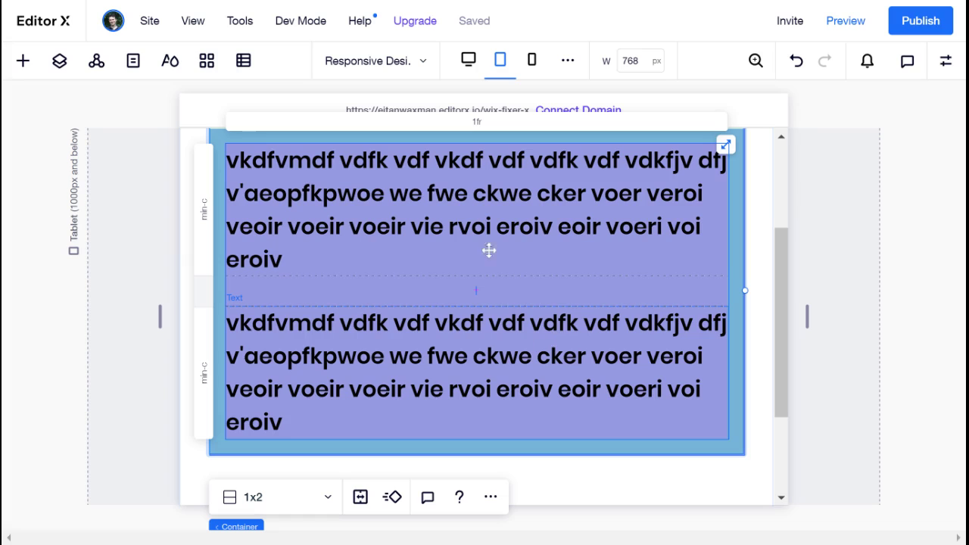
left_click(520, 348)
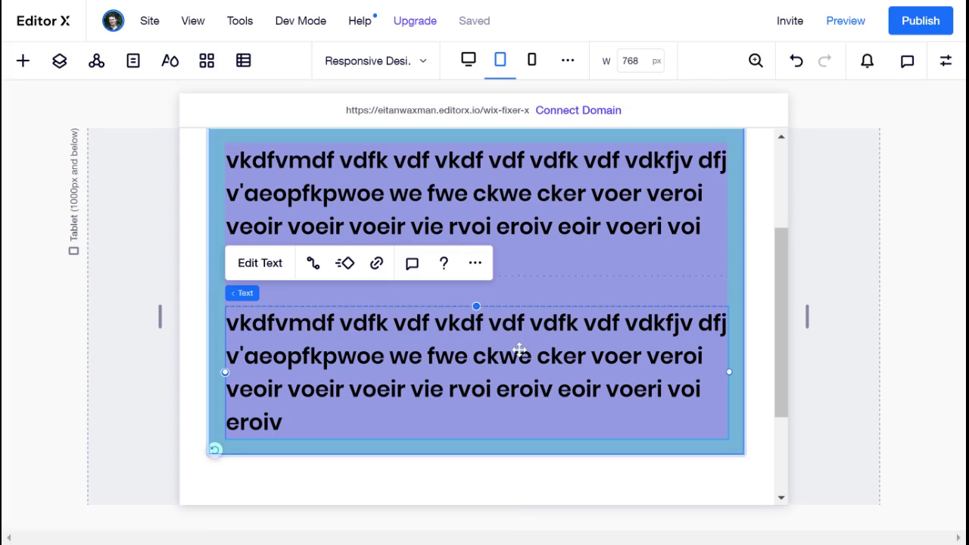
left_click(763, 209)
scroll(679, 238, "up", 1)
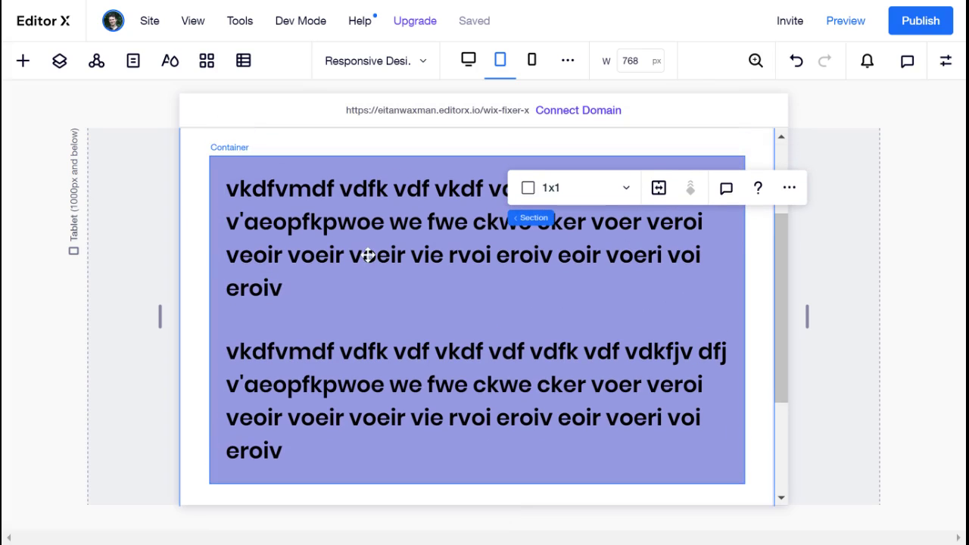
left_click(285, 248)
left_click(315, 237)
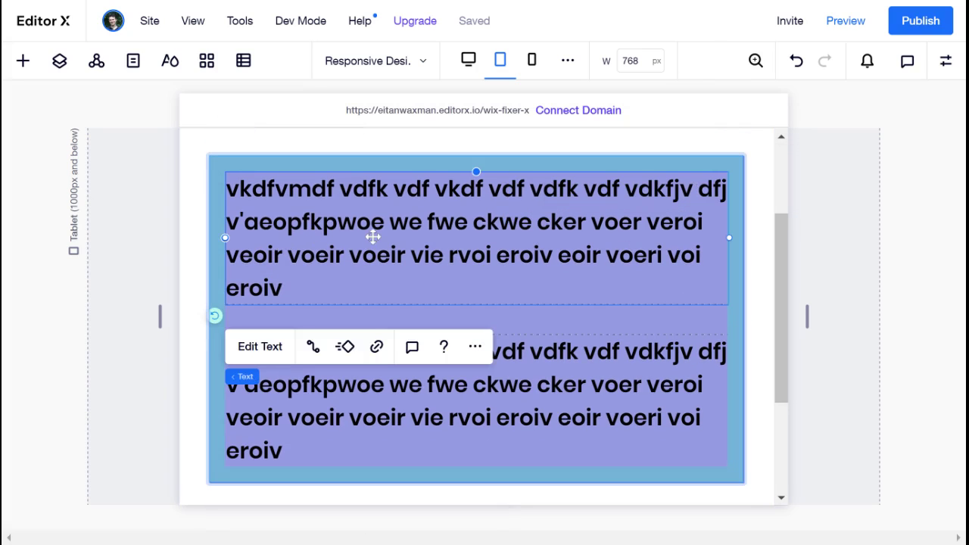
scroll(301, 239, "up", 2)
scroll(301, 239, "up", 1)
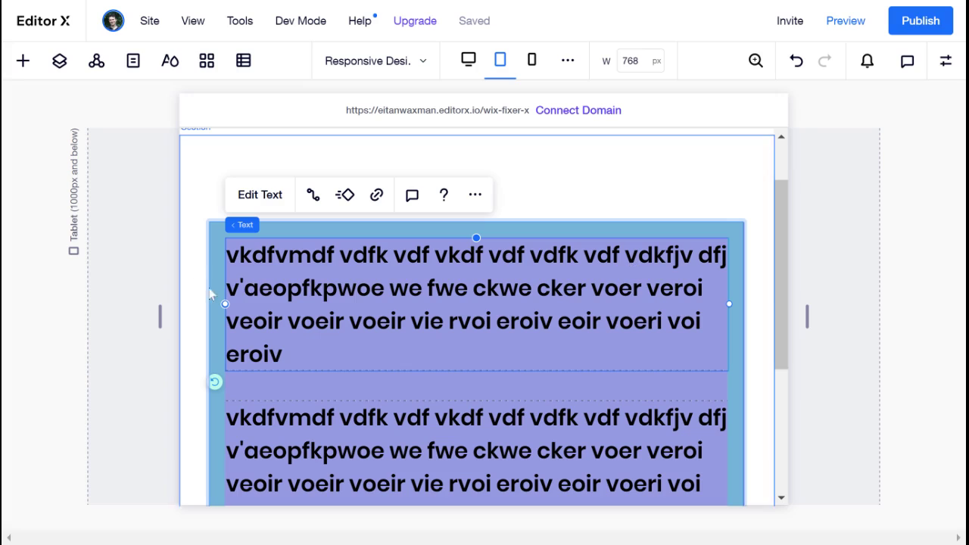
scroll(326, 272, "down", 1)
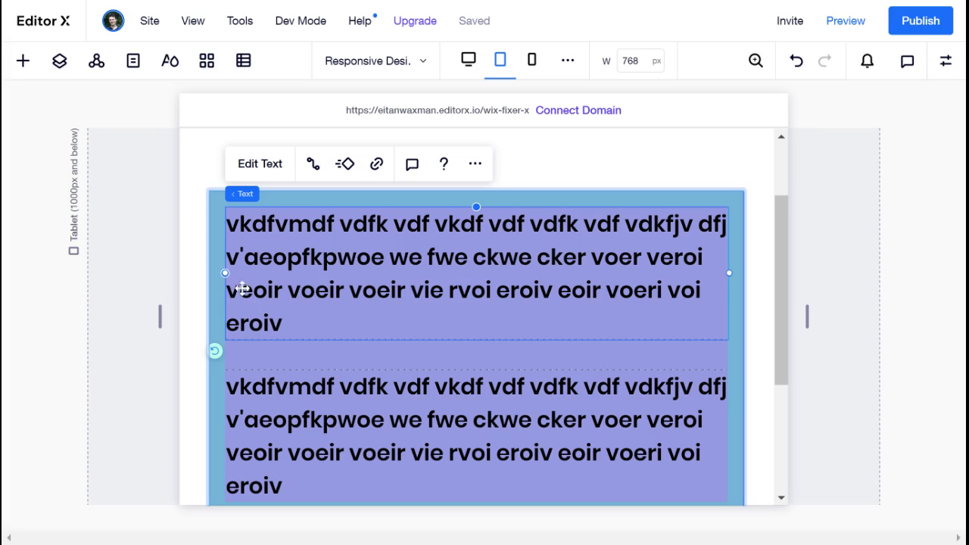
scroll(308, 281, "down", 1)
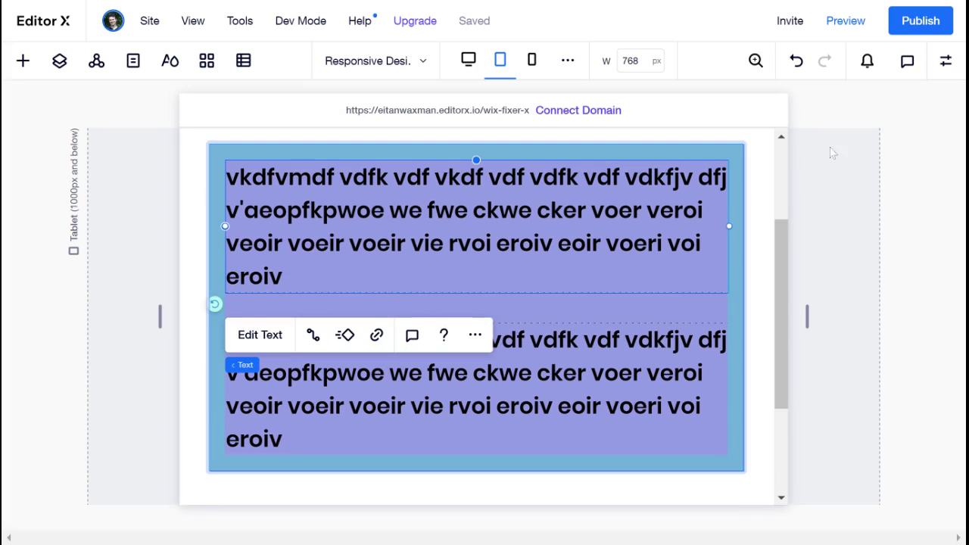
- Resize the canvas to 496 px and 708 px wide and examine how the container's row gap responds on mobile
left_click(945, 63)
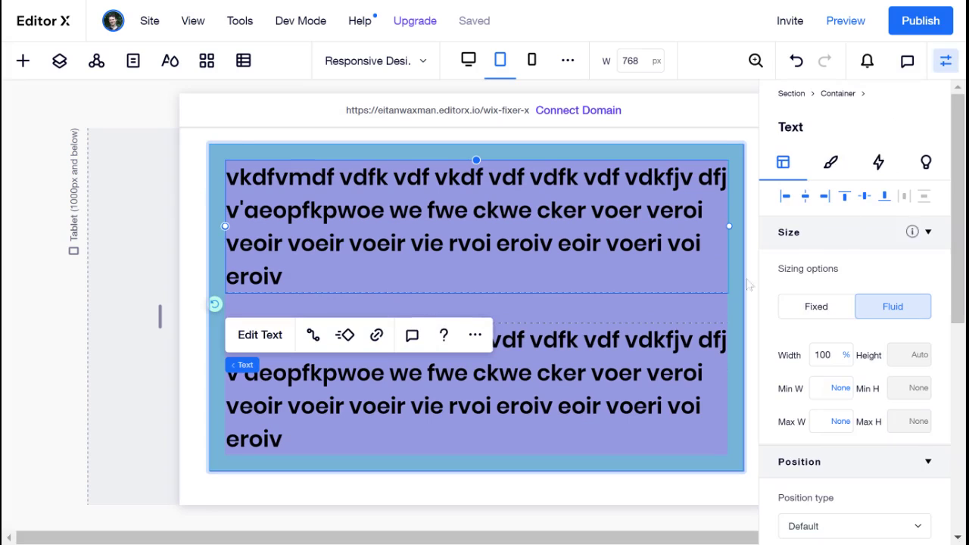
left_click(945, 62)
left_click_drag(810, 318, 699, 325)
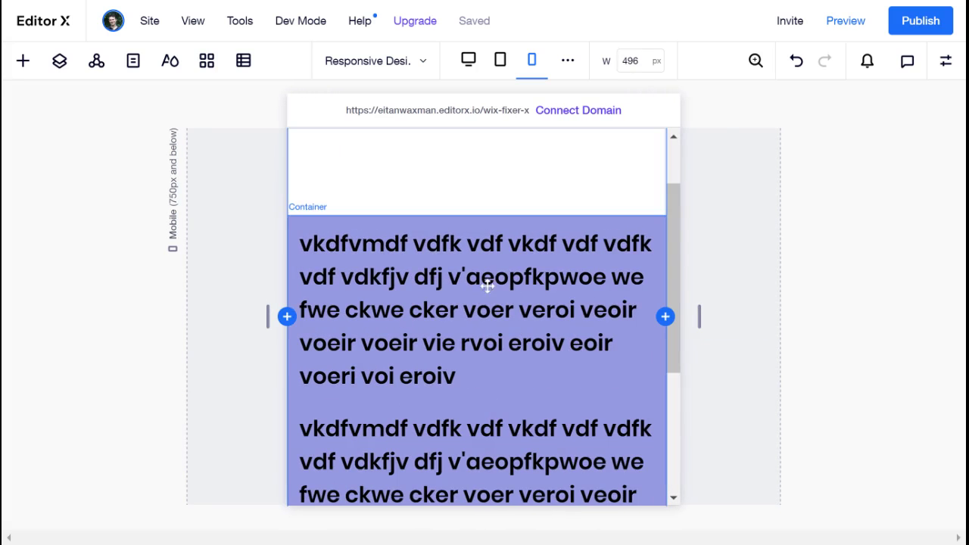
scroll(477, 283, "down", 2)
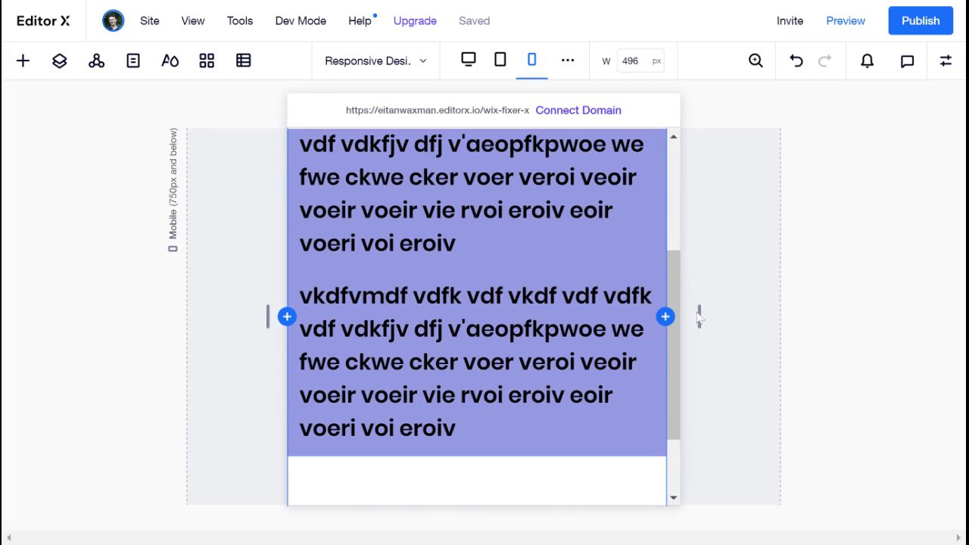
left_click_drag(699, 316, 783, 313)
scroll(433, 249, "down", 1)
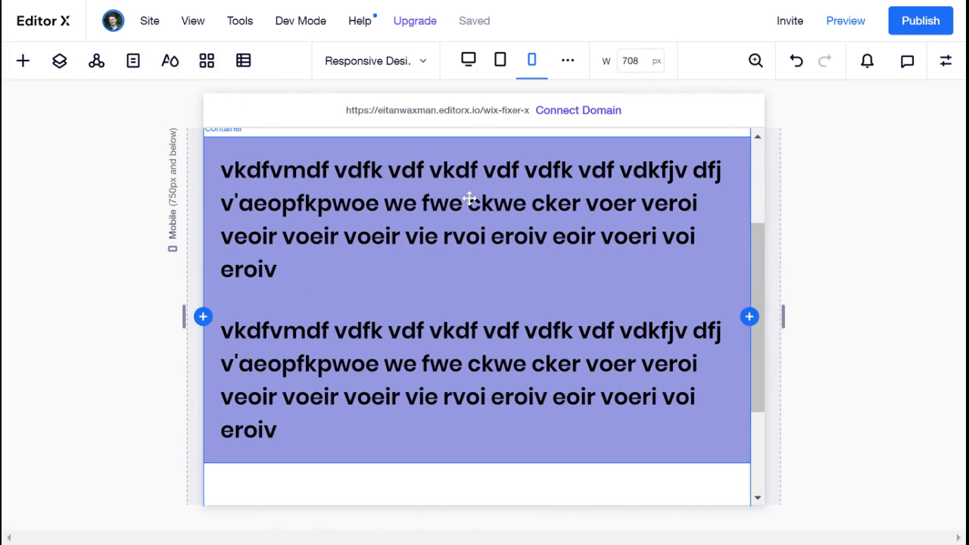
left_click(429, 341)
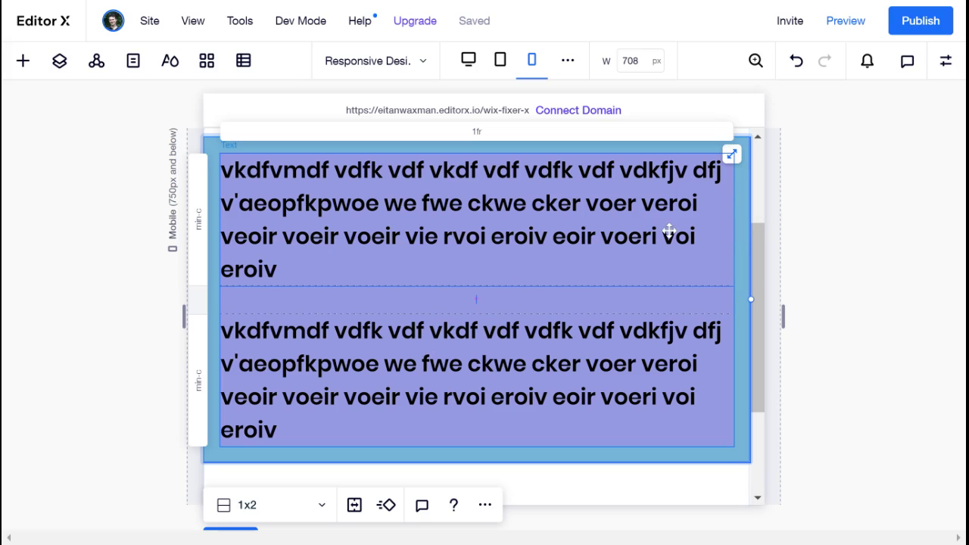
scroll(530, 247, "up", 1)
scroll(530, 235, "down", 1)
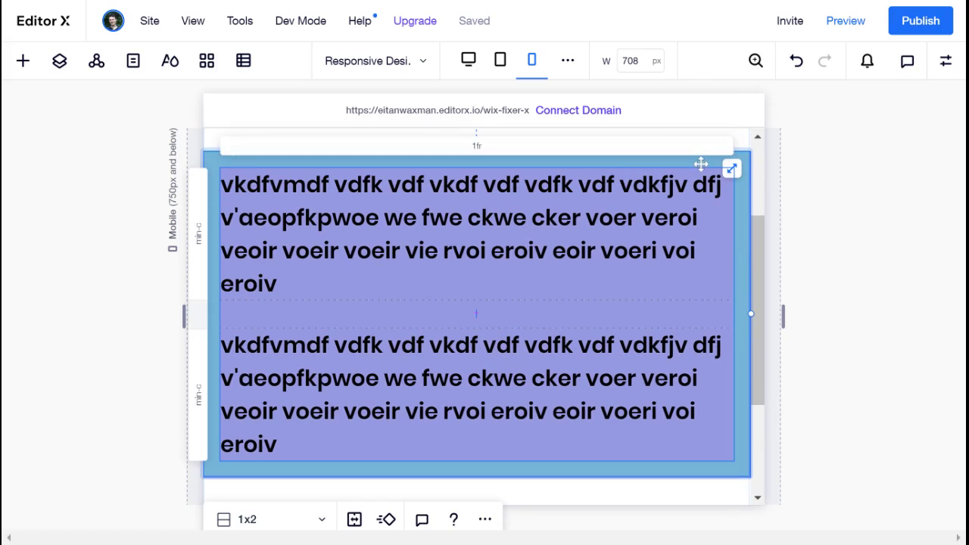
scroll(700, 182, "up", 2)
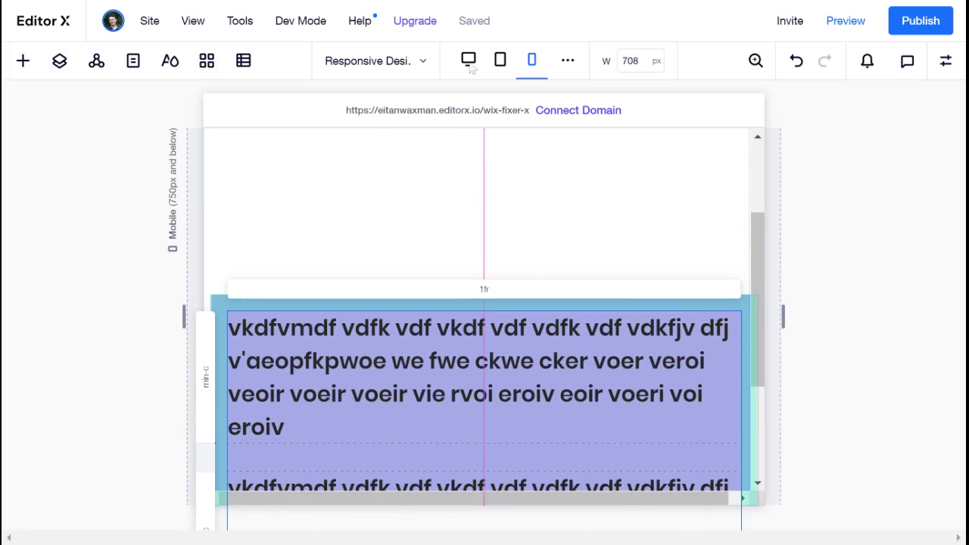
- Switch to the desktop breakpoint and delete the container with its texts from the section
left_click(466, 65)
left_click(659, 224)
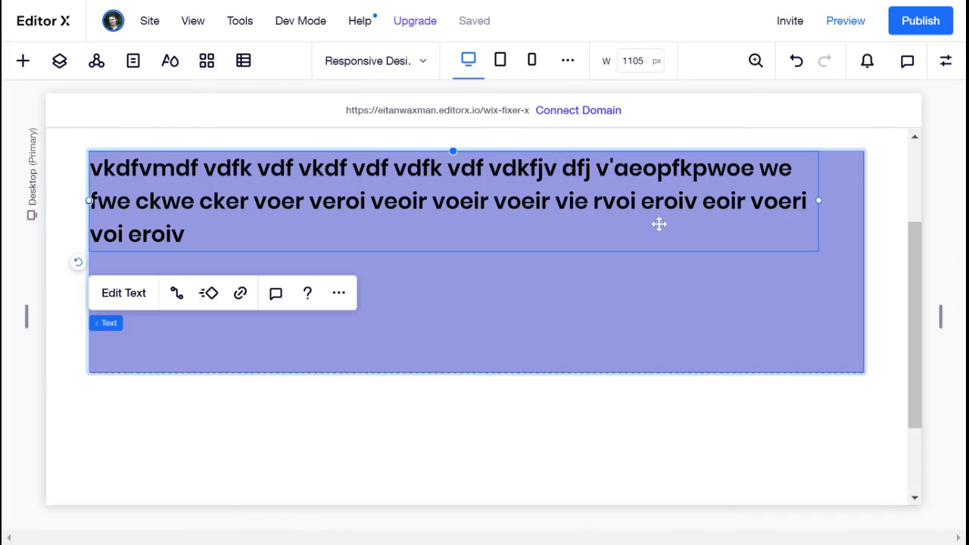
left_click(861, 318)
key("Delete")
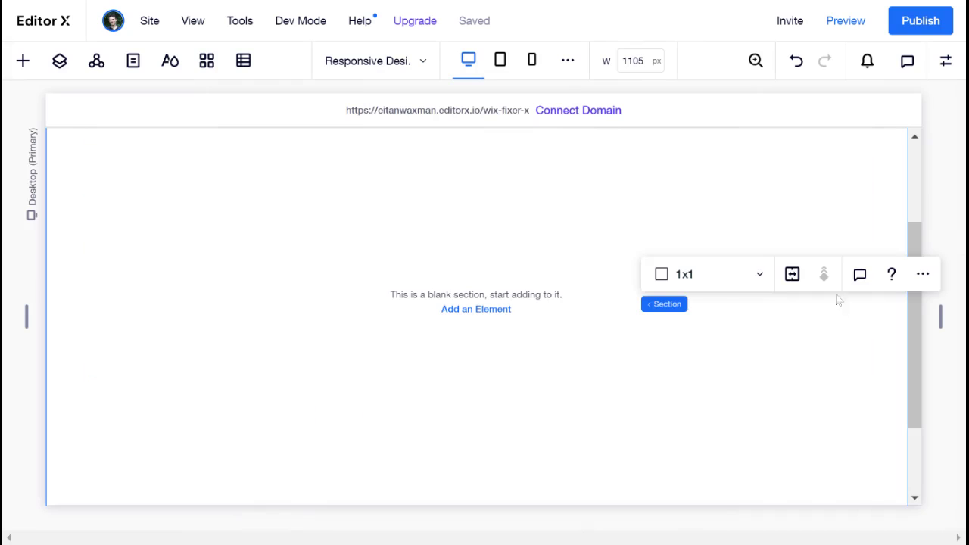
- Add a title text to the blank section and replace its wording with "gfbfgs bbfb bgf dbf b bf bfg bdfg bgfd bgf"
scroll(455, 258, "up", 2)
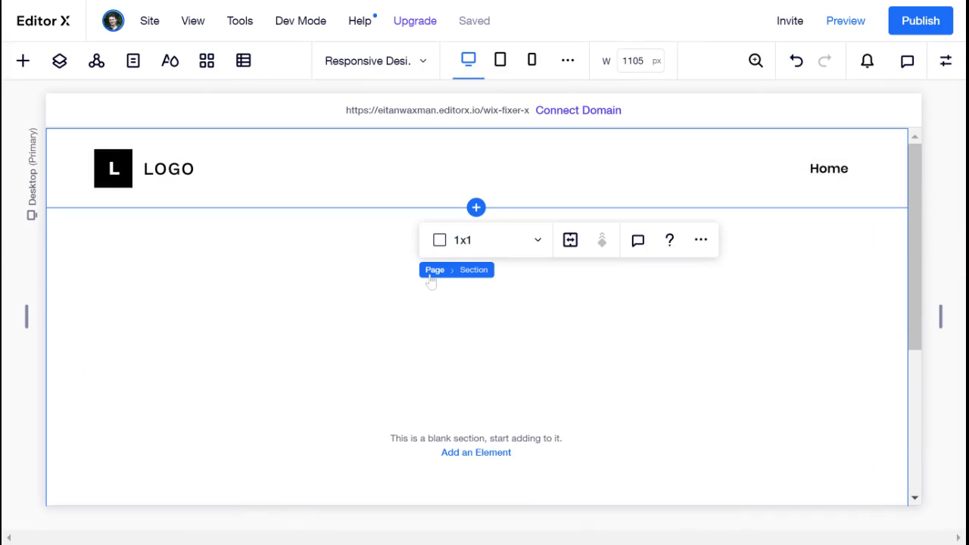
scroll(315, 295, "down", 1)
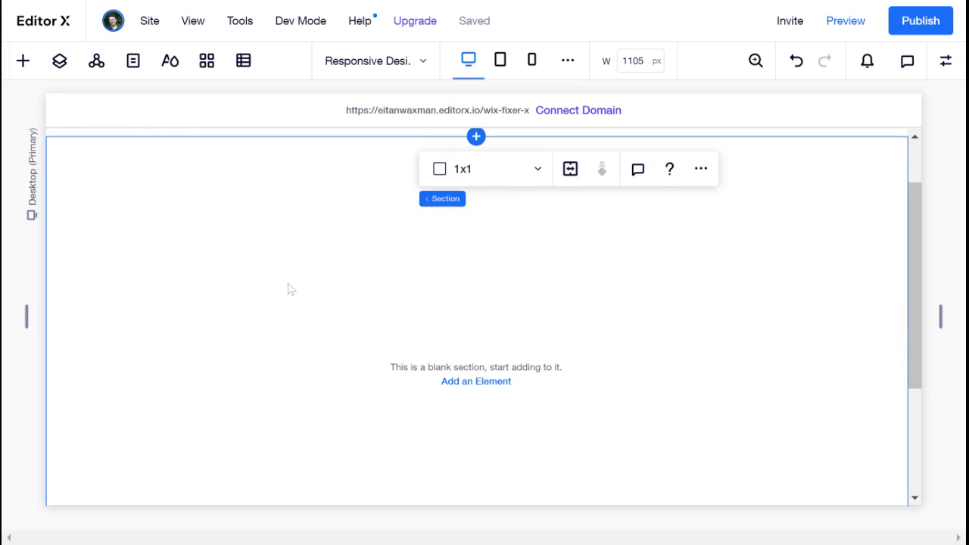
scroll(315, 256, "up", 1)
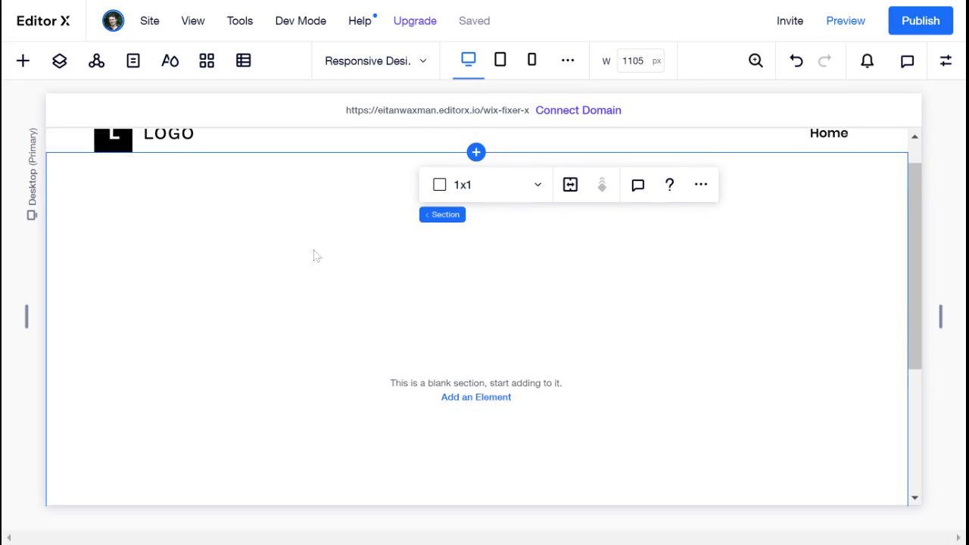
scroll(315, 256, "down", 1)
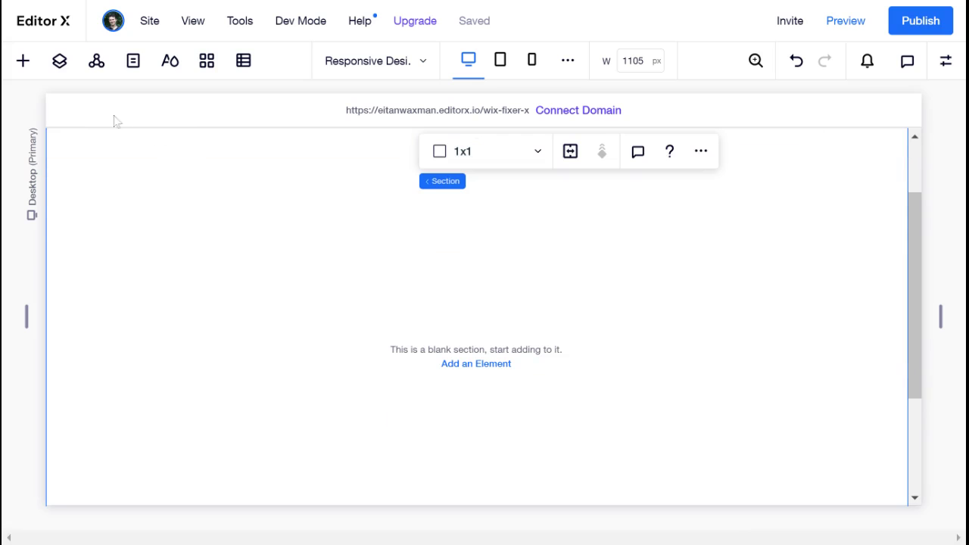
left_click(23, 61)
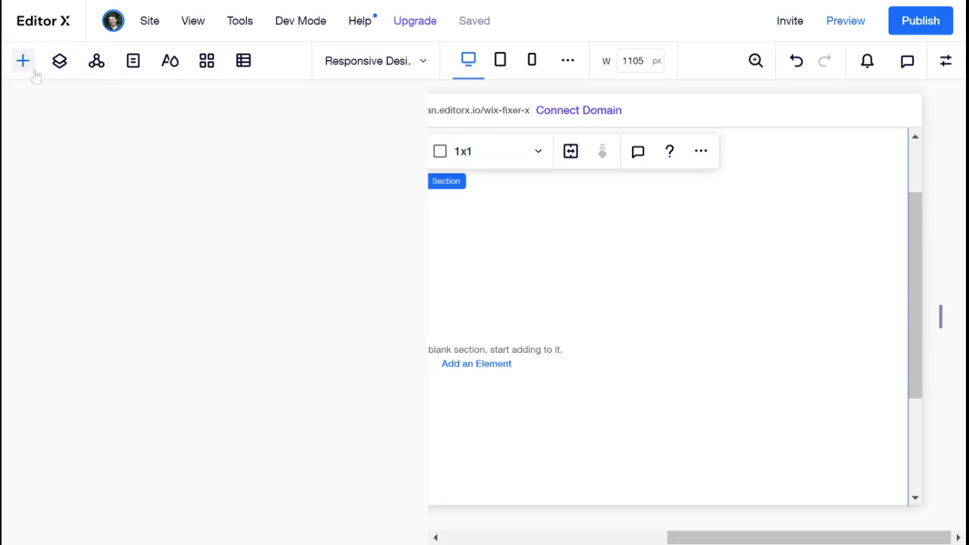
left_click(188, 191)
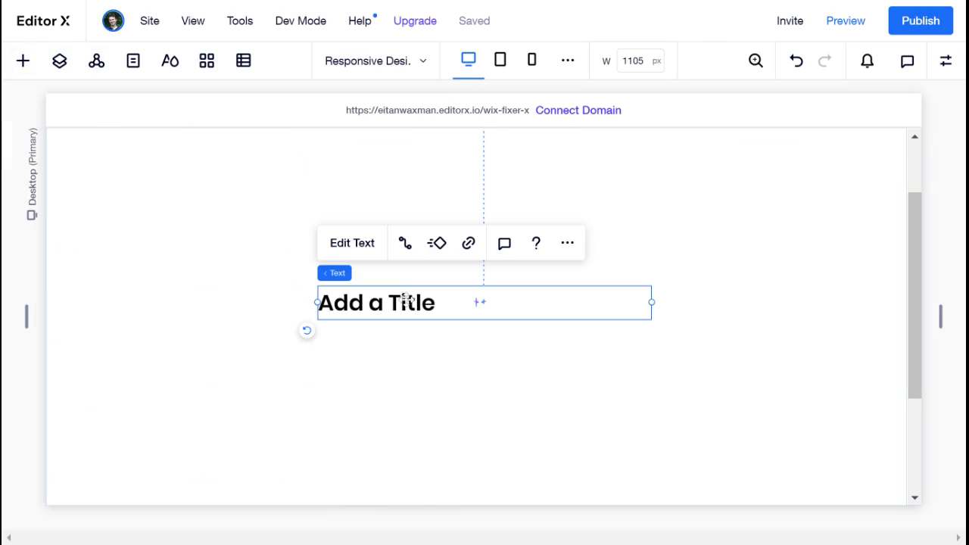
double_click(436, 304)
type("gf")
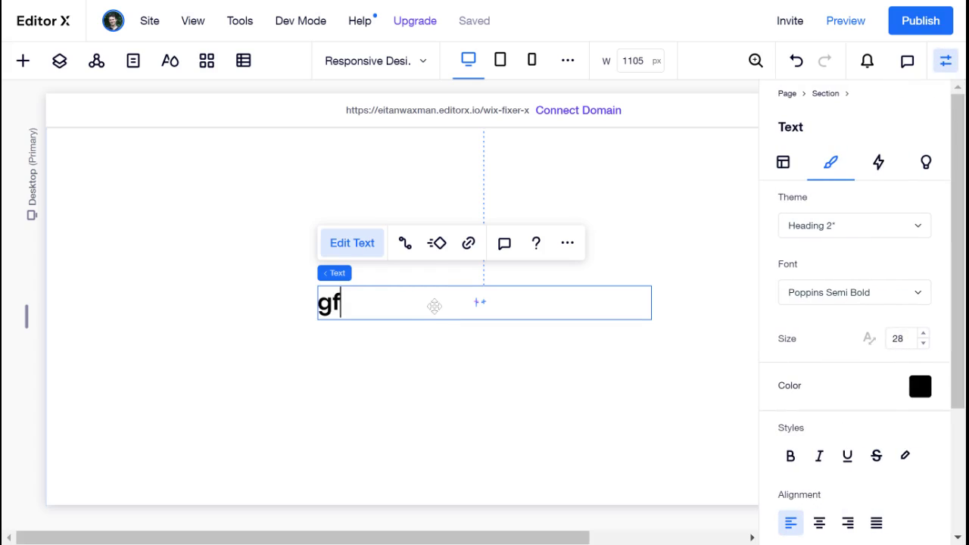
type("bfgs bbfb bgf d")
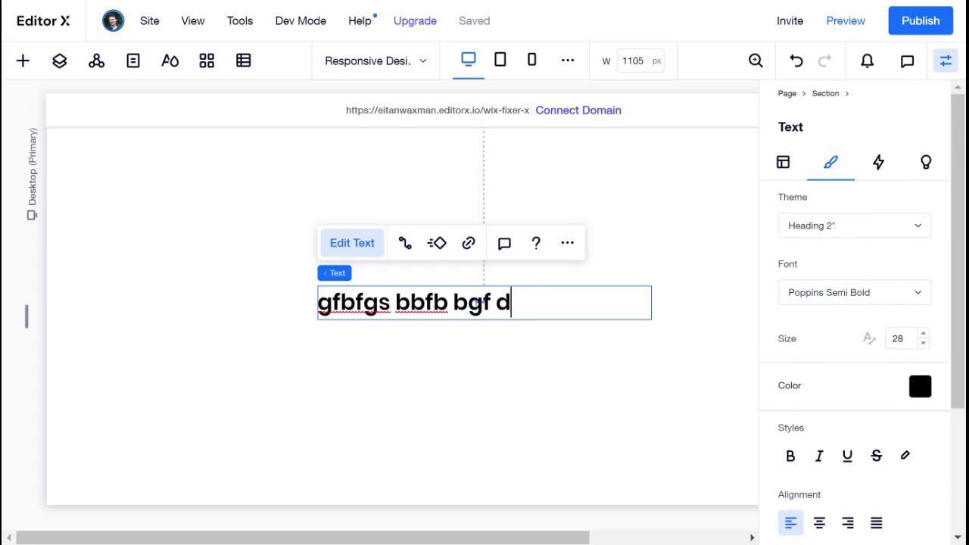
type("bf  b bf bfg bdfg bgfd bgf")
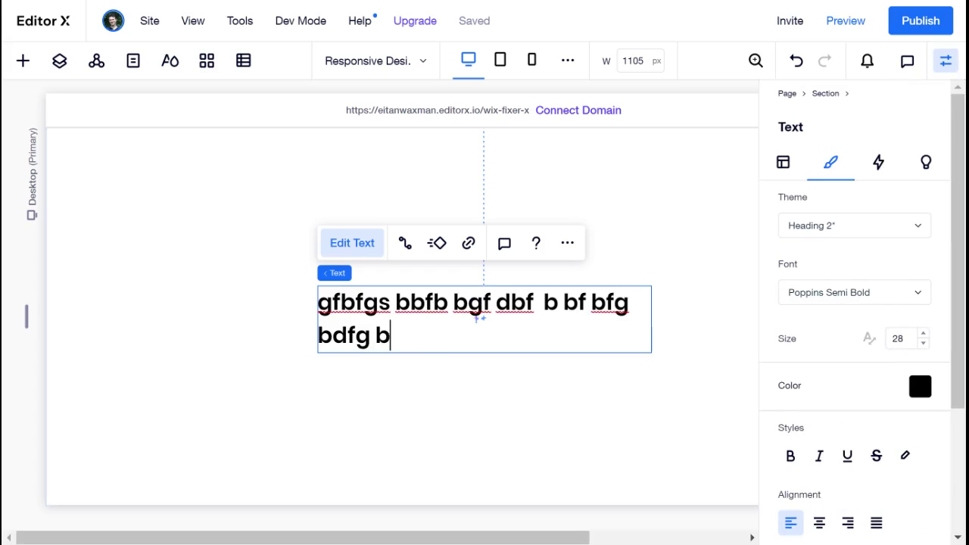
left_click(661, 226)
- Widen and reposition the title text, duplicate it, and place the copy directly below the original
left_click_drag(560, 316, 656, 305)
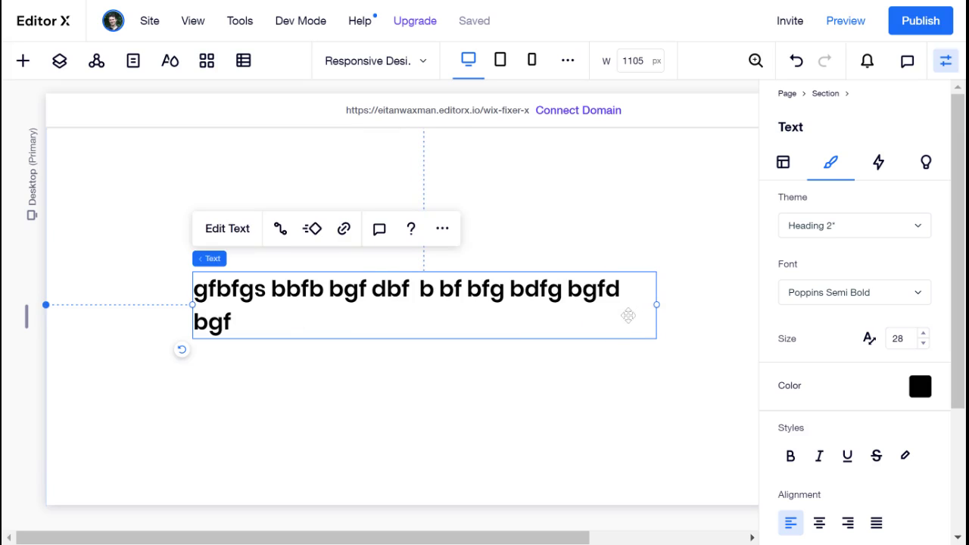
key("ctrl+d")
left_click_drag(520, 312, 494, 385)
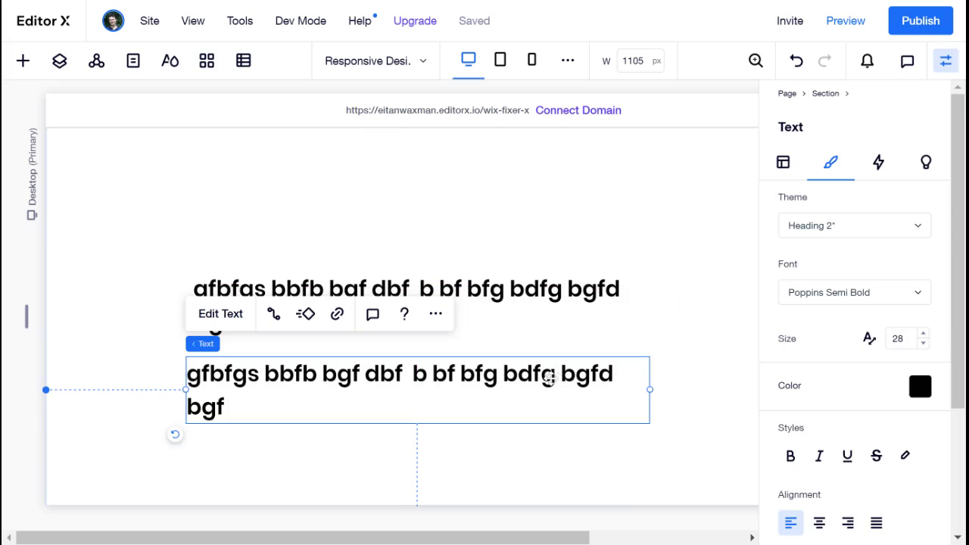
left_click(515, 290)
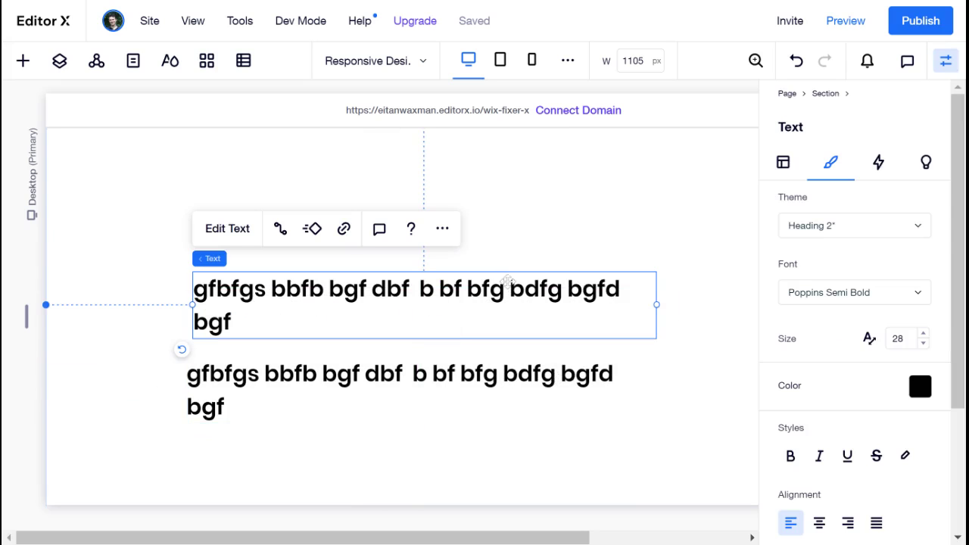
key("ctrl+z")
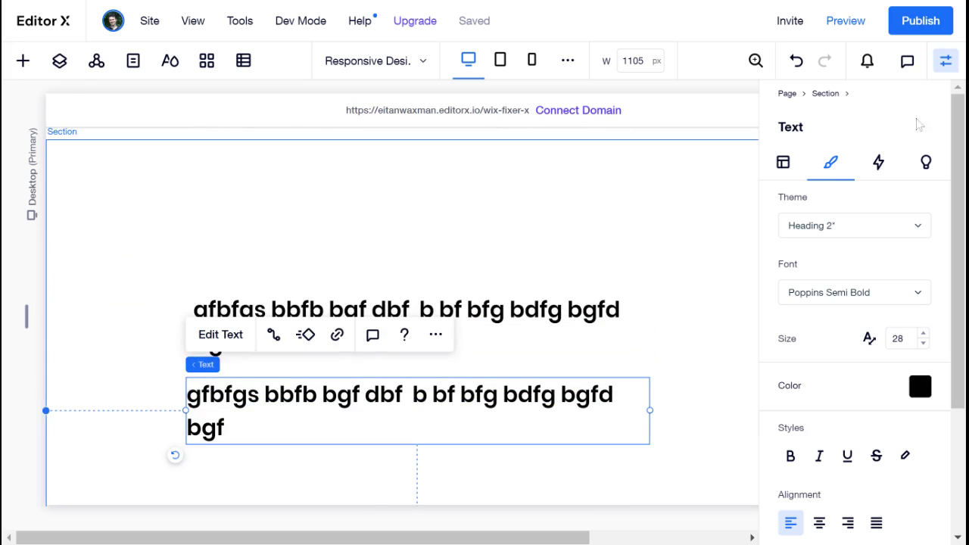
- Narrow the canvas to 361 px and select the lower text to examine how the two texts are arranged on mobile
left_click(946, 64)
left_click_drag(941, 324, 646, 333)
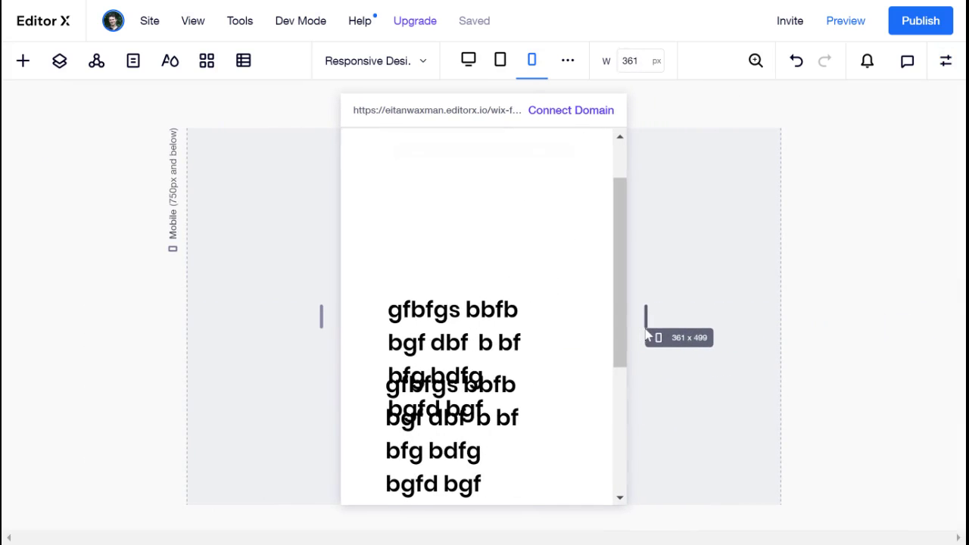
left_click(447, 452)
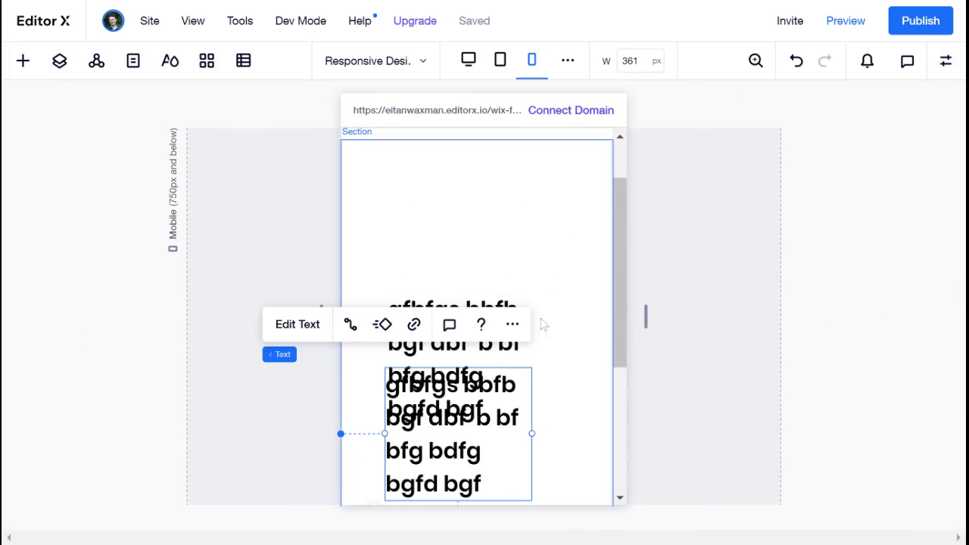
- Widen the canvas to 1113 px at the desktop breakpoint and stack the two title texts together
scroll(500, 387, "down", 2)
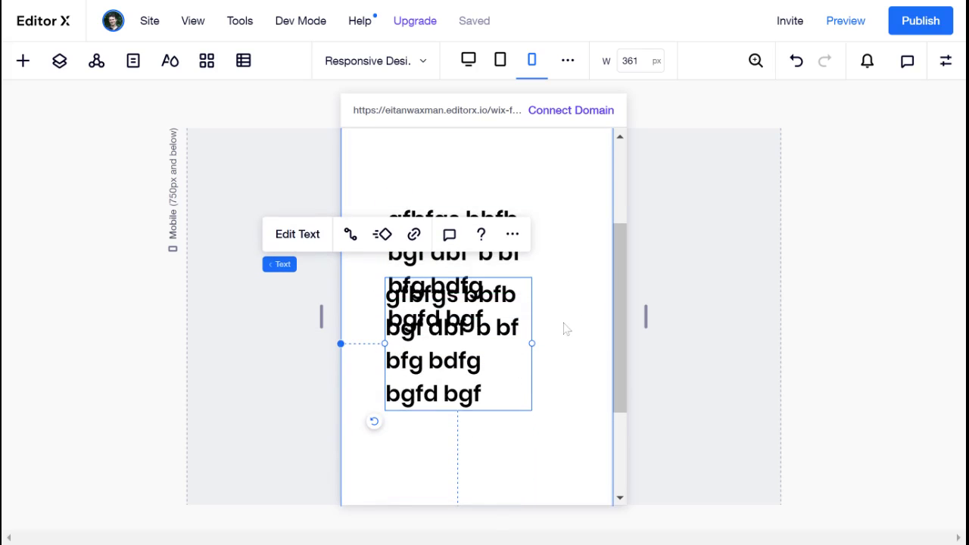
left_click_drag(644, 317, 952, 316)
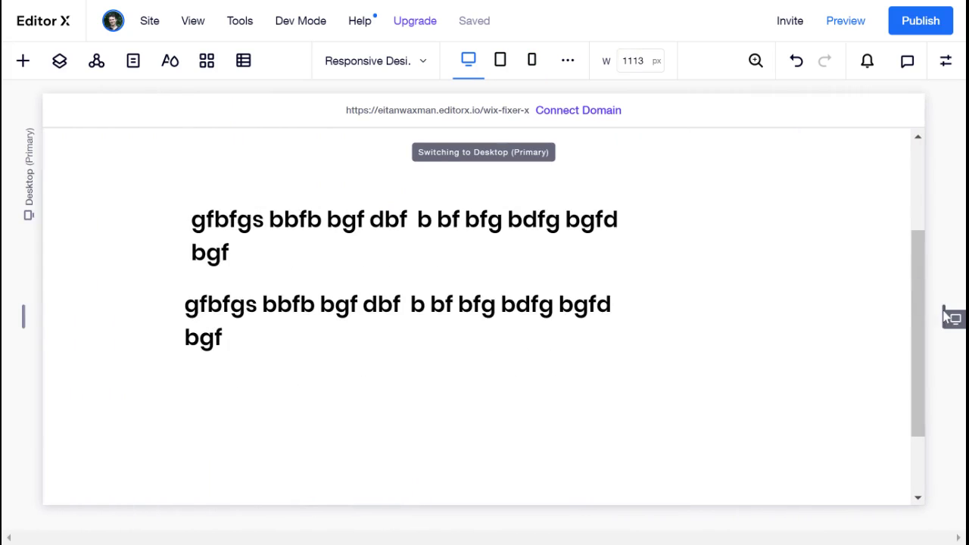
left_click(562, 282)
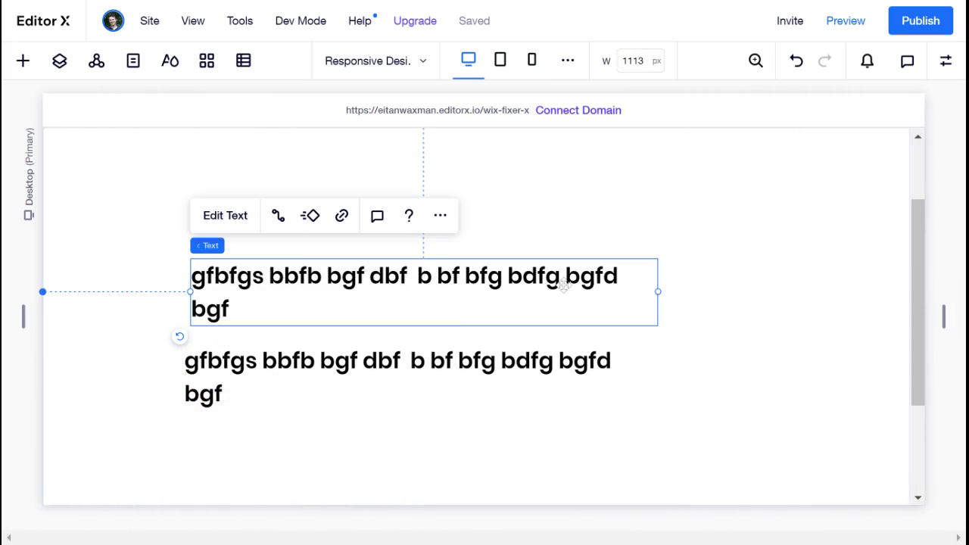
left_click(567, 346, "shift")
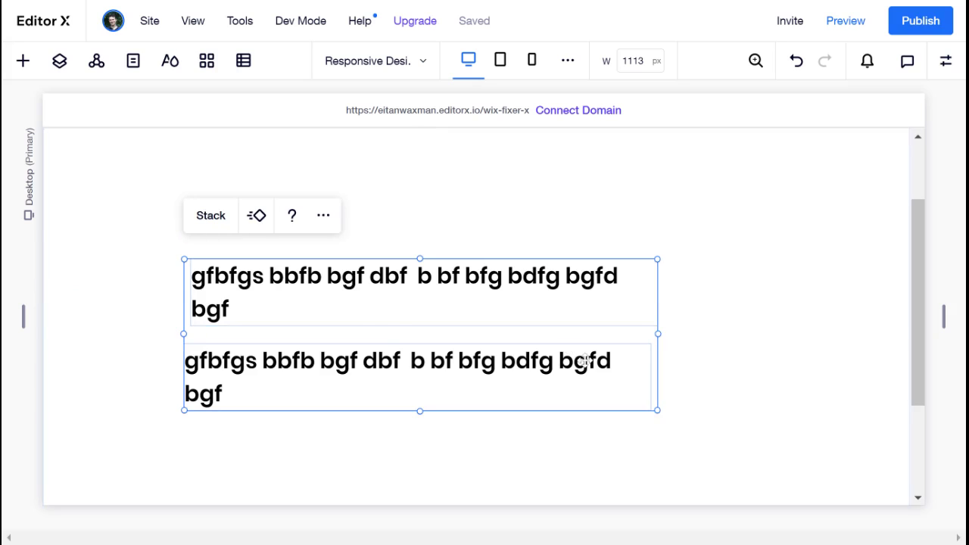
left_click(223, 228)
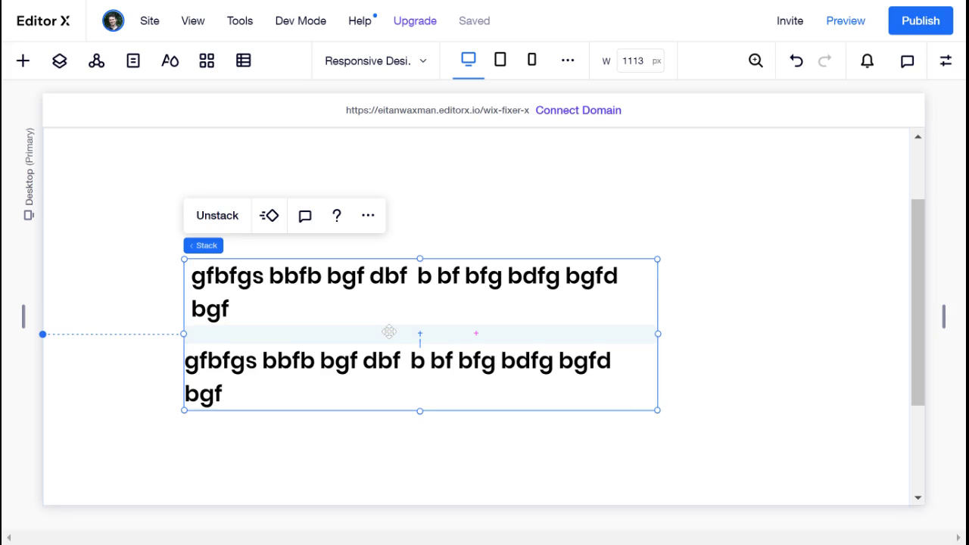
- Set the bottom margin of the upper text in the stack to 10 px
left_click(946, 61)
left_click(631, 298)
scroll(892, 282, "down", 2)
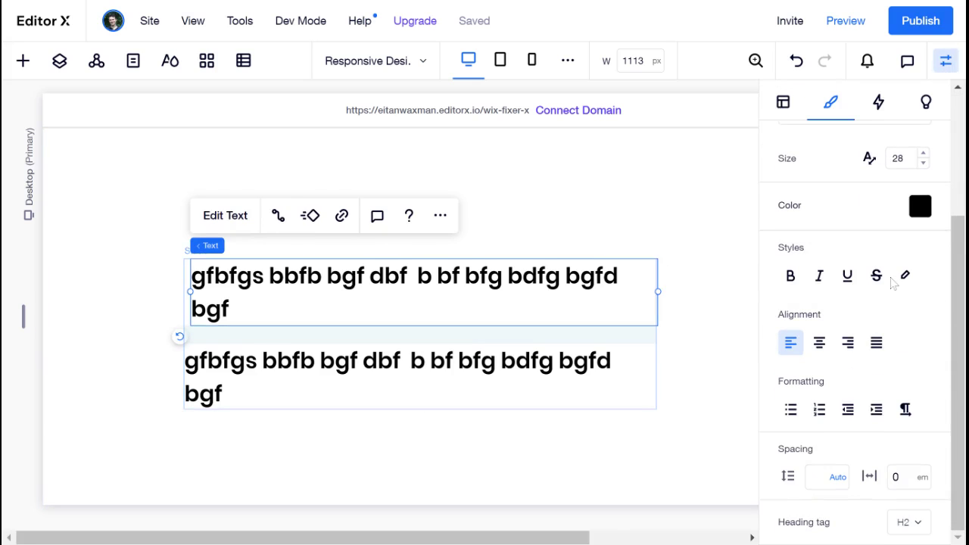
left_click(784, 107)
scroll(867, 276, "down", 1)
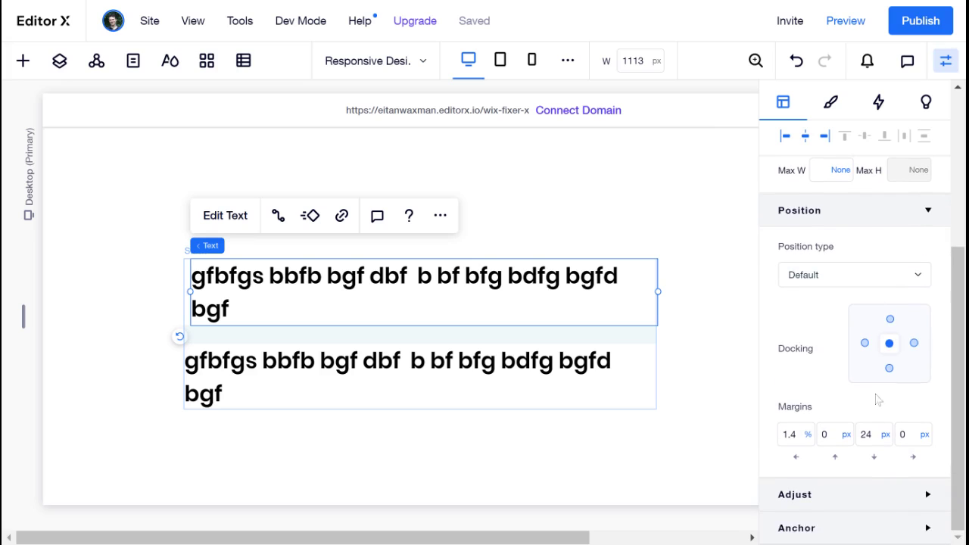
left_click(867, 436)
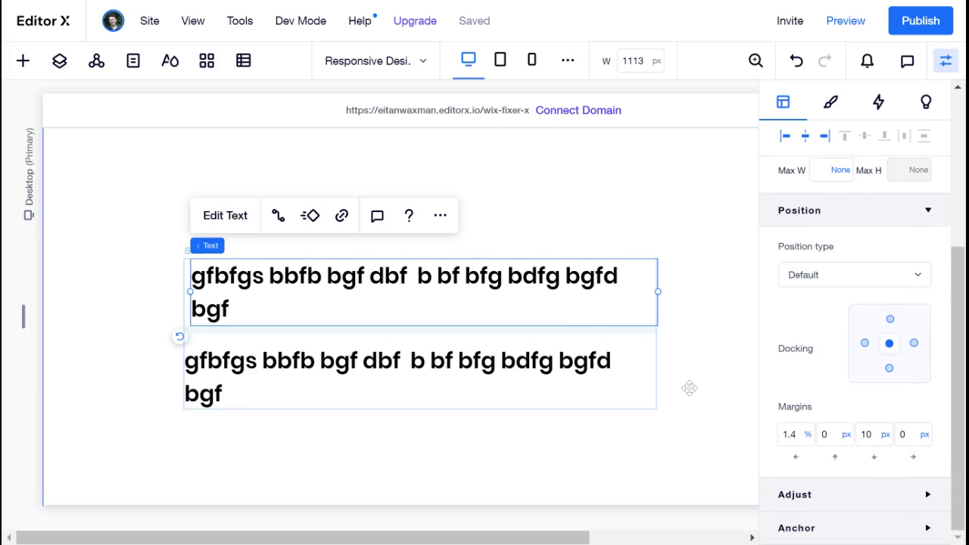
type("10")
key("Return")
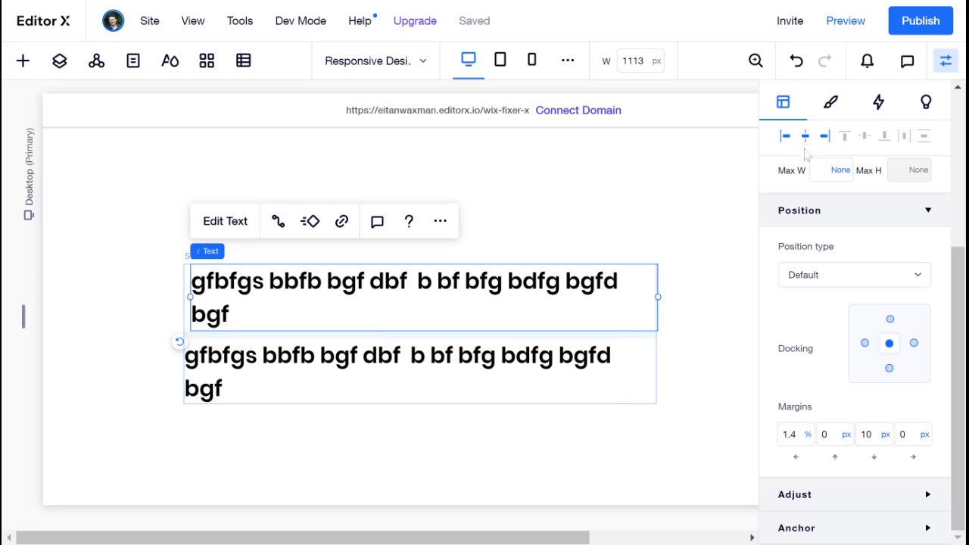
- Align both the upper and lower texts to the left edge of the stack
left_click(606, 370)
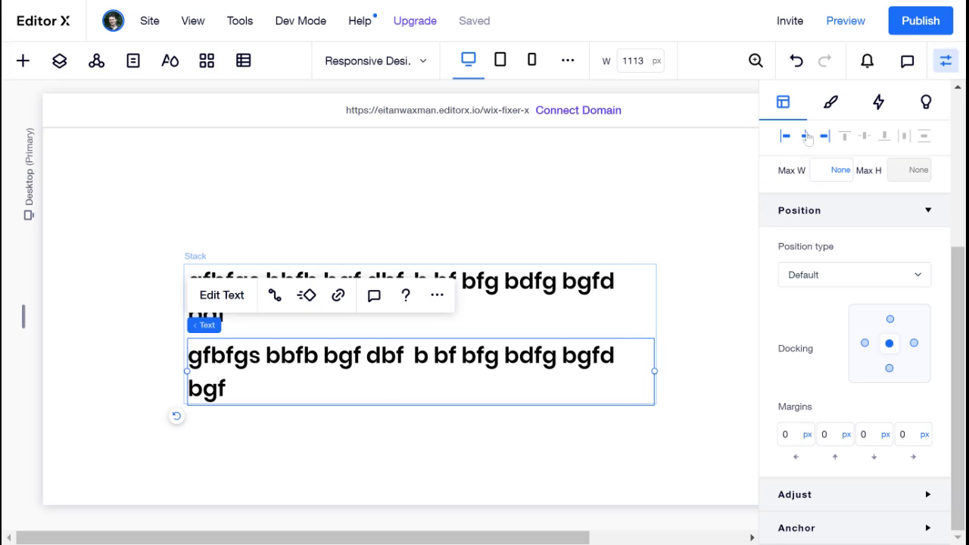
left_click(535, 291)
left_click(789, 138)
left_click(513, 366)
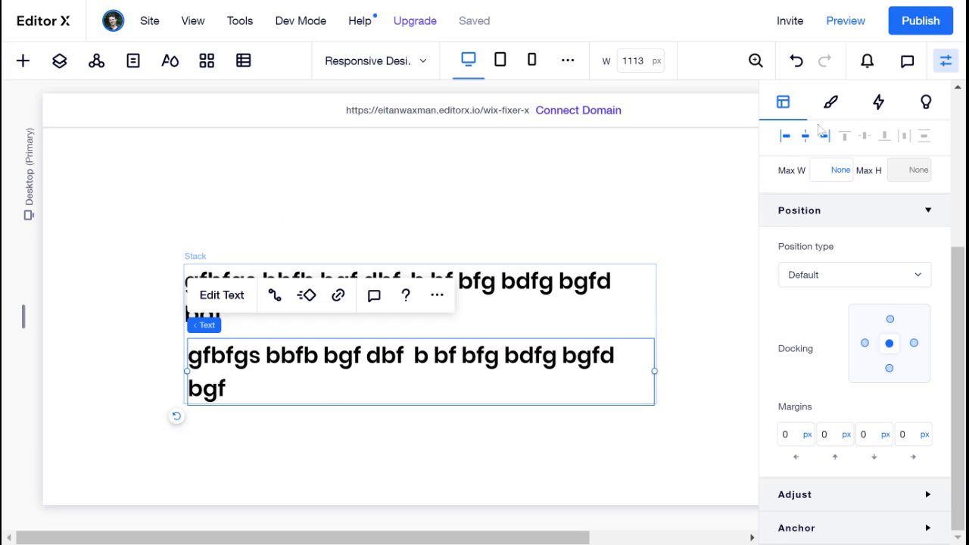
left_click(786, 136)
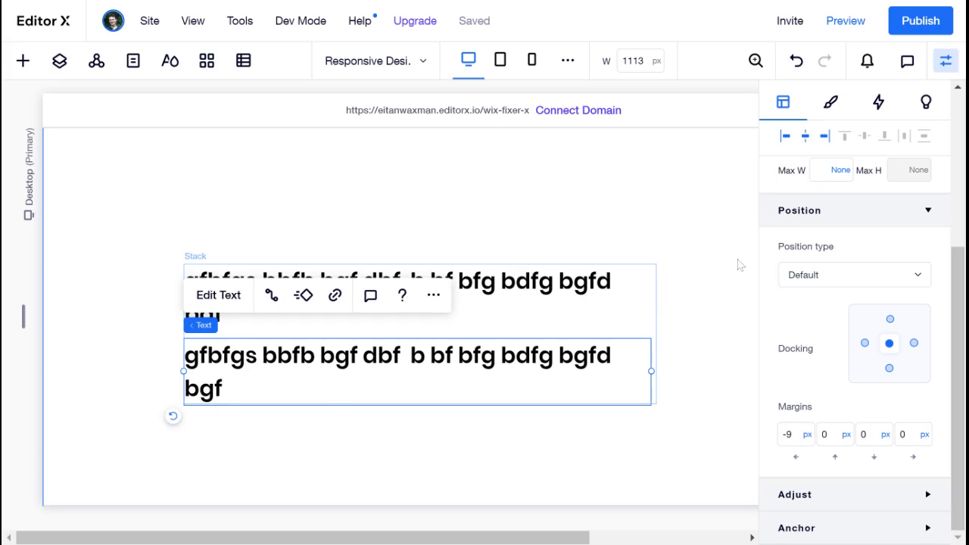
- Examine the stacked texts at the tablet and mobile breakpoints, widening the mobile canvas to 598 px
left_click(654, 284)
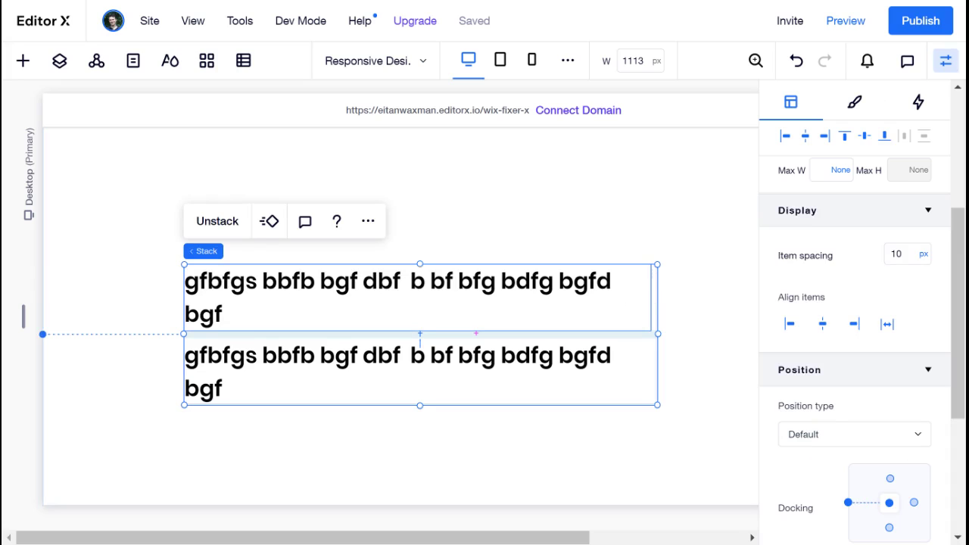
left_click(616, 311)
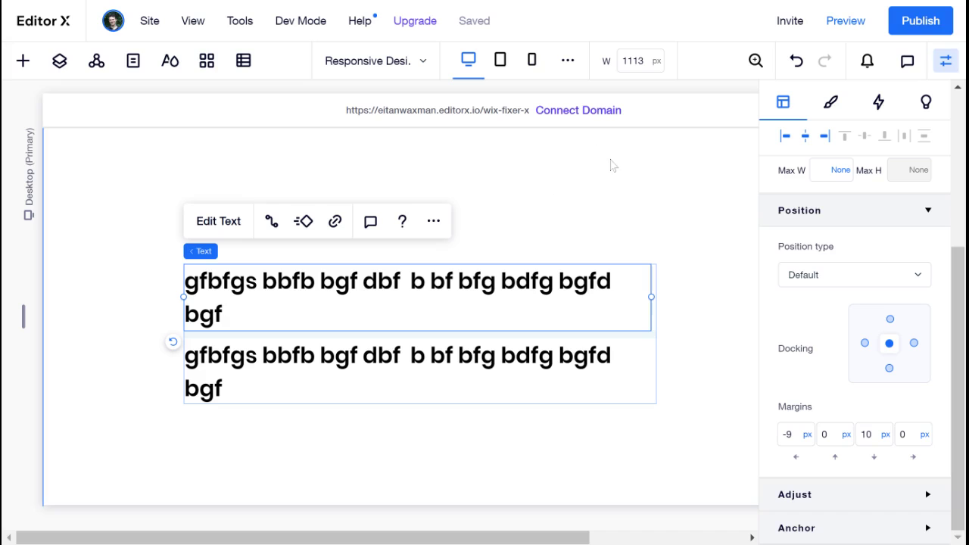
left_click(499, 60)
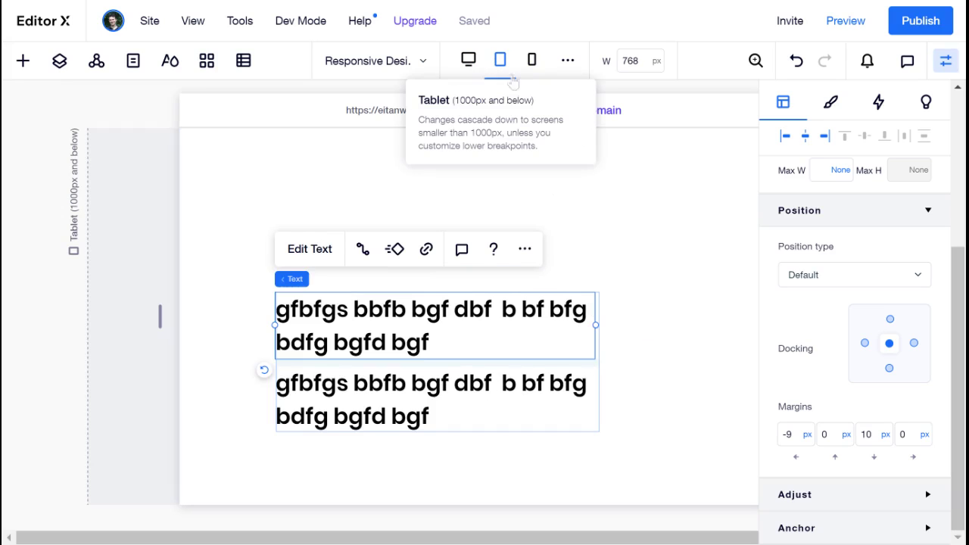
left_click(532, 62)
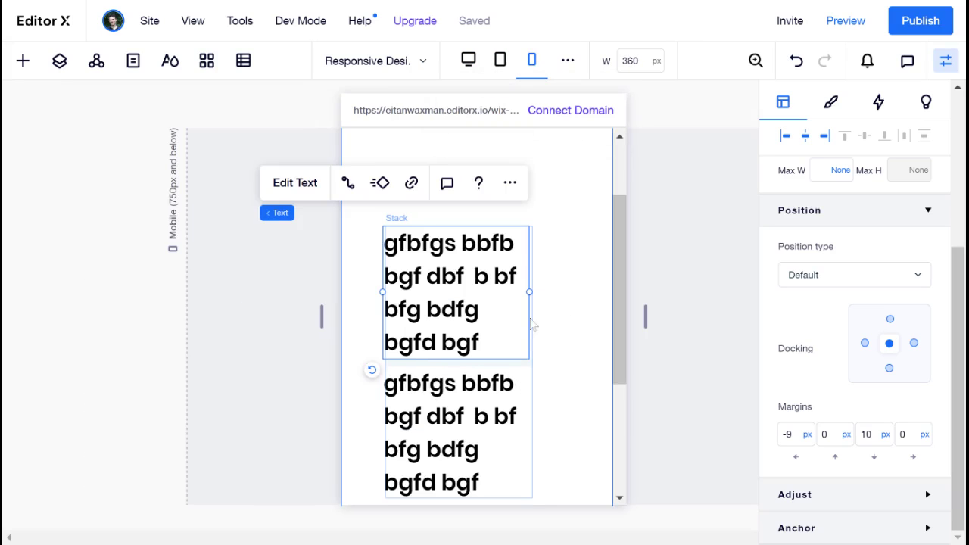
left_click(493, 395)
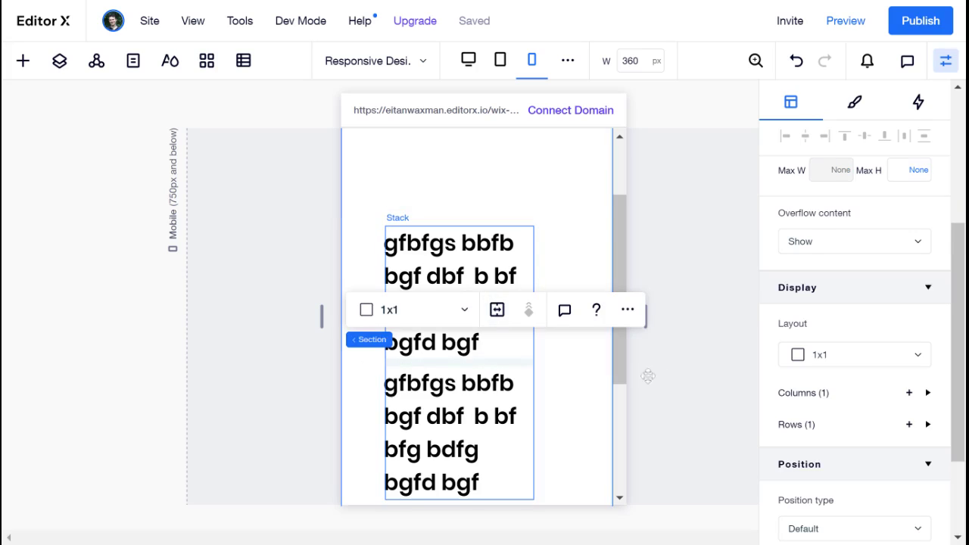
left_click_drag(646, 324, 744, 338)
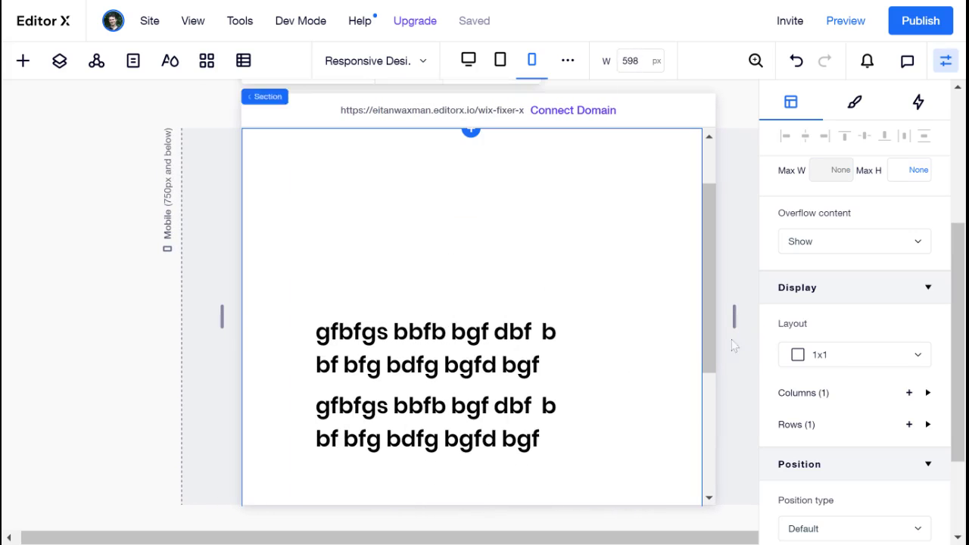
- Return to the desktop breakpoint, narrow the canvas to 815 px, and select the stack to examine its text spacing
left_click(492, 63)
left_click(468, 61)
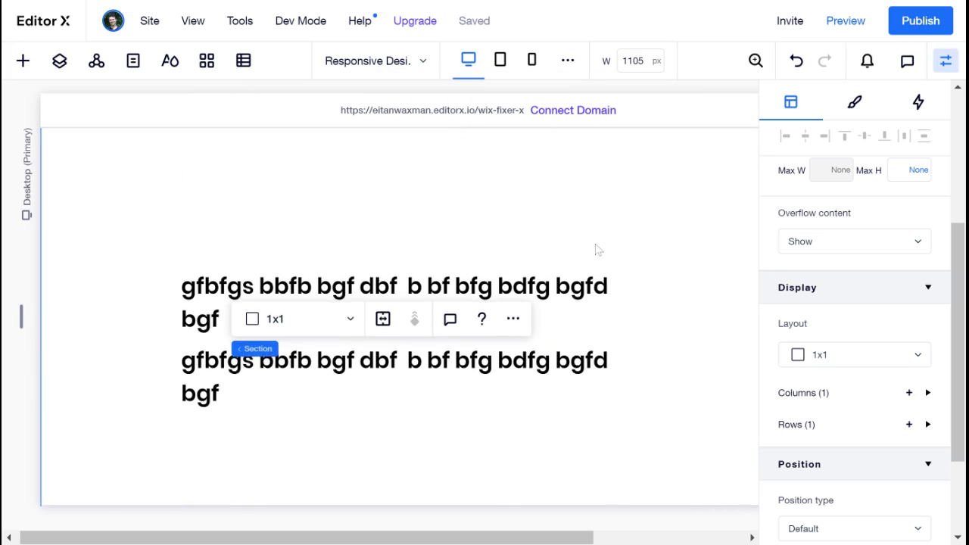
left_click(940, 67)
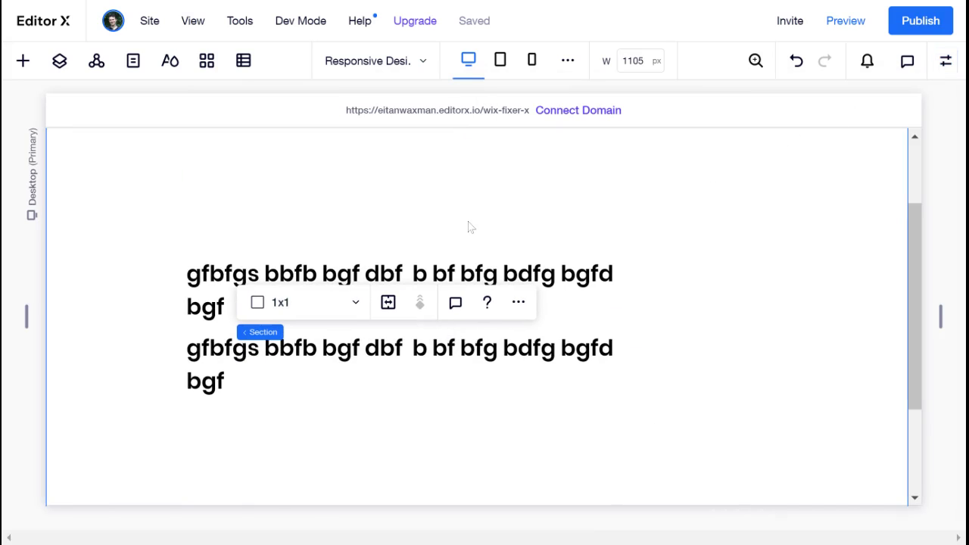
scroll(468, 227, "up", 1)
scroll(468, 227, "down", 1)
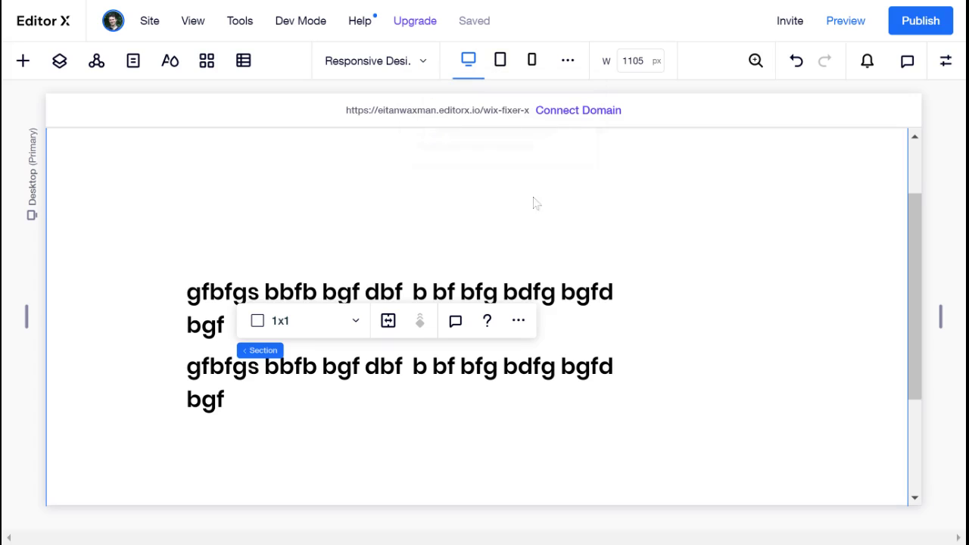
left_click_drag(944, 323, 826, 325)
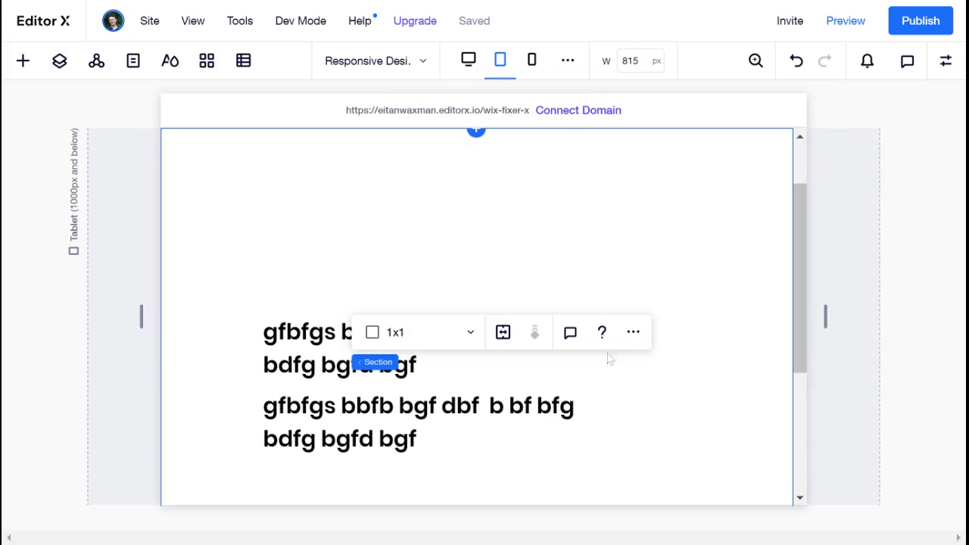
left_click(290, 348)
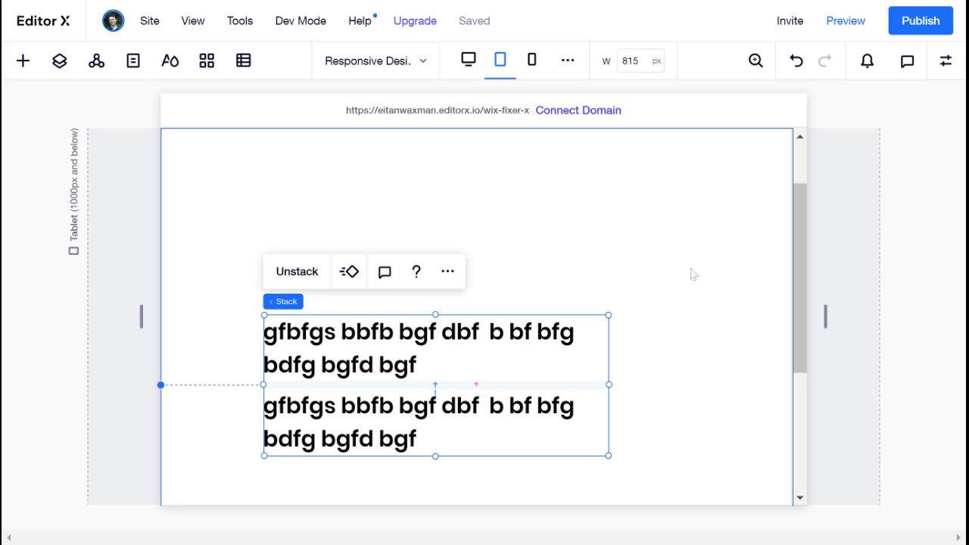
scroll(725, 256, "down", 1)
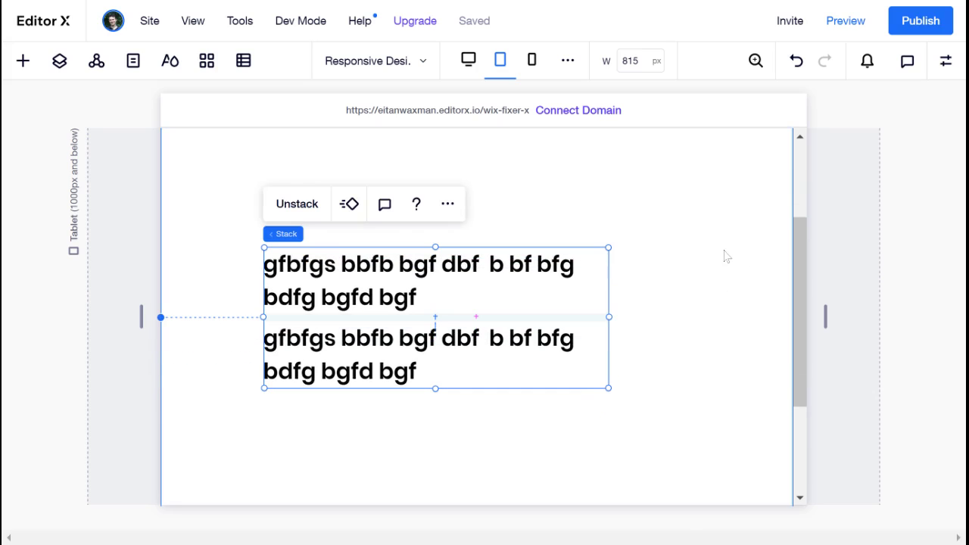
- Examine the stack's layout settings, including width units, item spacing, item alignment, docking, margins and padding
left_click(946, 61)
scroll(841, 265, "down", 5)
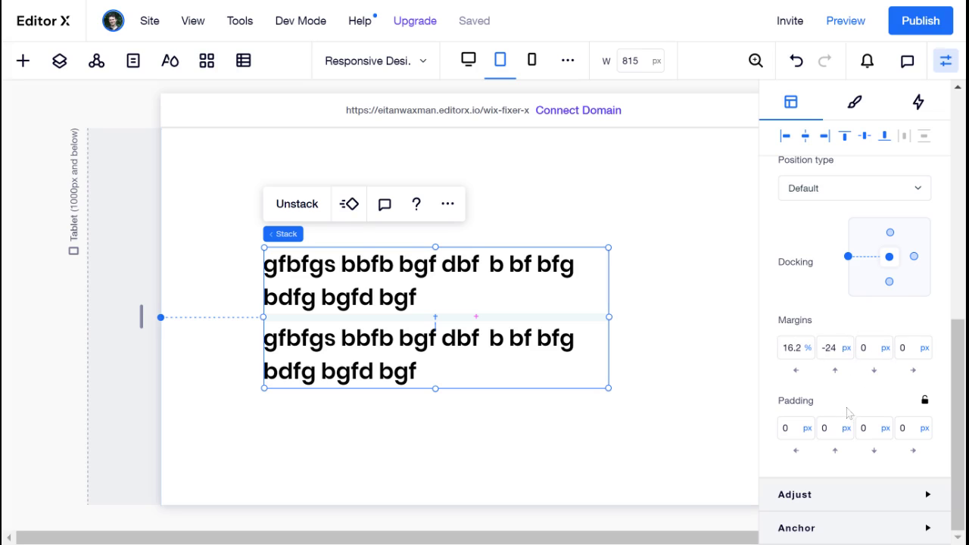
scroll(874, 394, "up", 2)
scroll(871, 390, "up", 3)
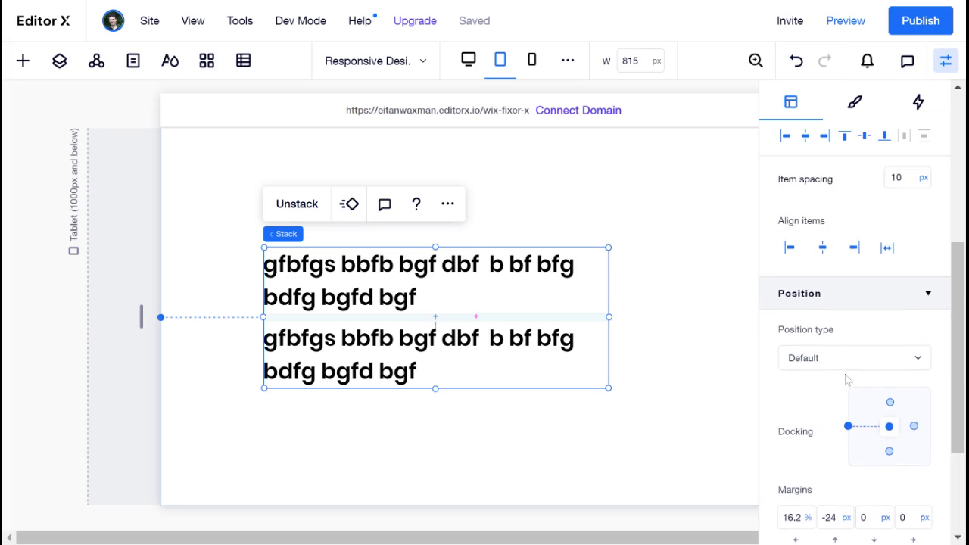
scroll(847, 379, "up", 2)
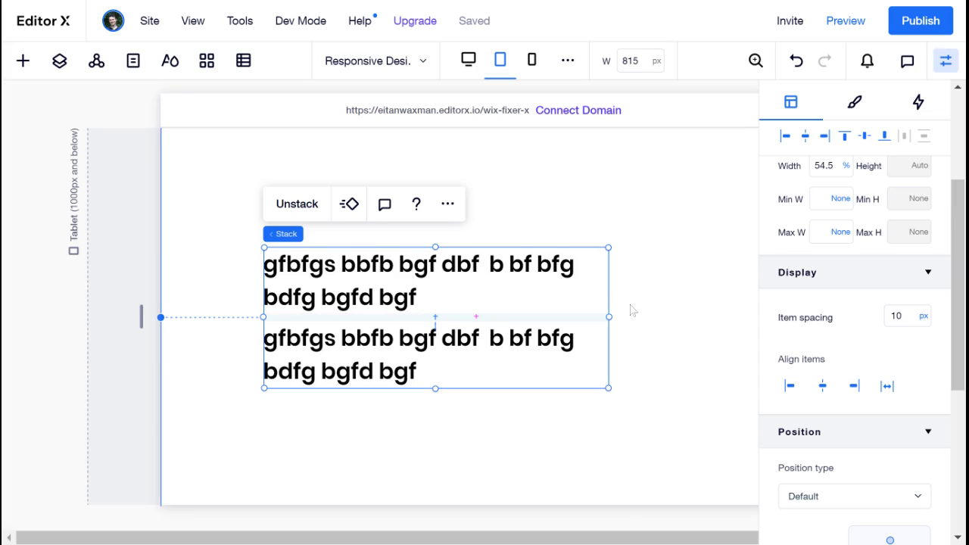
scroll(632, 311, "up", 3)
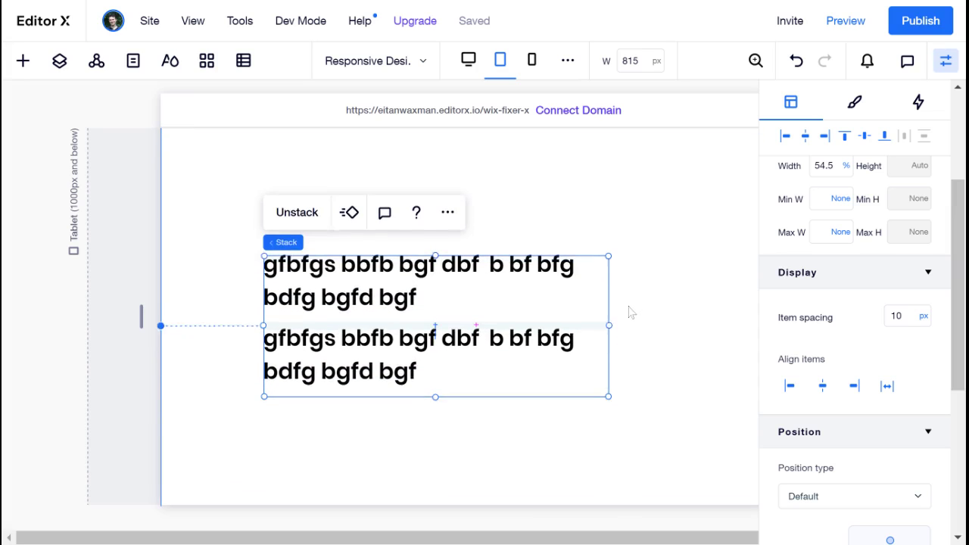
scroll(632, 311, "down", 1)
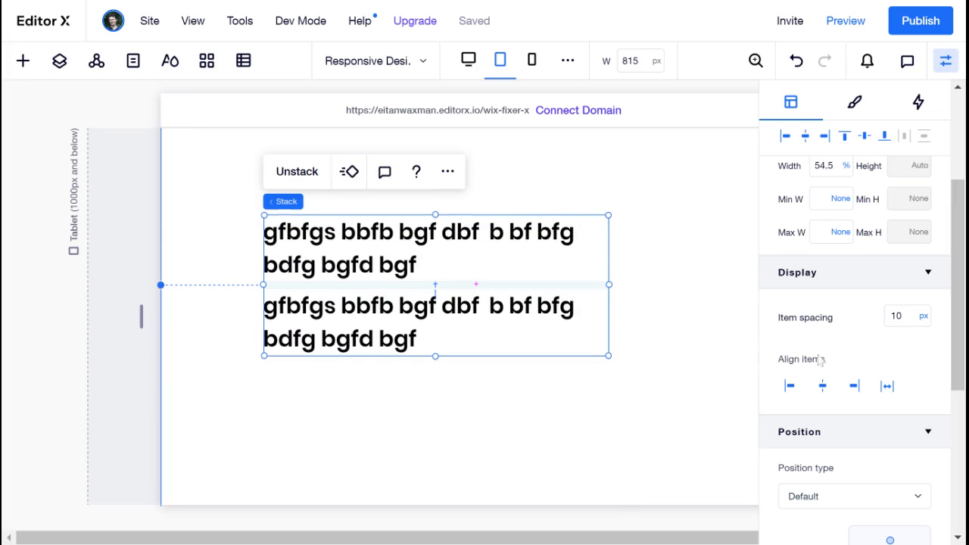
scroll(867, 236, "up", 1)
left_click(849, 225)
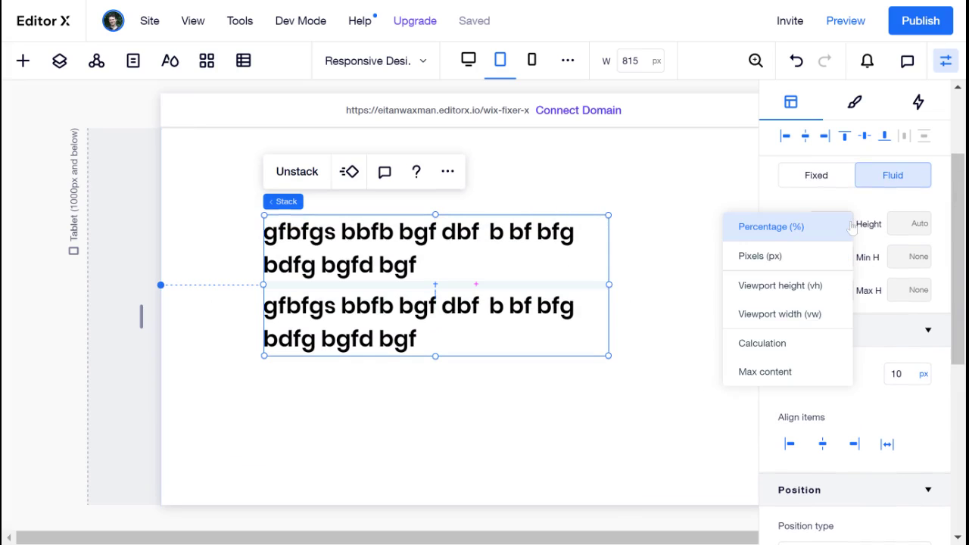
left_click(898, 354)
scroll(866, 298, "down", 3)
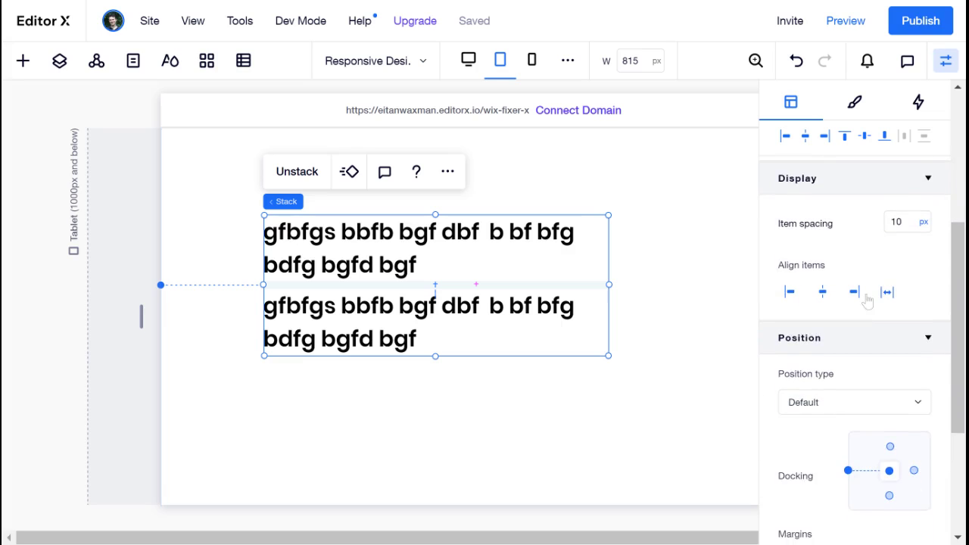
scroll(868, 302, "down", 2)
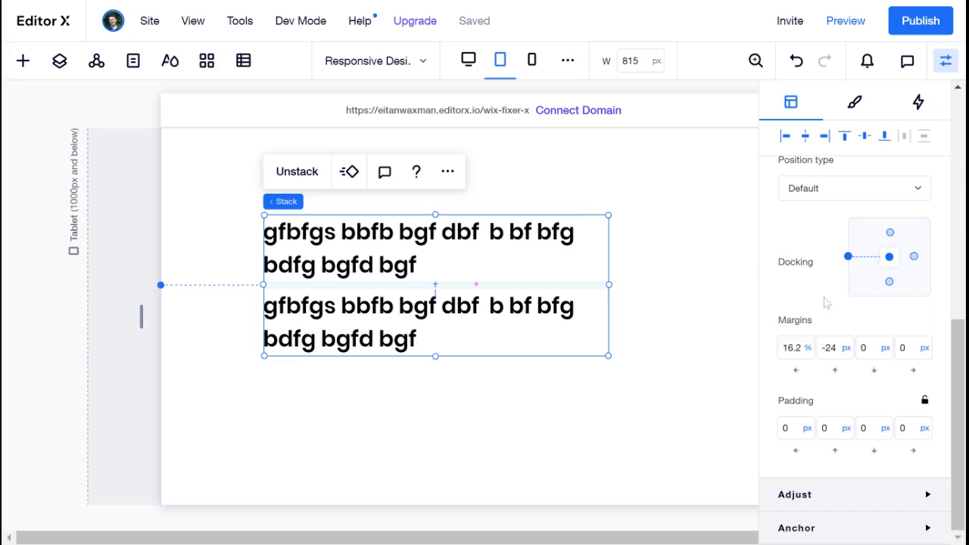
scroll(869, 334, "up", 4)
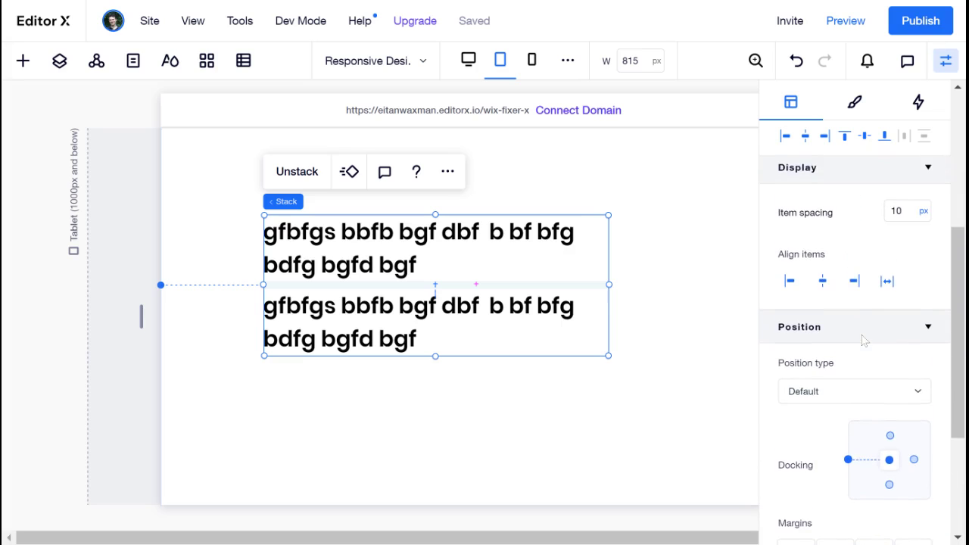
scroll(863, 342, "up", 2)
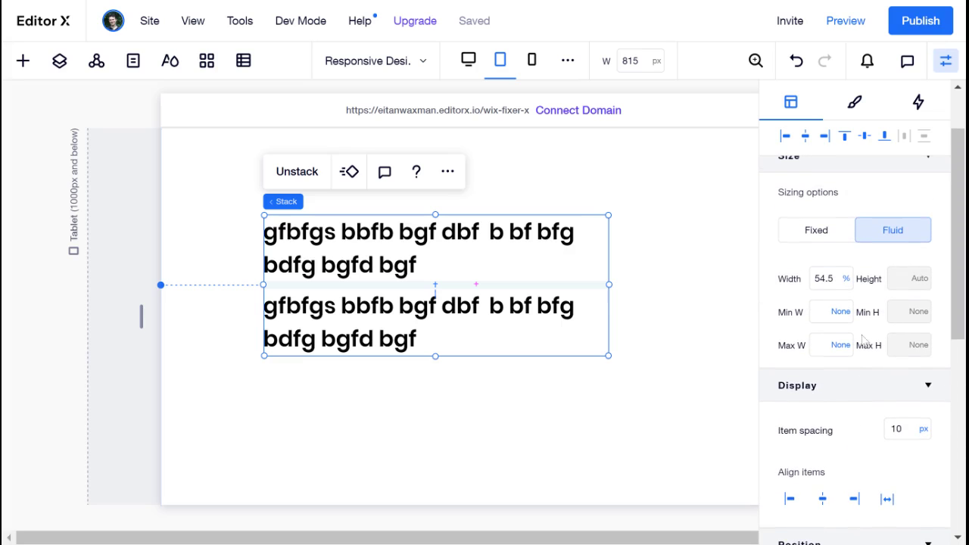